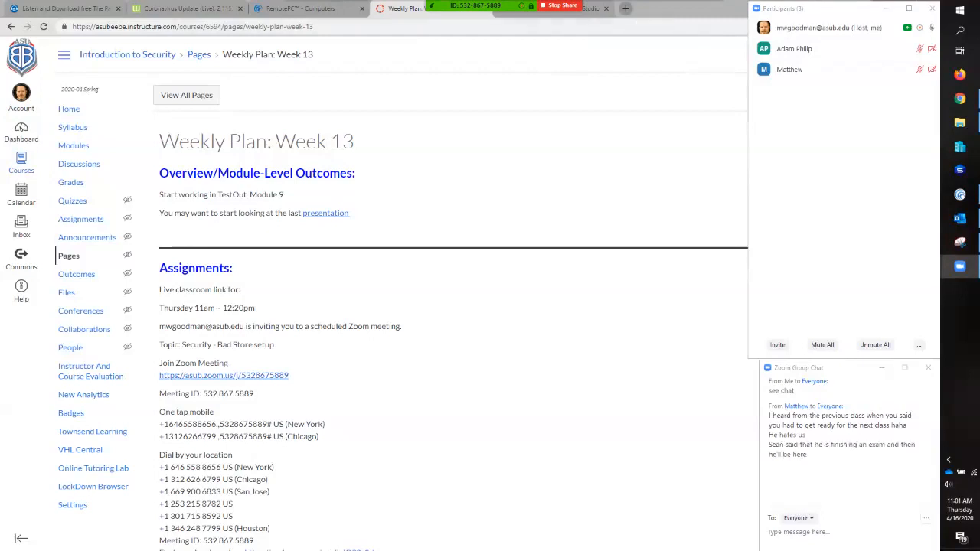
left_click(626, 9)
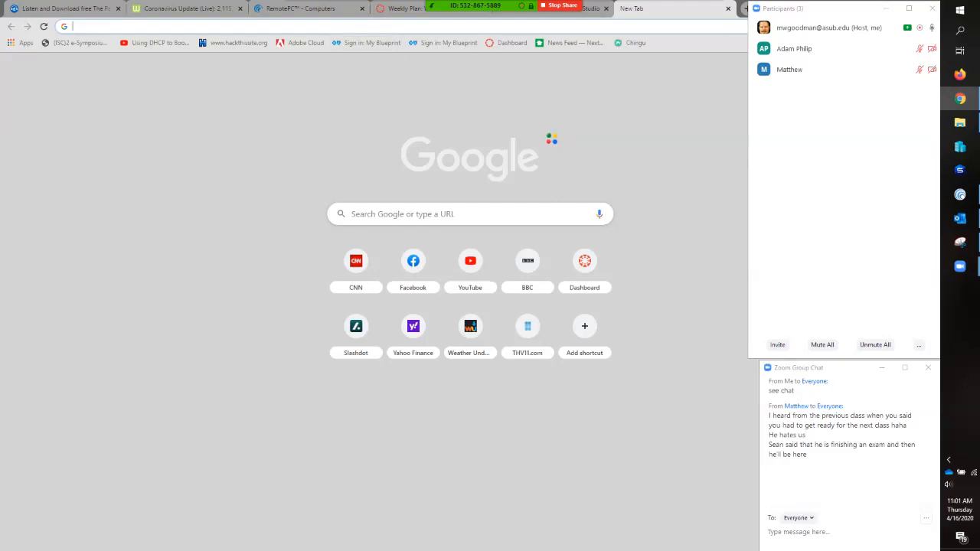
type("www.tes")
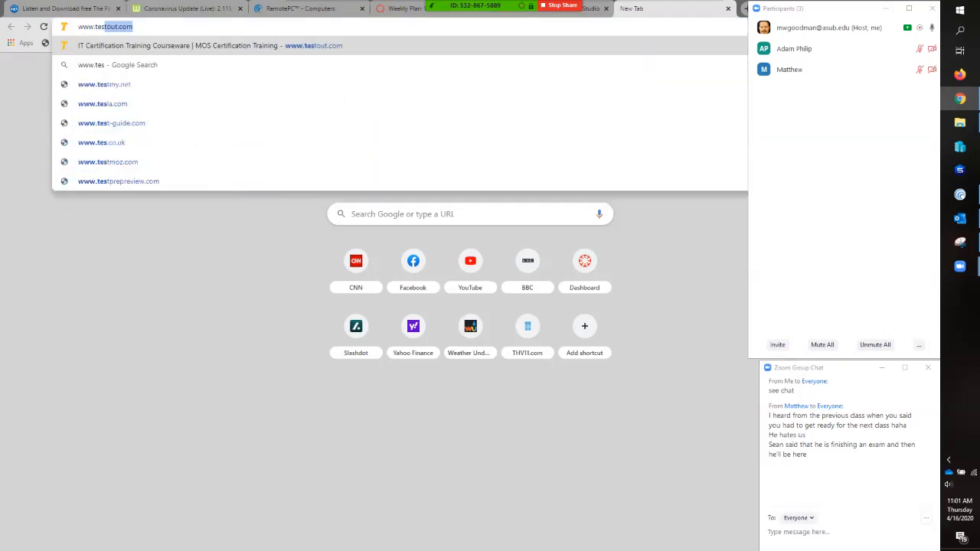
key("Return")
left_click(696, 52)
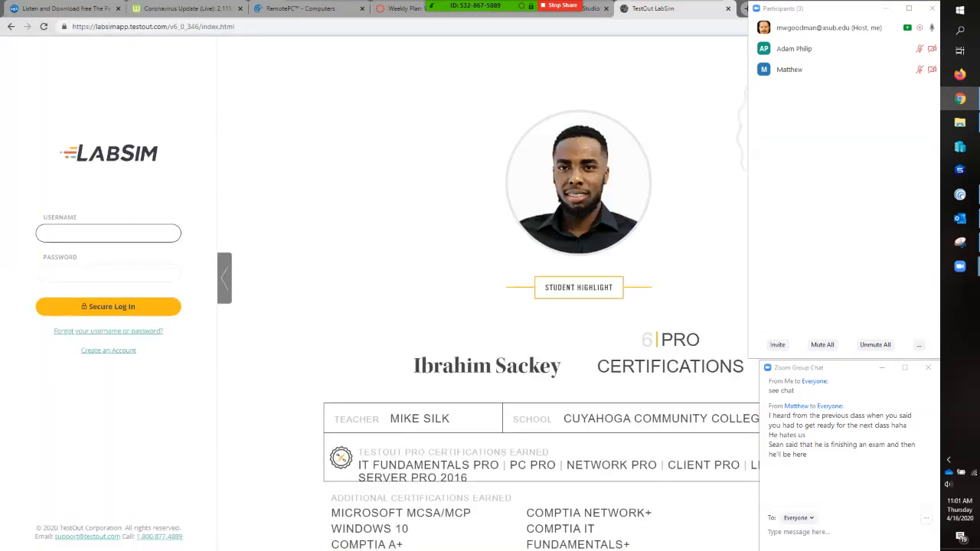
- Sign in to LabSim with the account's e-mail username and password, and save the login in the browser
key("Tab")
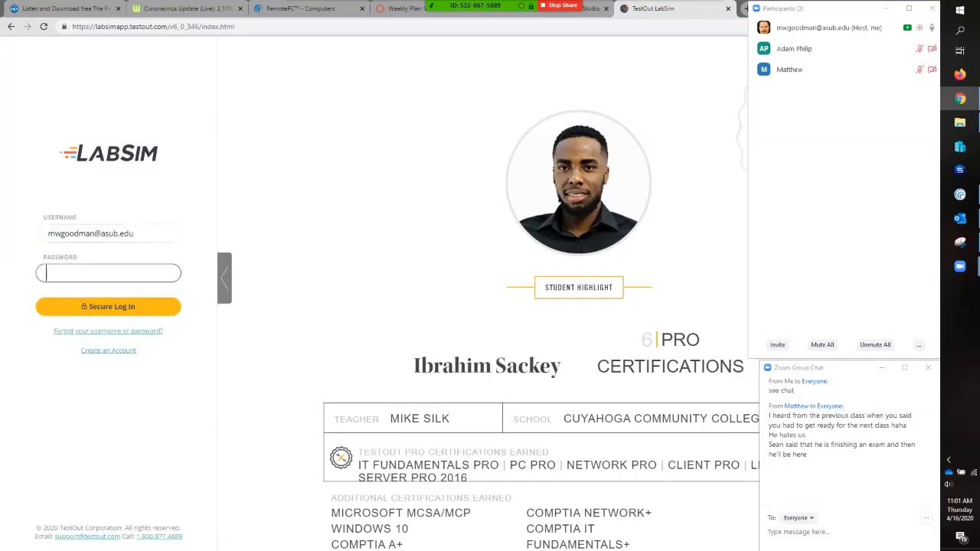
type("******")
key("Return")
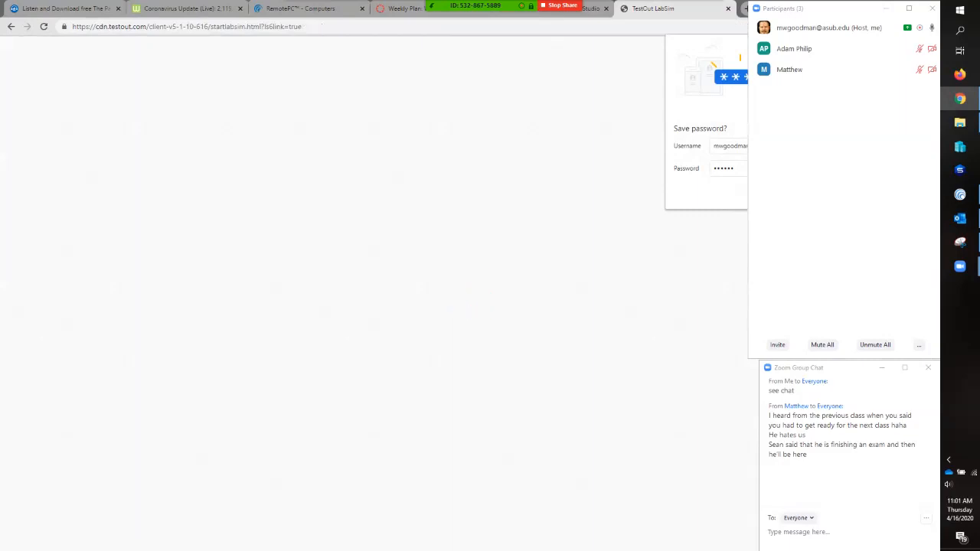
left_click_drag(868, 9, 912, 203)
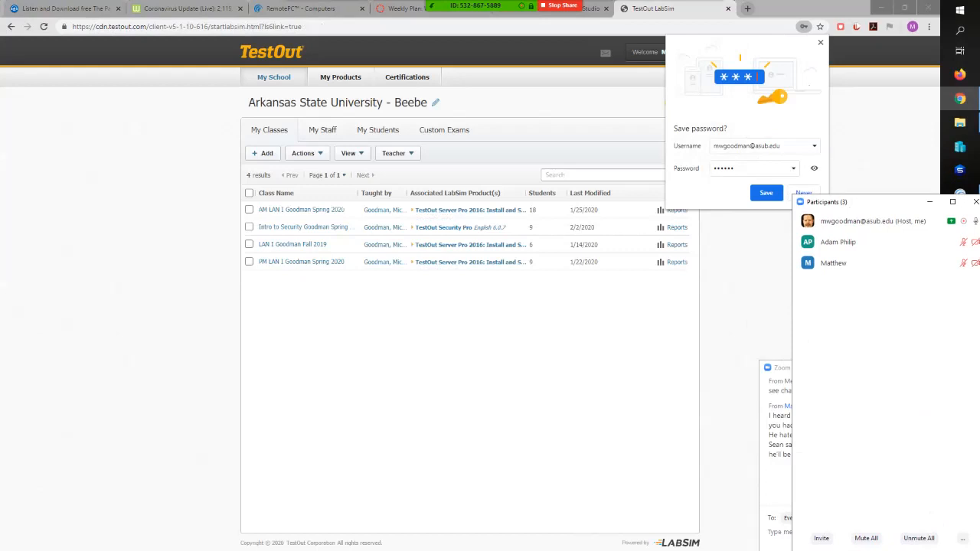
left_click(767, 192)
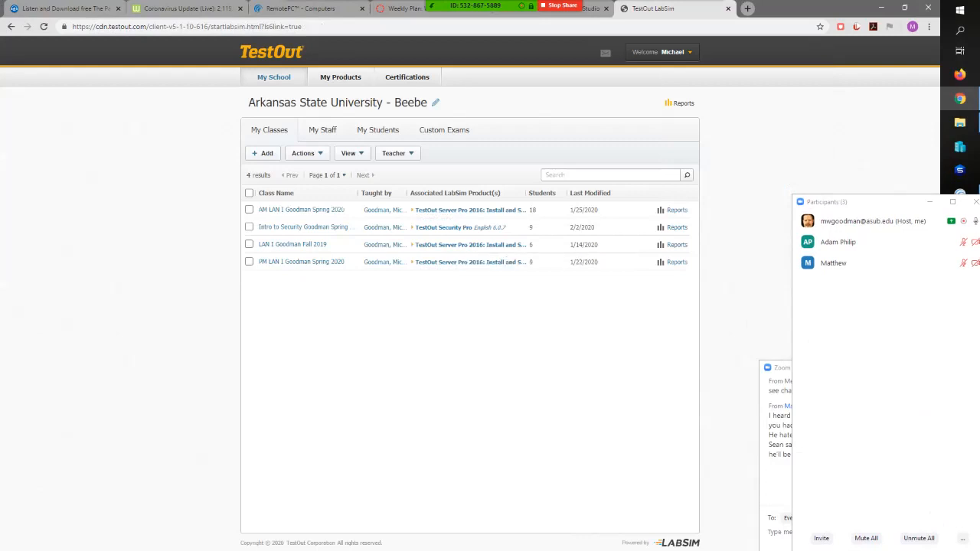
- Open TestOut Security Pro and review the Security Pro and CompTIA Security+ practice exam chapters in the course outline
left_click(446, 227)
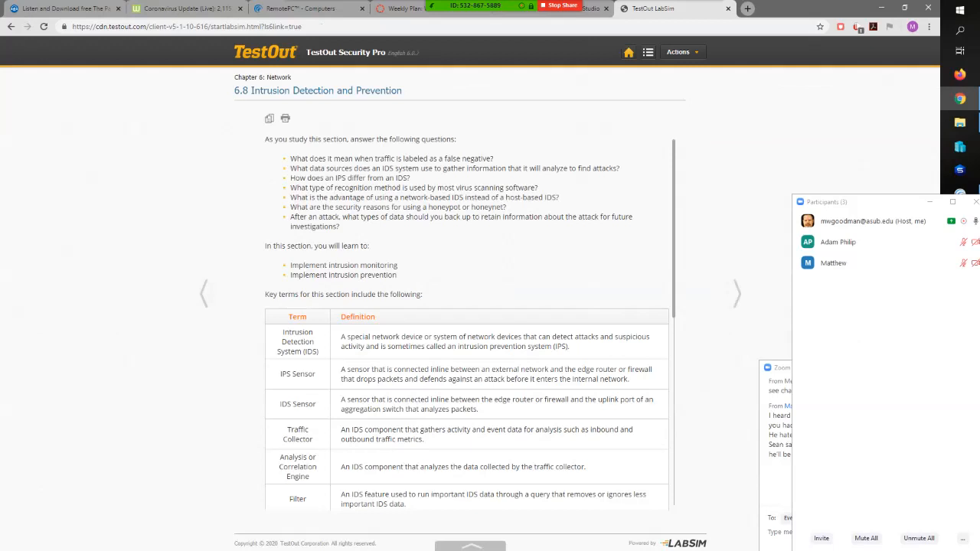
left_click(648, 51)
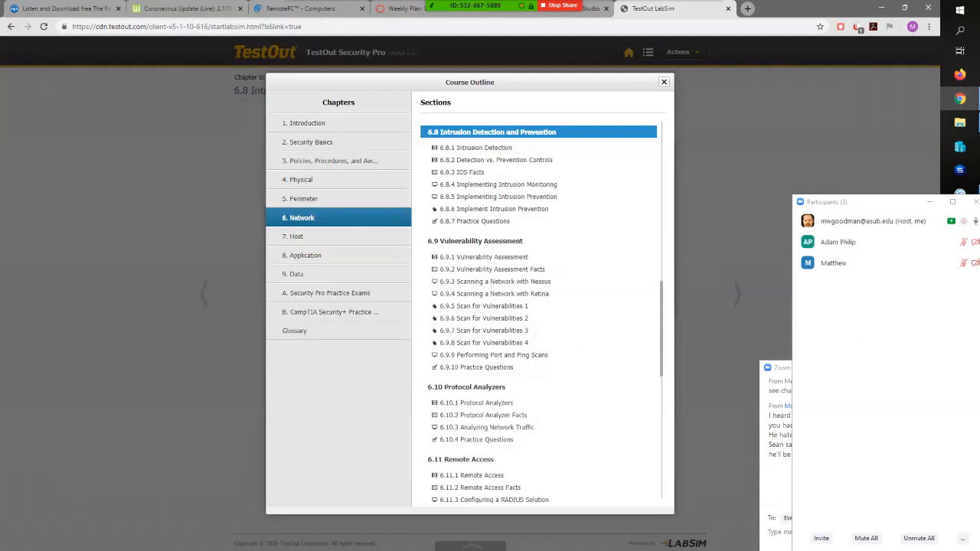
left_click(327, 294)
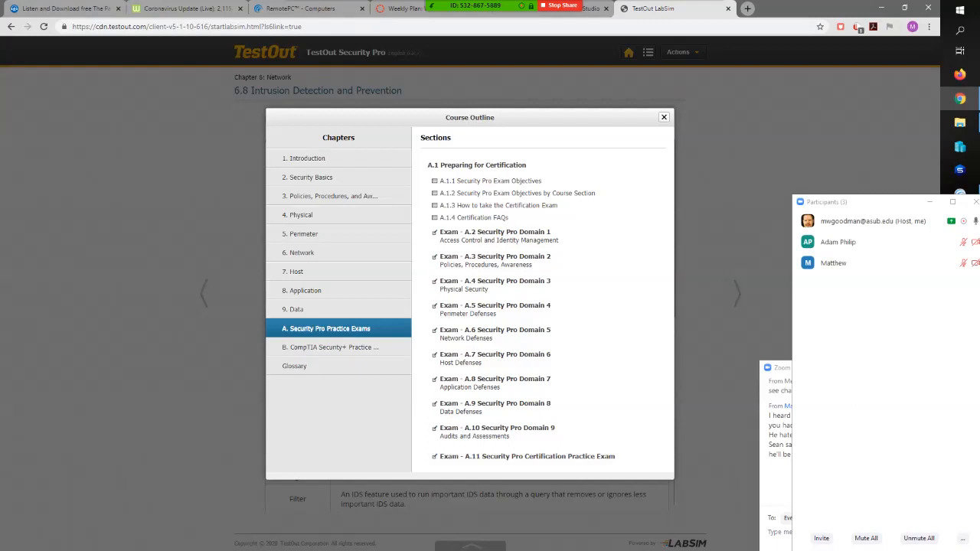
left_click(330, 348)
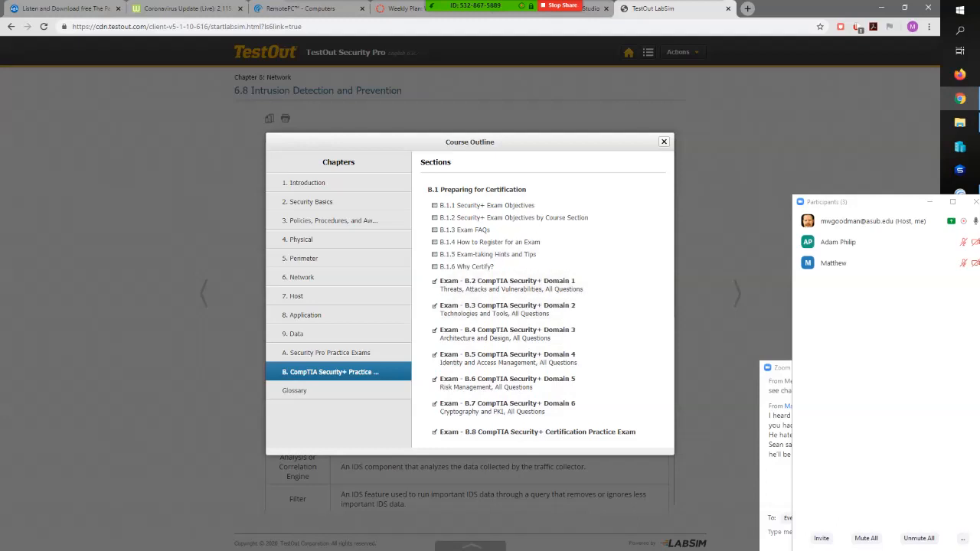
left_click(327, 353)
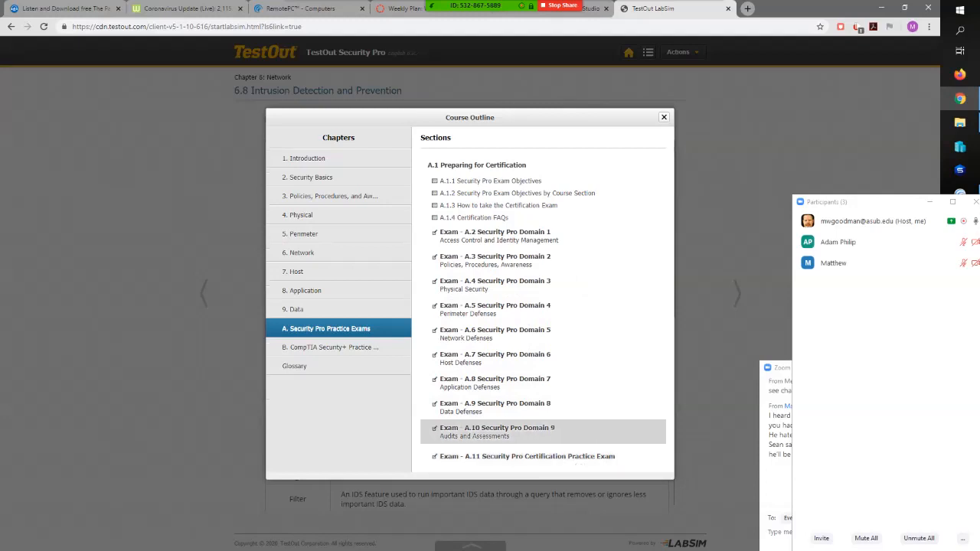
left_click(664, 117)
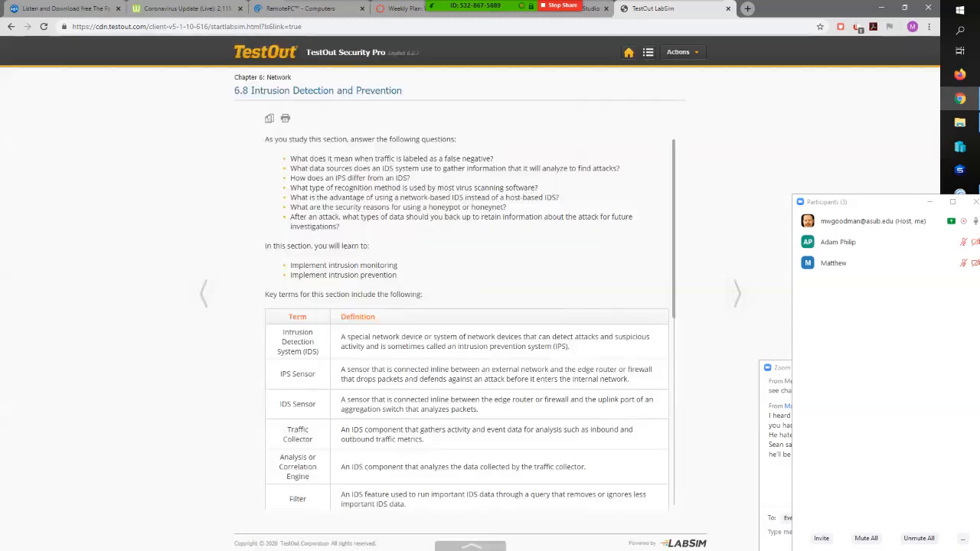
- Log out of TestOut and close its browser tab
left_click(678, 51)
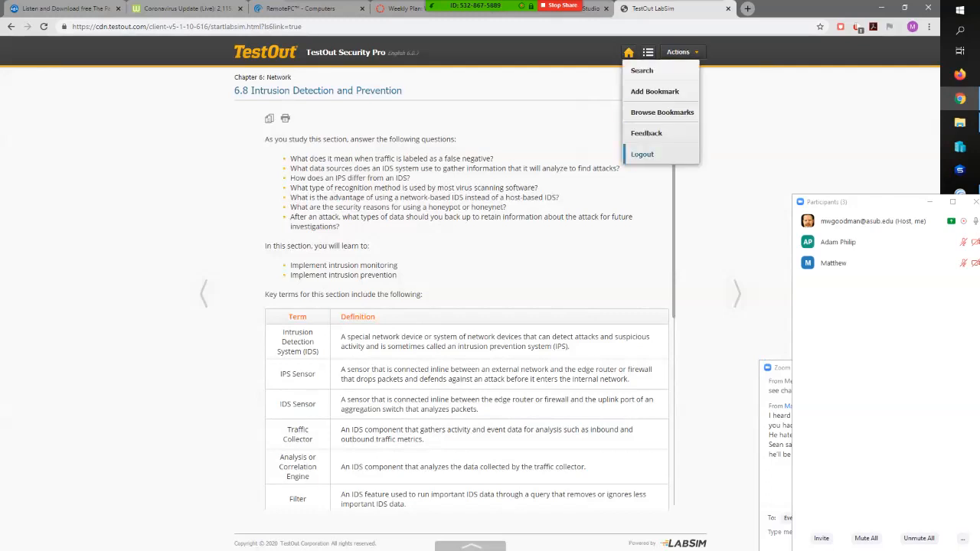
left_click(637, 156)
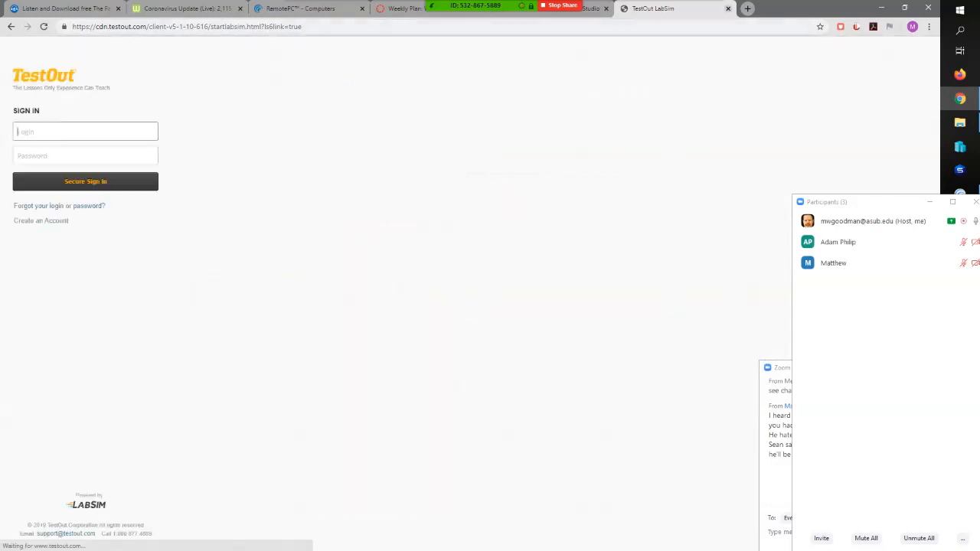
left_click(728, 8)
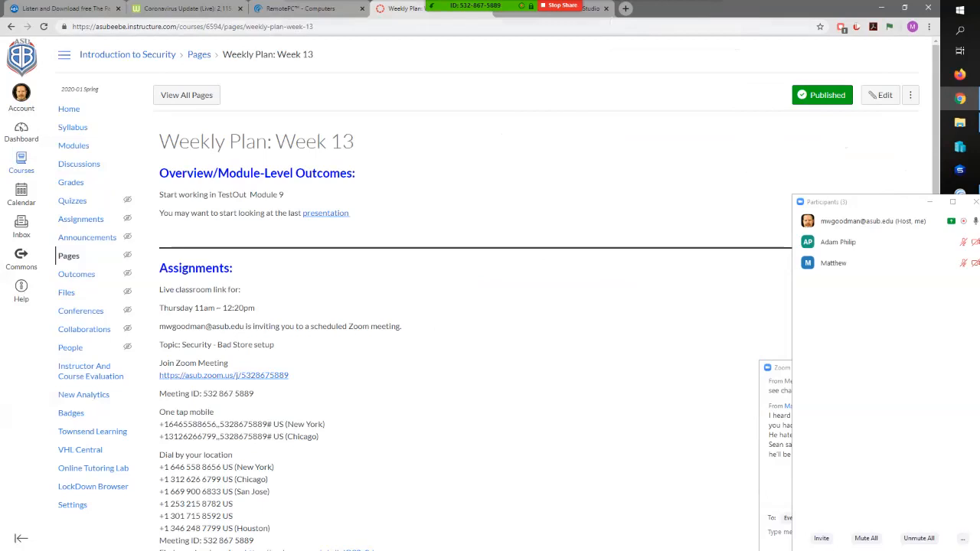
- Open the Presentation L2 assignment through the course syllabus and admit the two waiting participants to the Zoom meeting
left_click(73, 127)
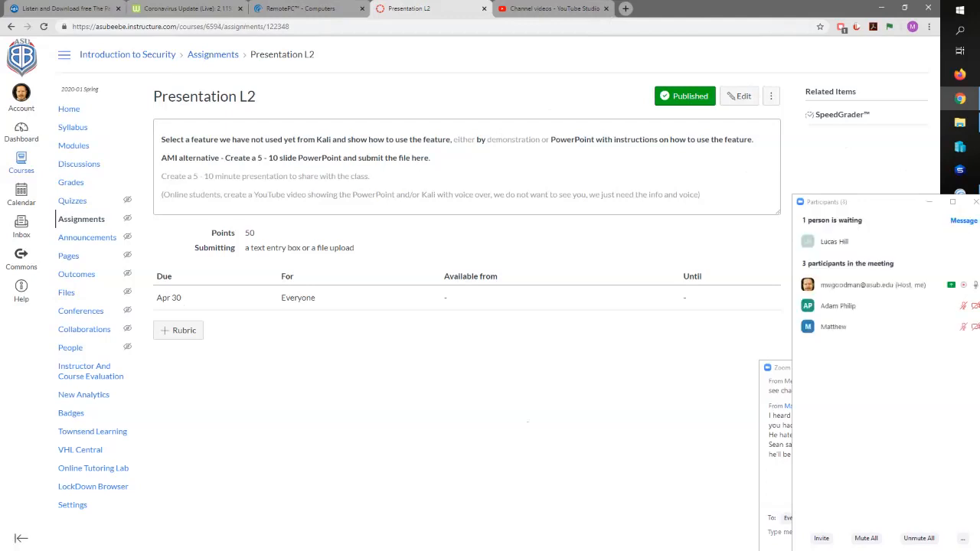
left_click(926, 242)
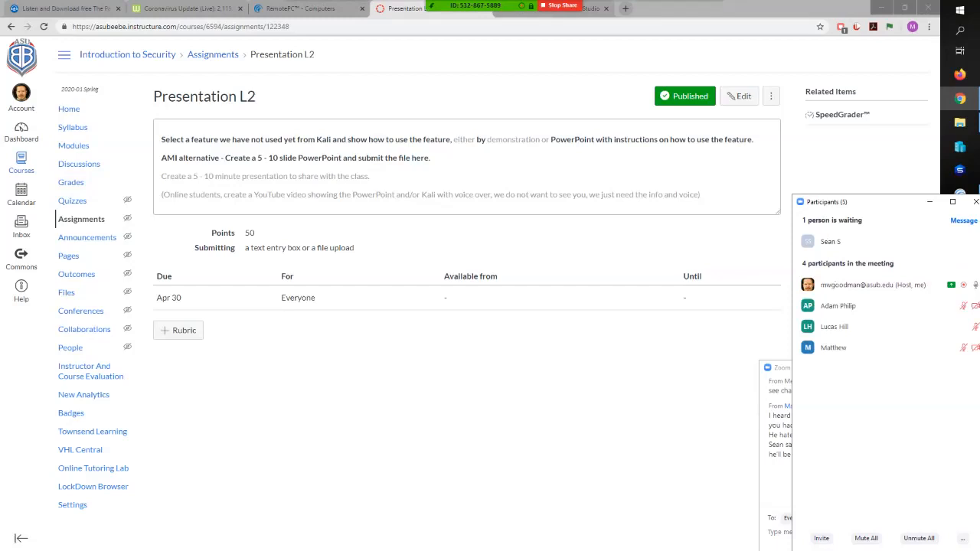
left_click(927, 242)
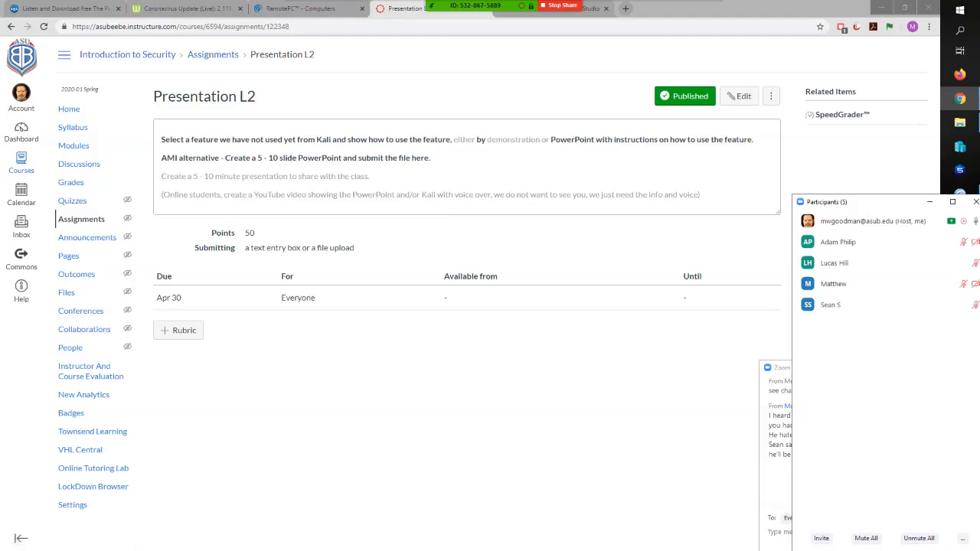
- Return to the Introduction to Security home page and switch to the RemotePC computers page
left_click(70, 109)
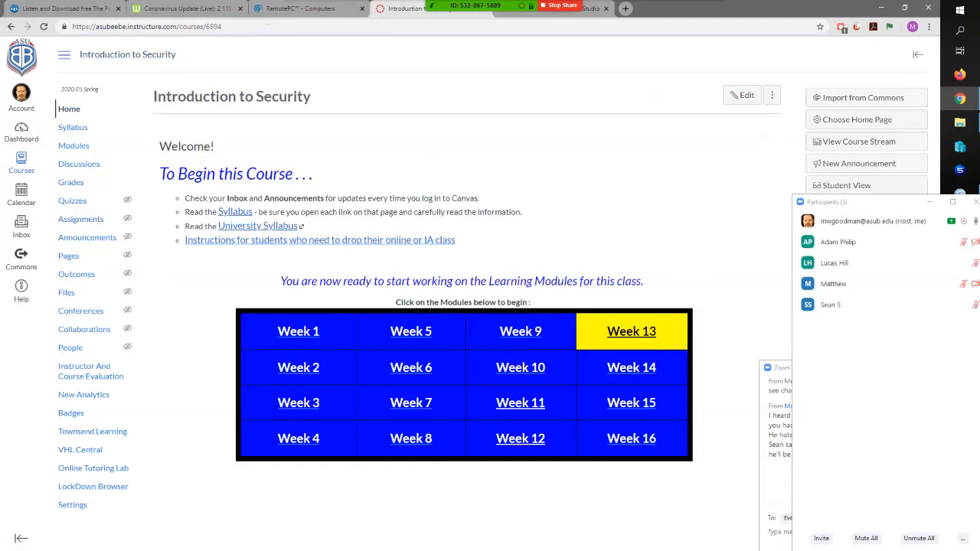
left_click_drag(875, 208, 826, 16)
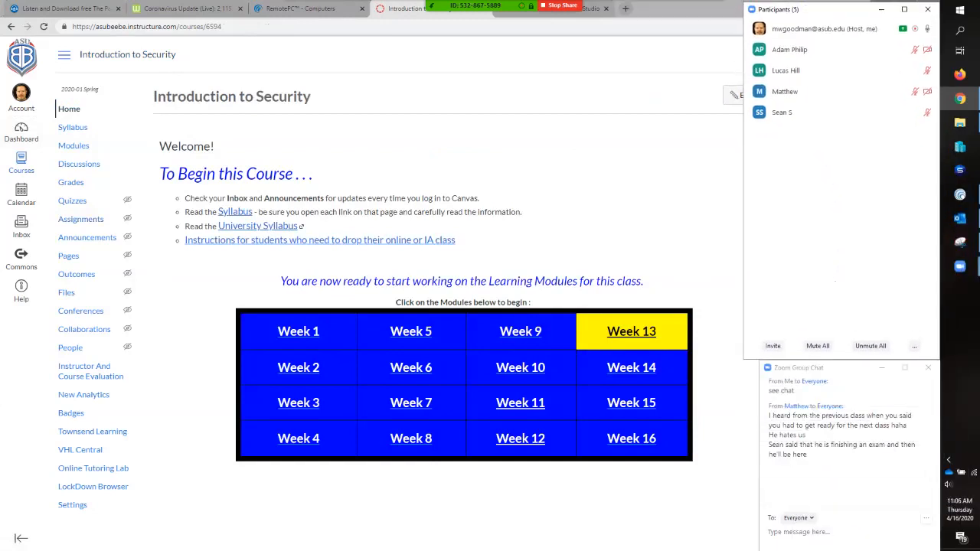
left_click(295, 8)
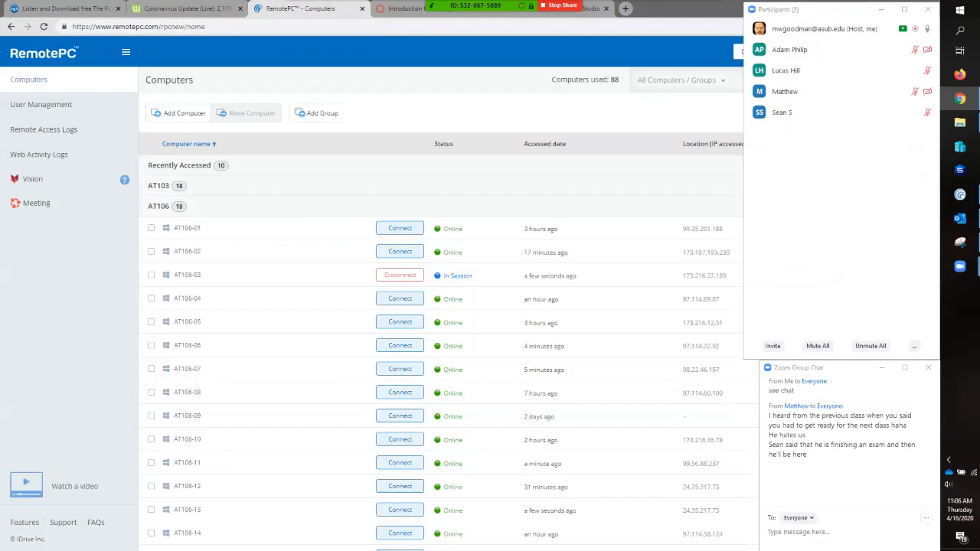
- Examine the status and last access of the computers in the AT106 and InstructorPCs groups
scroll(368, 205, "down", 6)
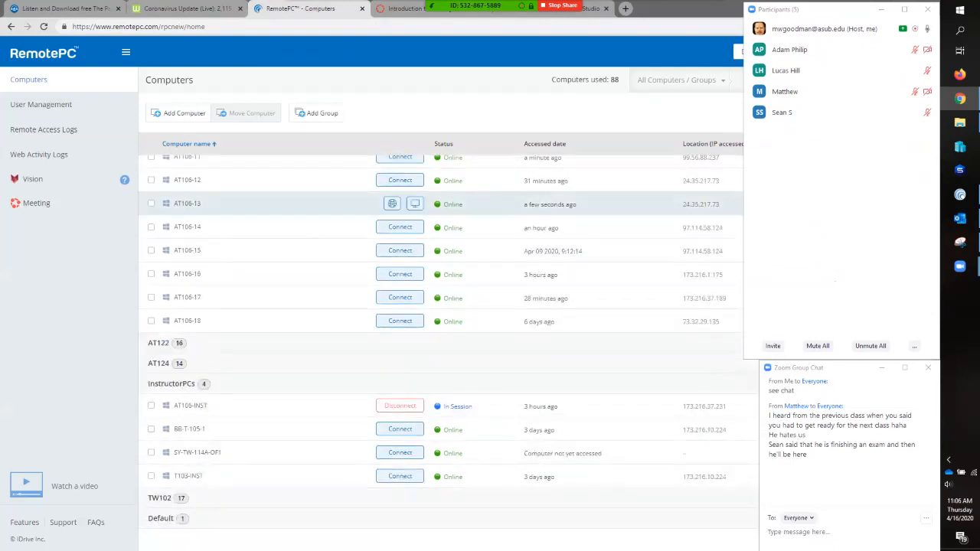
scroll(368, 205, "up", 2)
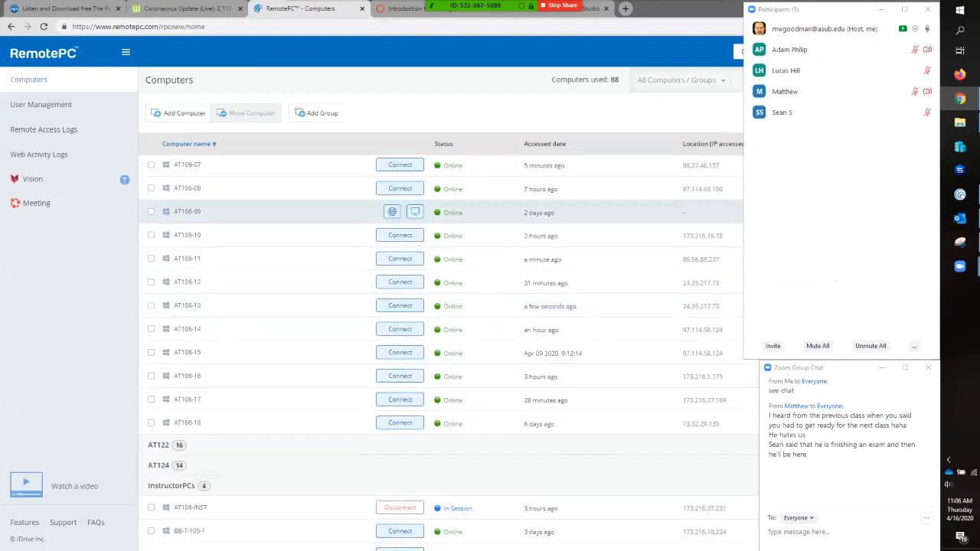
scroll(368, 203, "up", 2)
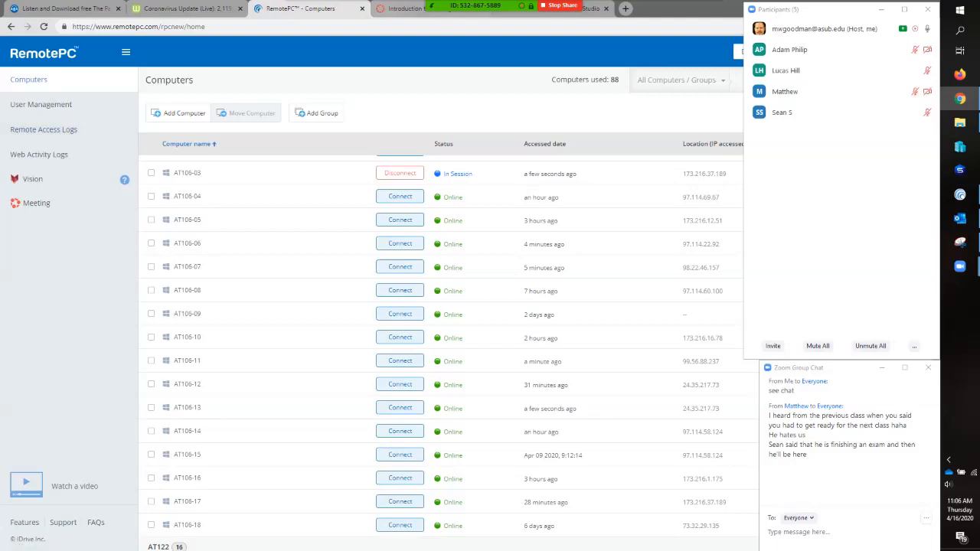
mouse_move(527, 8)
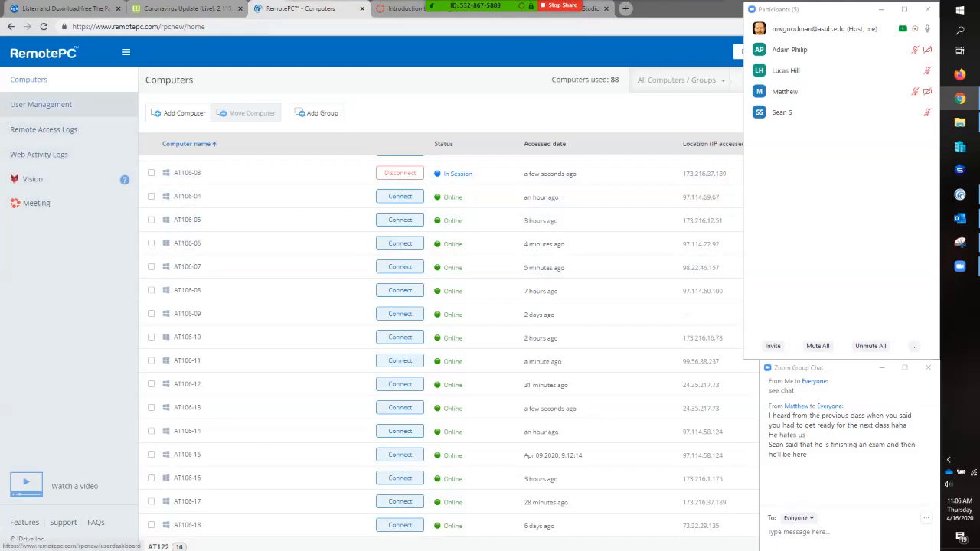
scroll(367, 294, "up", 2)
scroll(368, 295, "down", 2)
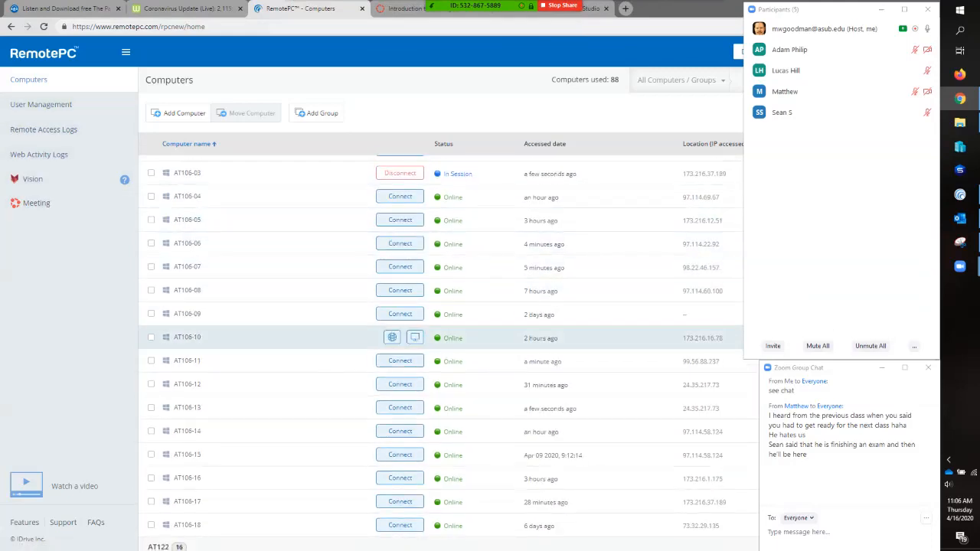
scroll(253, 328, "up", 1)
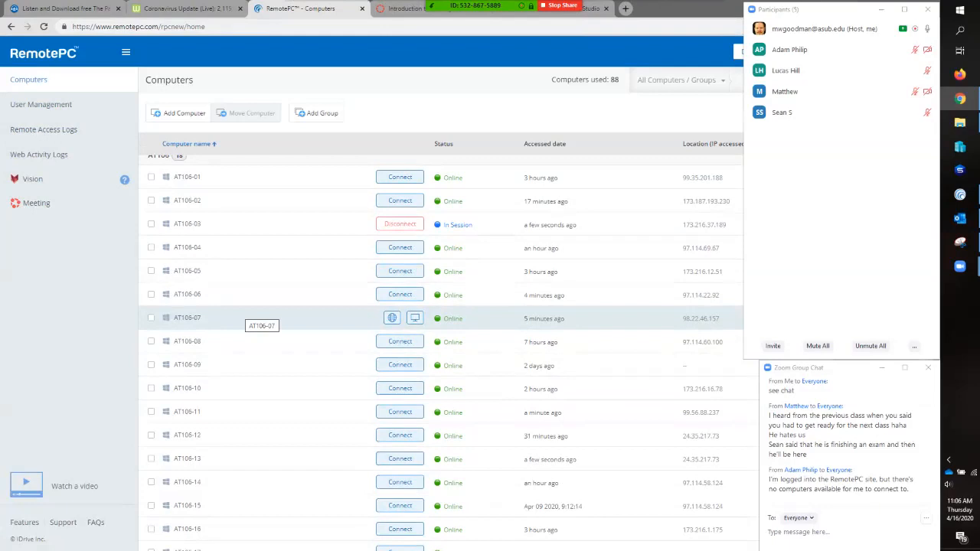
scroll(252, 316, "up", 2)
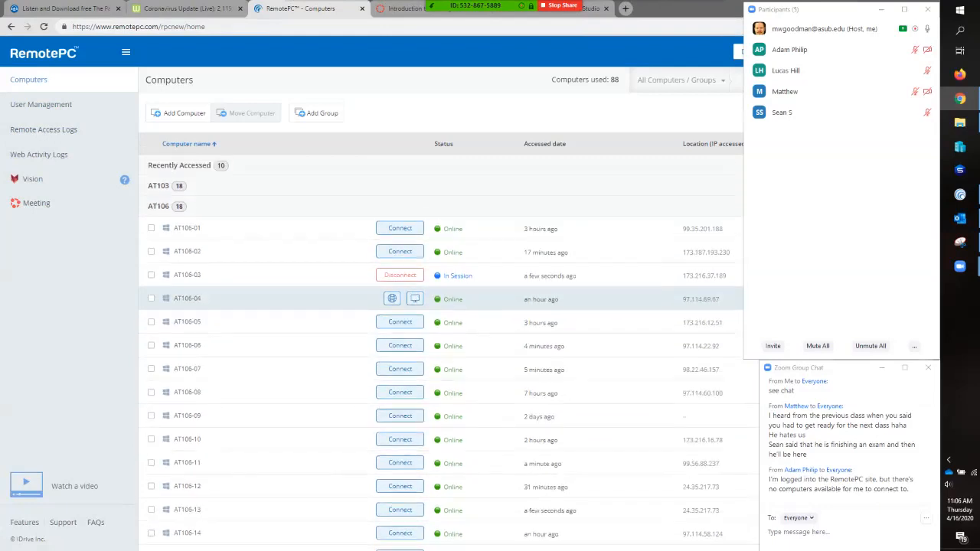
- Collapse the AT106 computer group and minimize the Zoom participants window
left_click(159, 206)
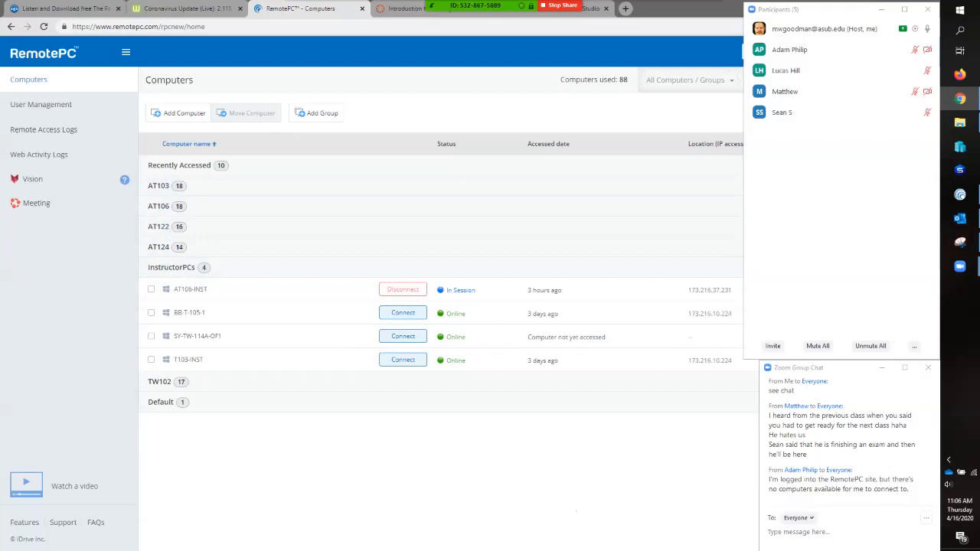
left_click_drag(859, 11, 569, 159)
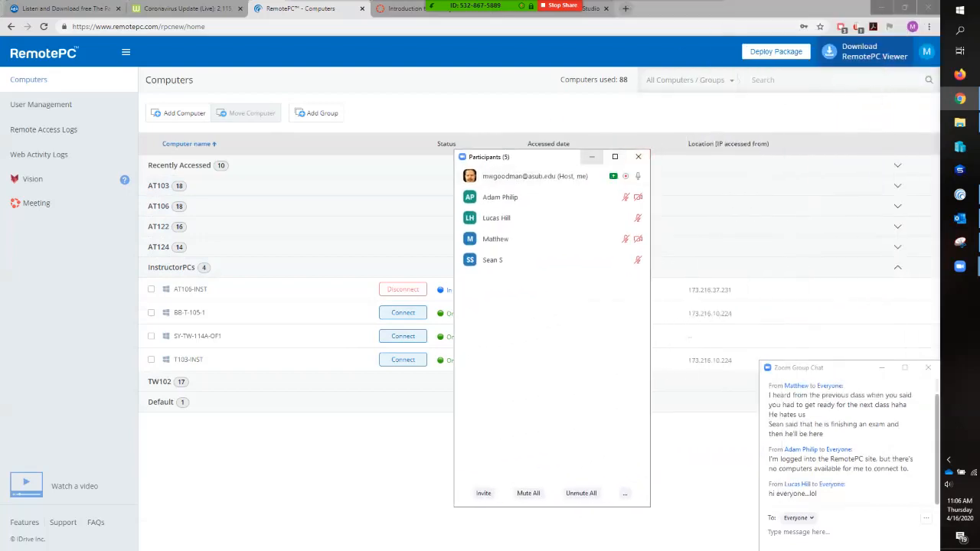
left_click(592, 157)
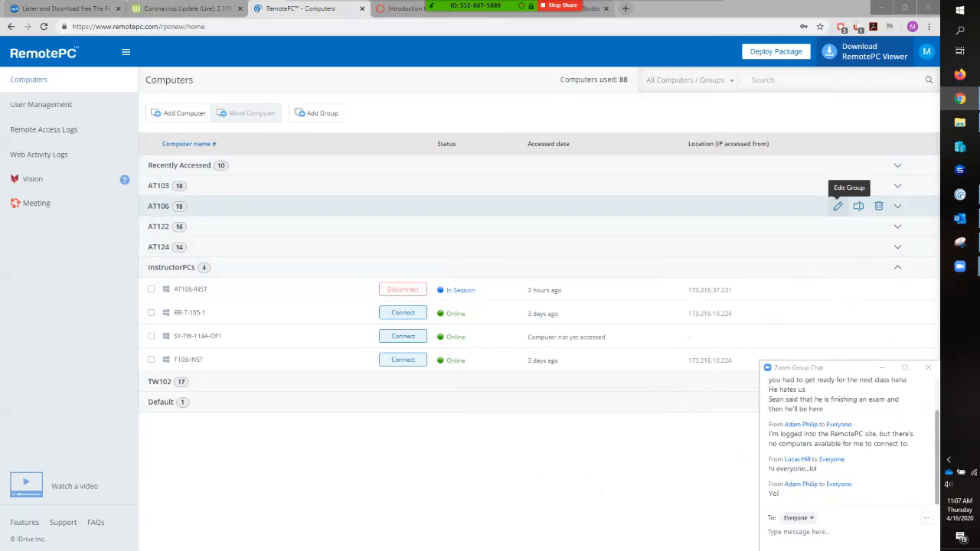
- Inspect which computers are assigned to the AT106 group, leave without changes, and open RemotePC's user management page
left_click(859, 206)
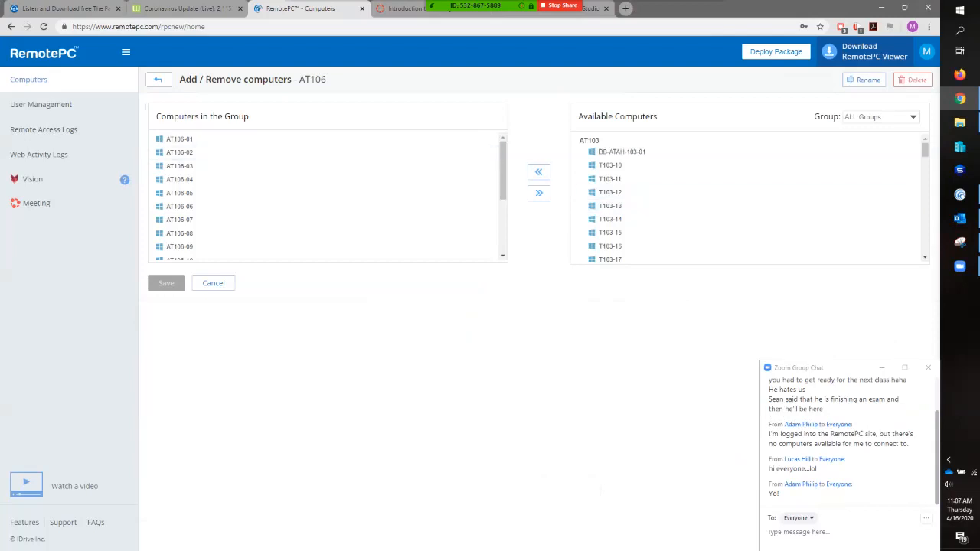
left_click(158, 79)
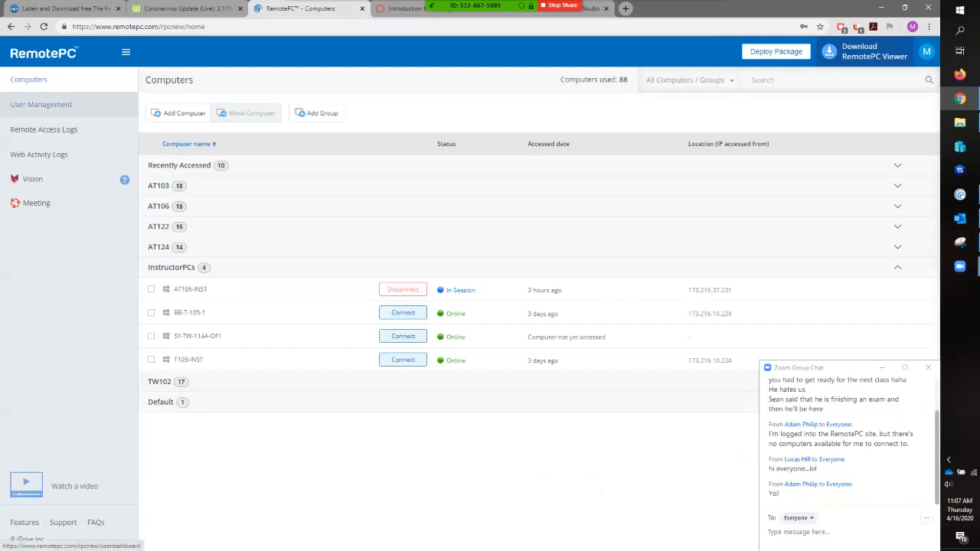
left_click(41, 104)
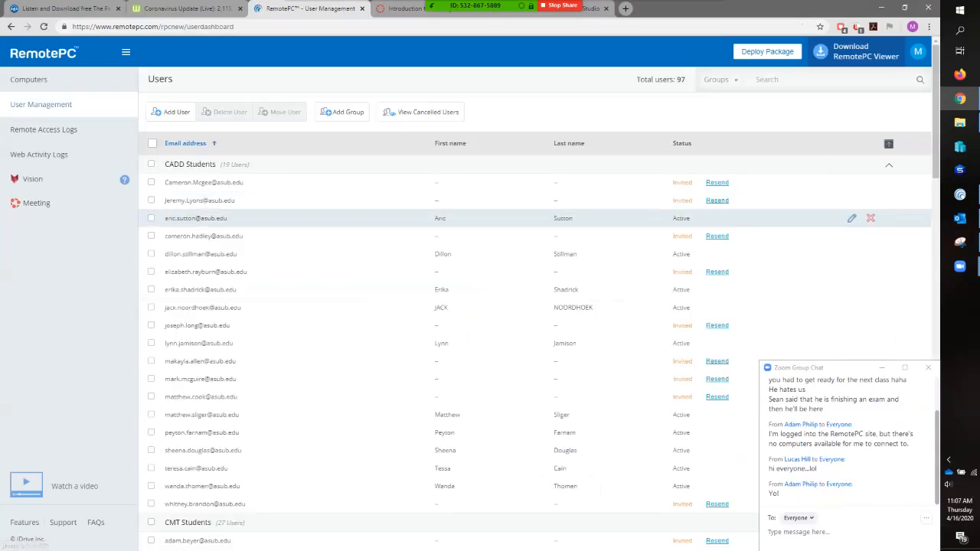
- Collapse the CADD and CMT student groups, check the CSNT Students and Default users, and display the users by Groups
left_click(869, 164)
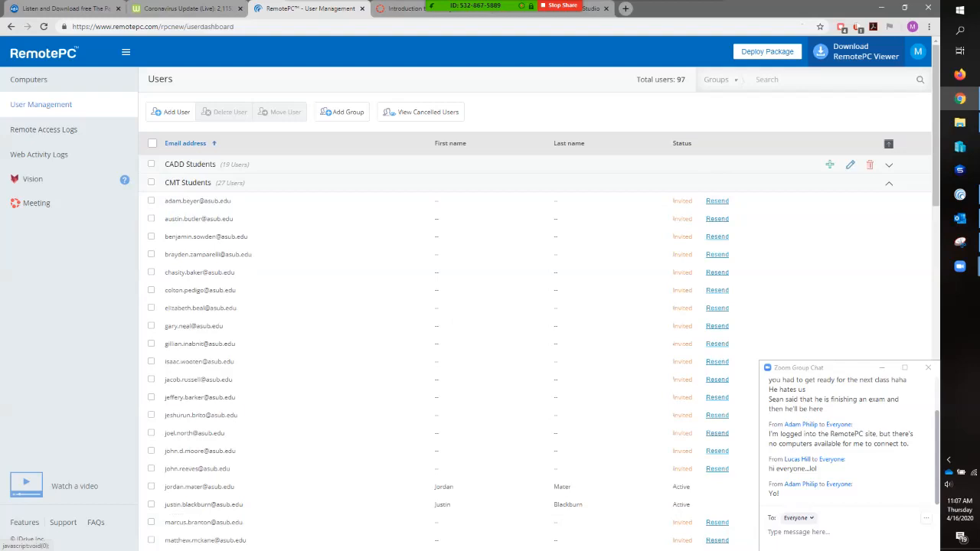
left_click(870, 183)
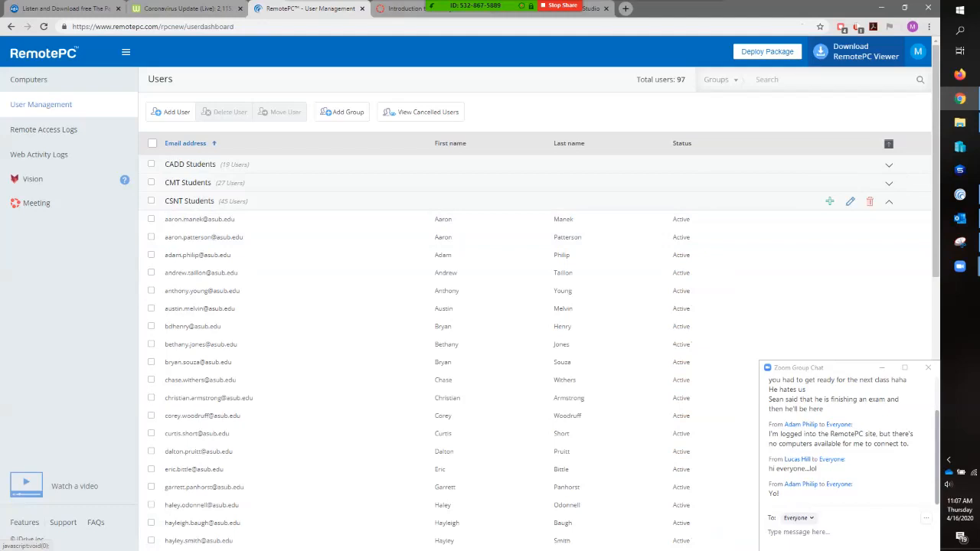
left_click(889, 202)
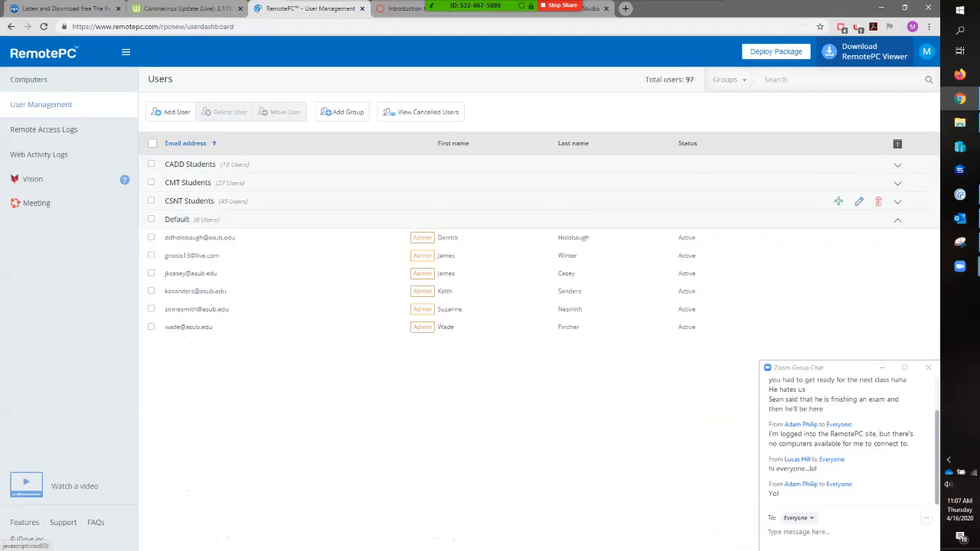
left_click(897, 201)
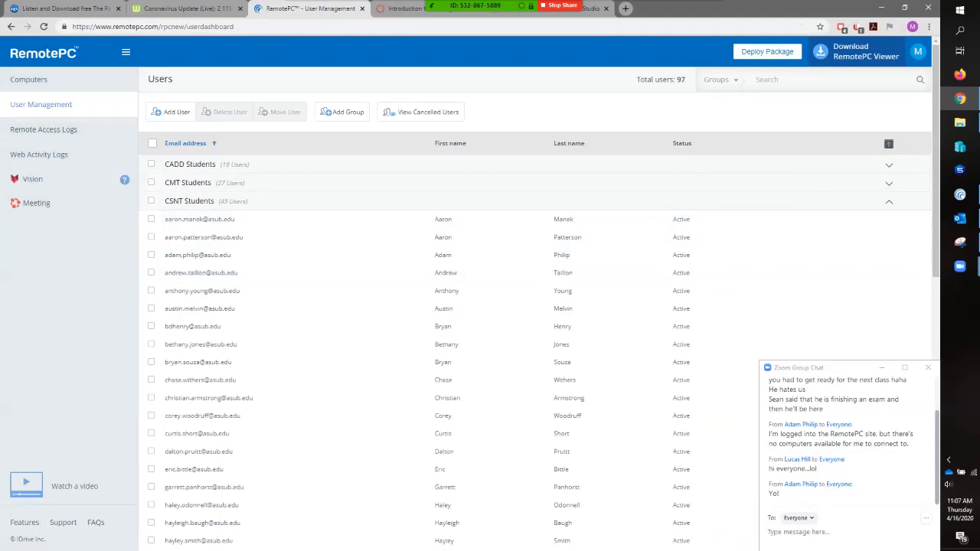
left_click(722, 80)
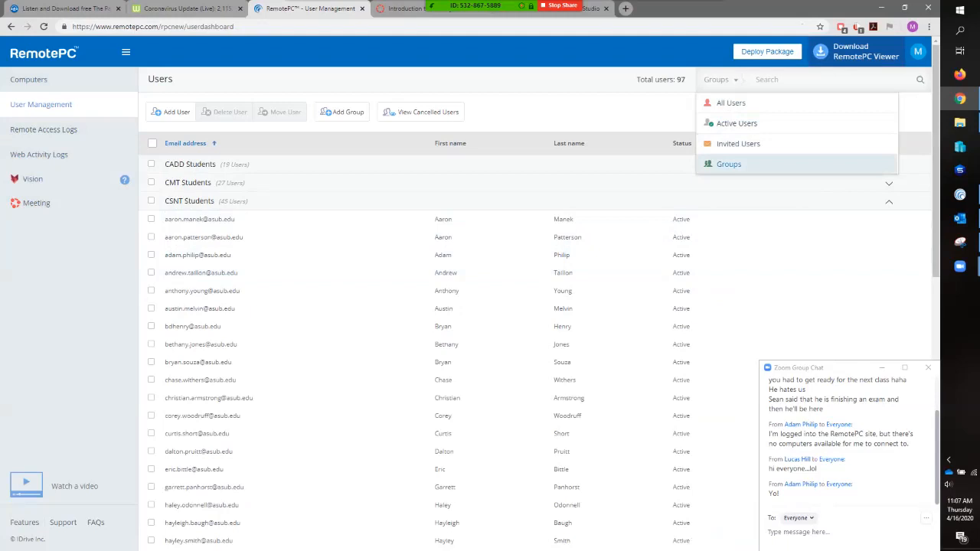
left_click(729, 164)
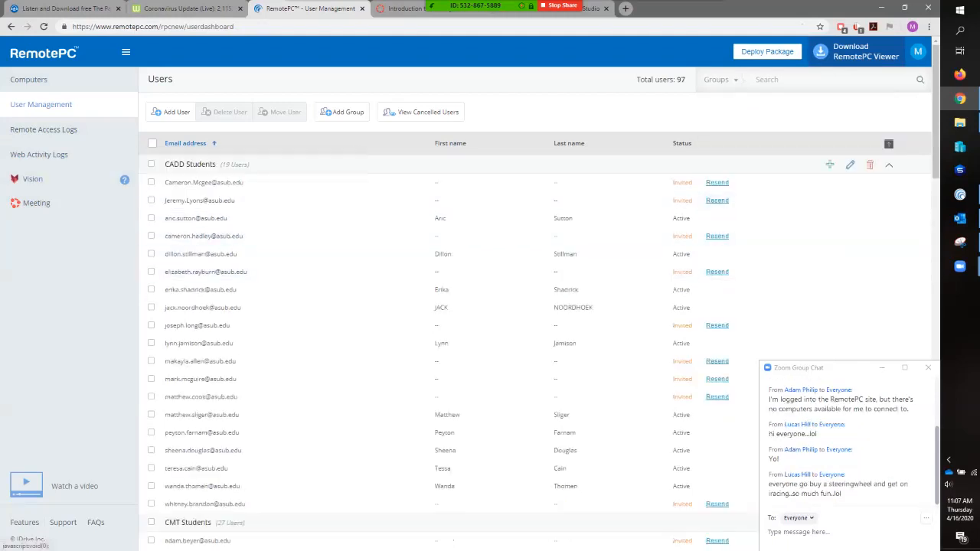
left_click(151, 164)
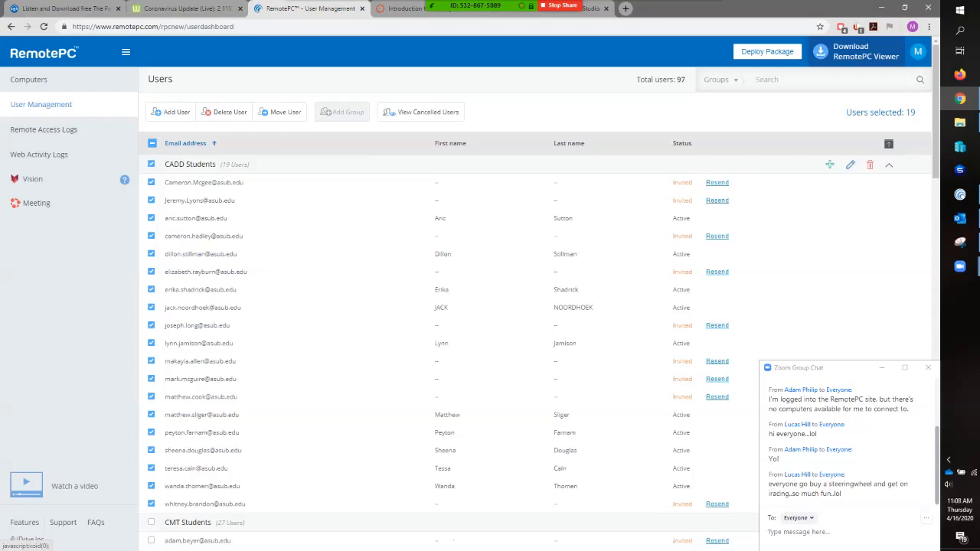
left_click(152, 144)
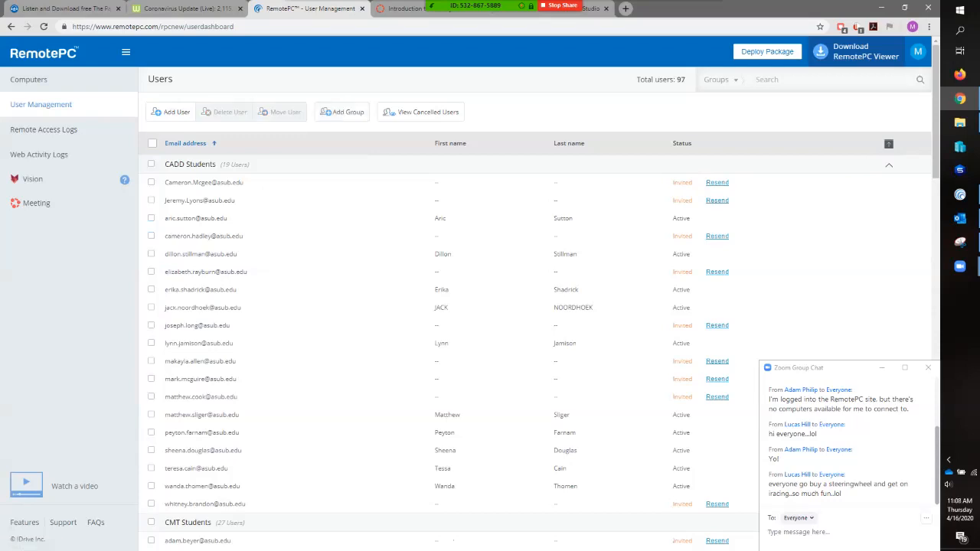
left_click(152, 143)
- Collapse the CADD Students and CMT Students groups to view the users in CSNT Students
left_click(889, 165)
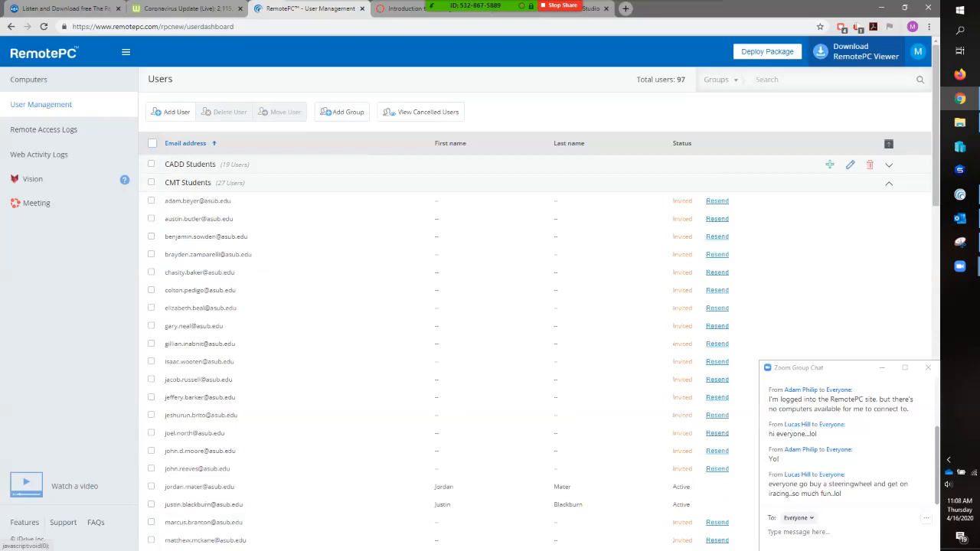
left_click(889, 184)
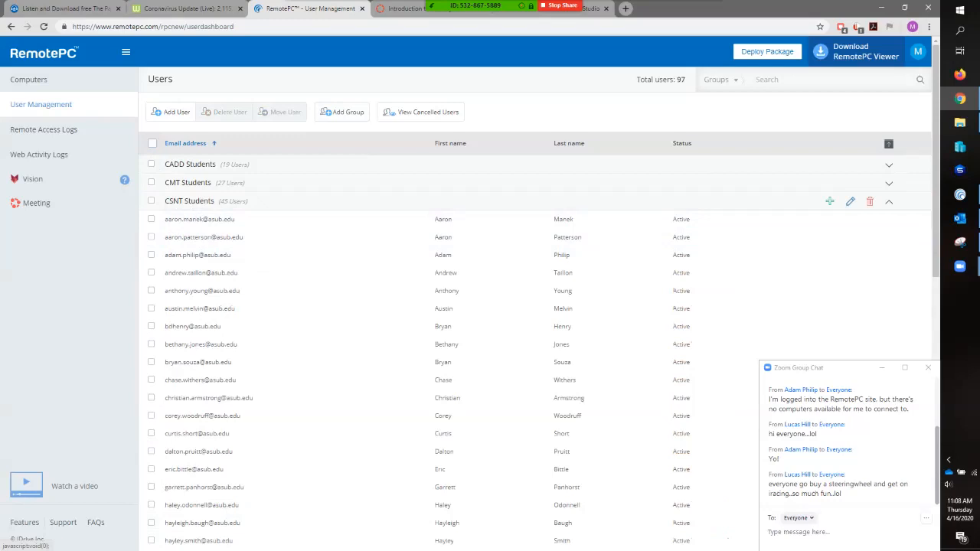
- Go to the computers page, expand the AT106 group, and examine the status and last access of its computers
left_click(29, 79)
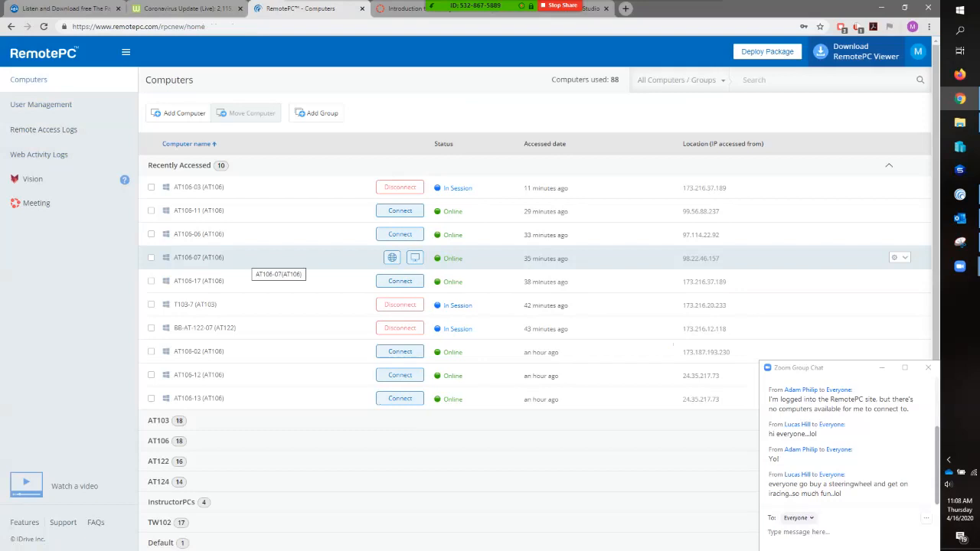
scroll(460, 360, "down", 1)
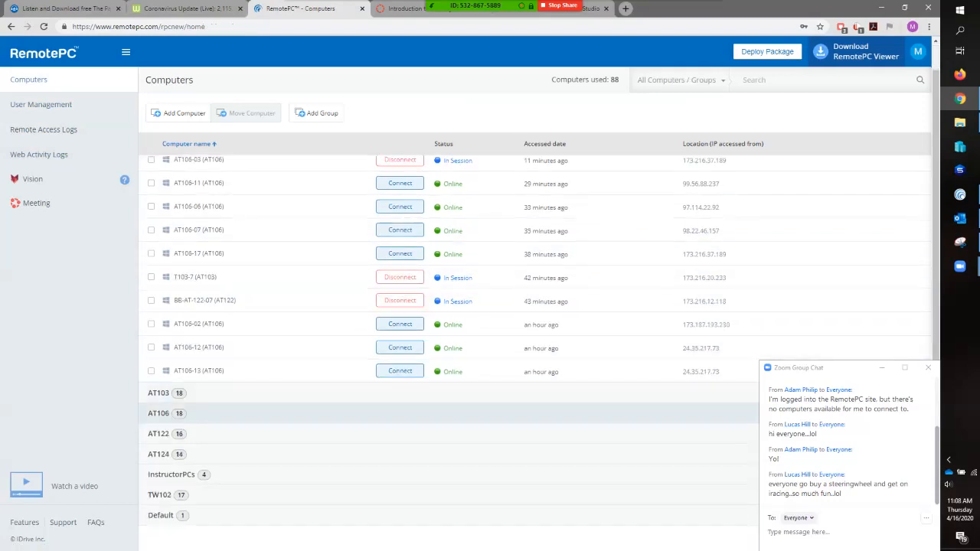
left_click(159, 413)
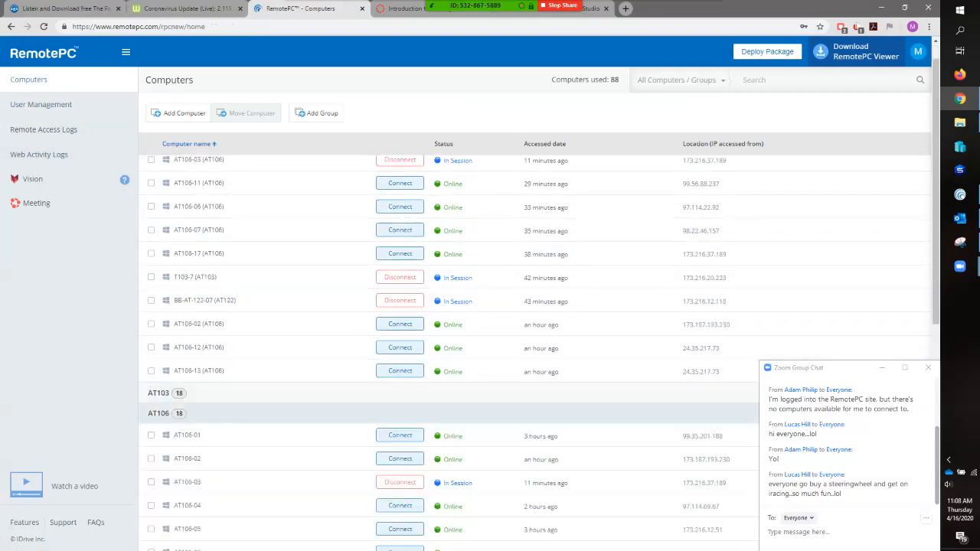
scroll(460, 388, "down", 5)
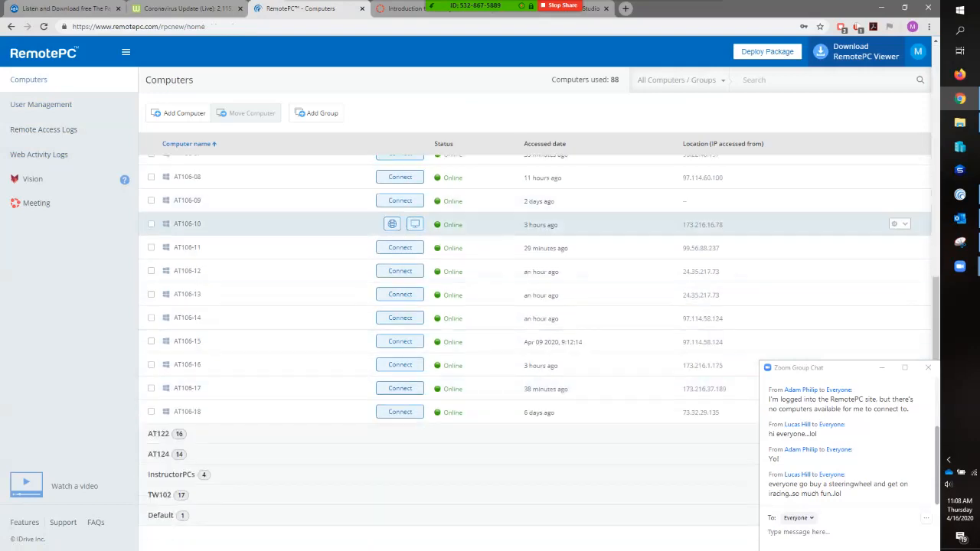
scroll(873, 198, "up", 3)
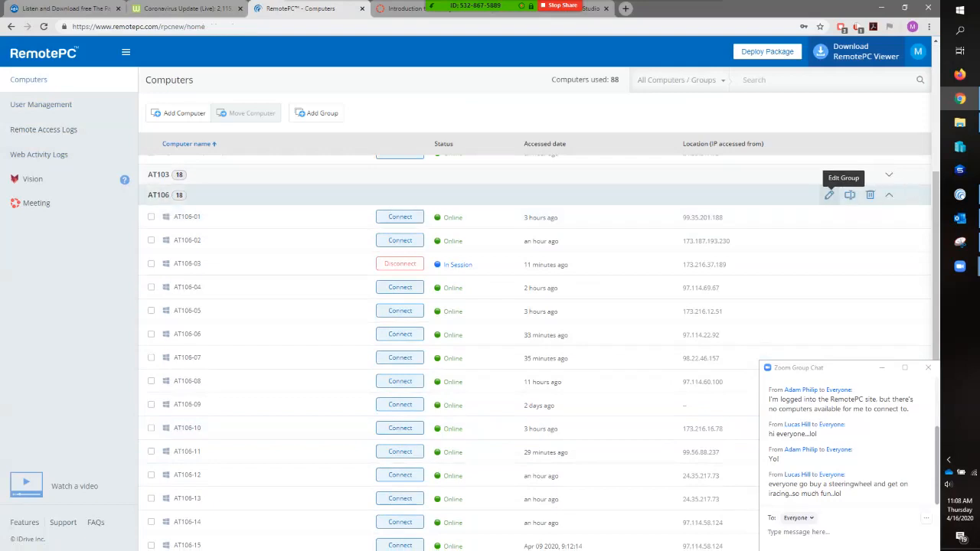
- Inspect the AT106 group's assigned and available computers in the group editor, and return without making changes
left_click(830, 194)
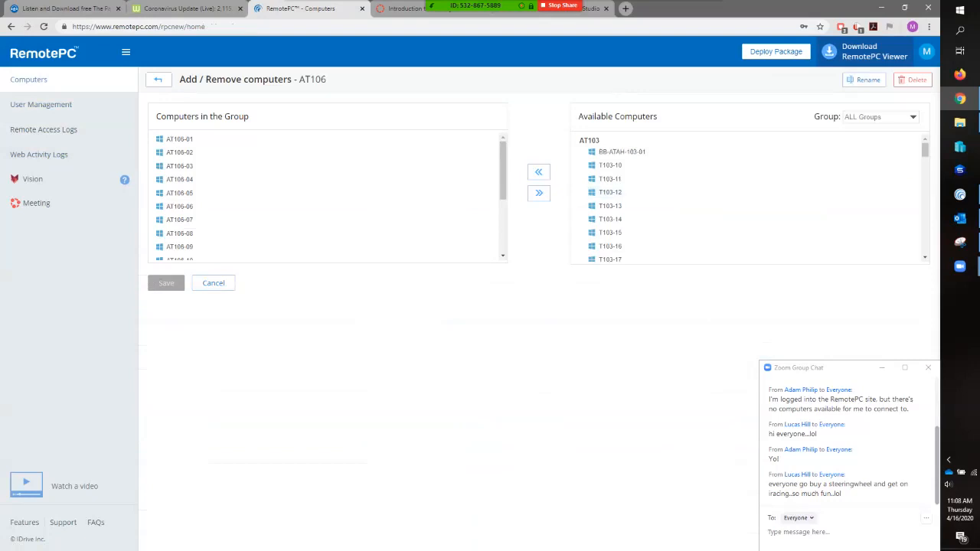
scroll(750, 199, "down", 15)
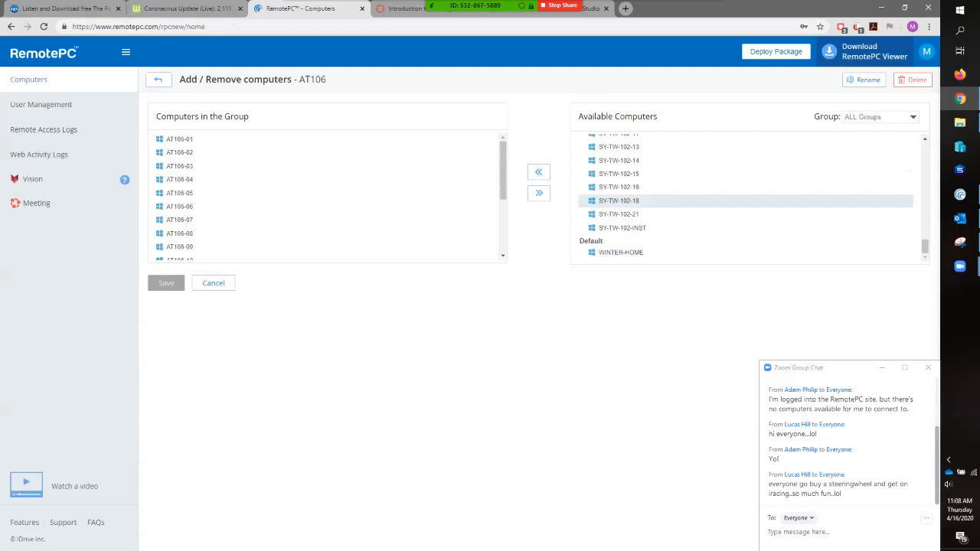
scroll(747, 199, "up", 10)
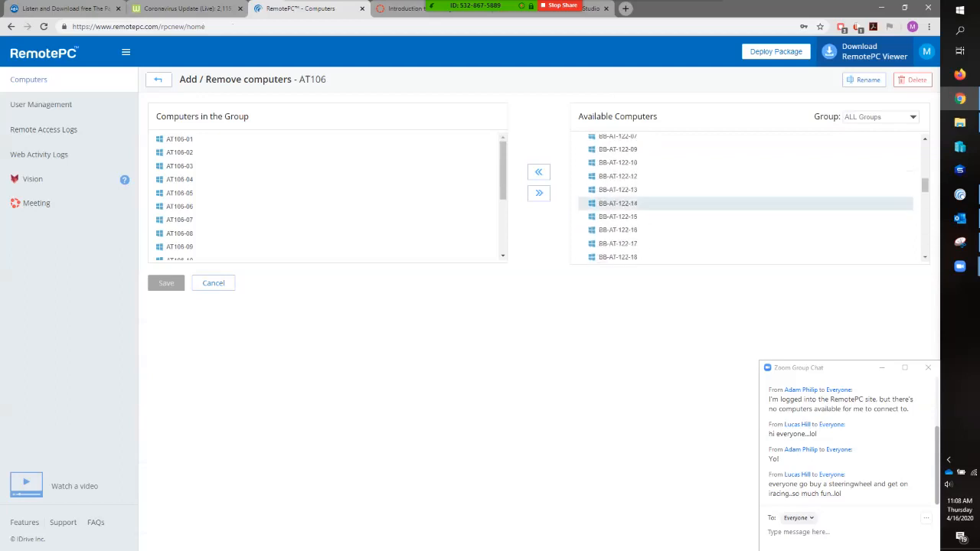
scroll(751, 199, "up", 2)
scroll(328, 198, "down", 3)
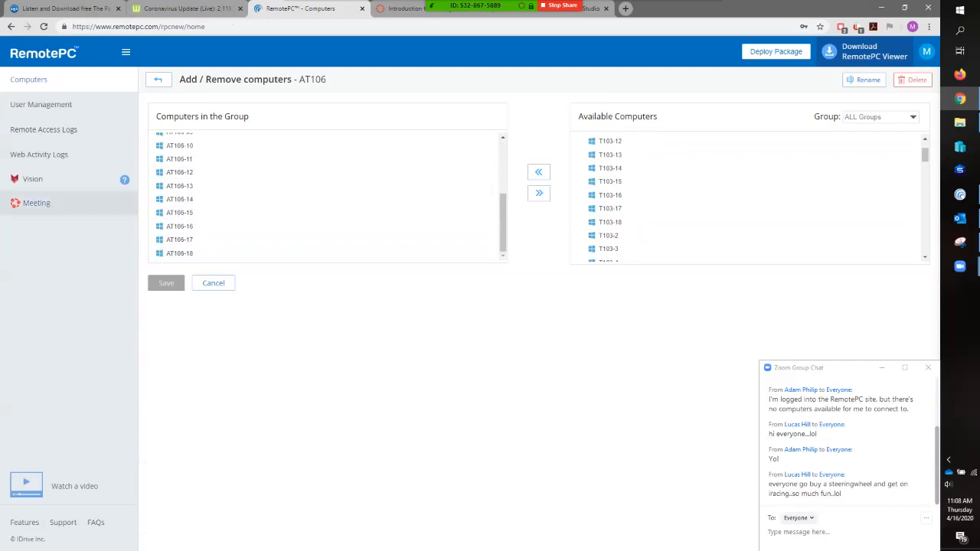
left_click(158, 79)
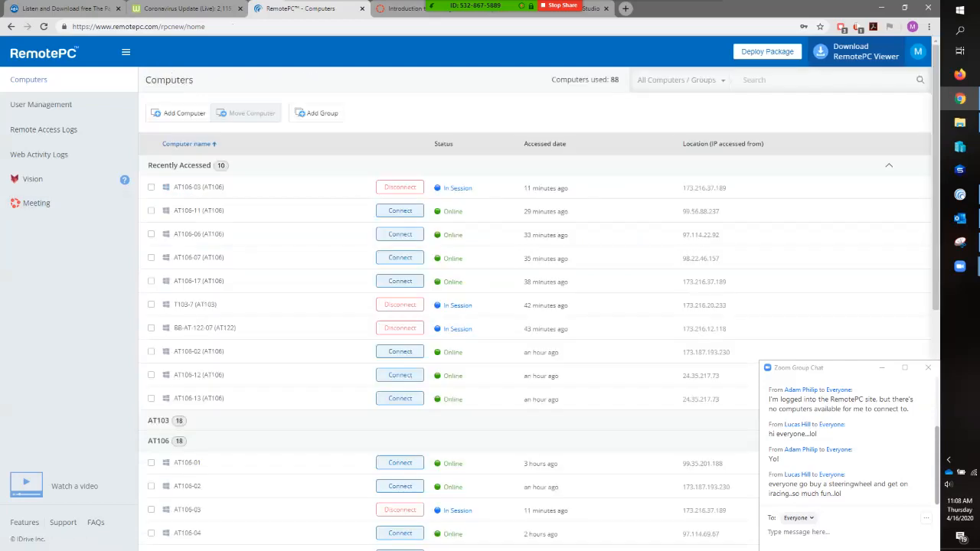
- Return to user management, collapse the CADD and CMT student groups, and review the account statuses in CSNT Students
left_click(40, 104)
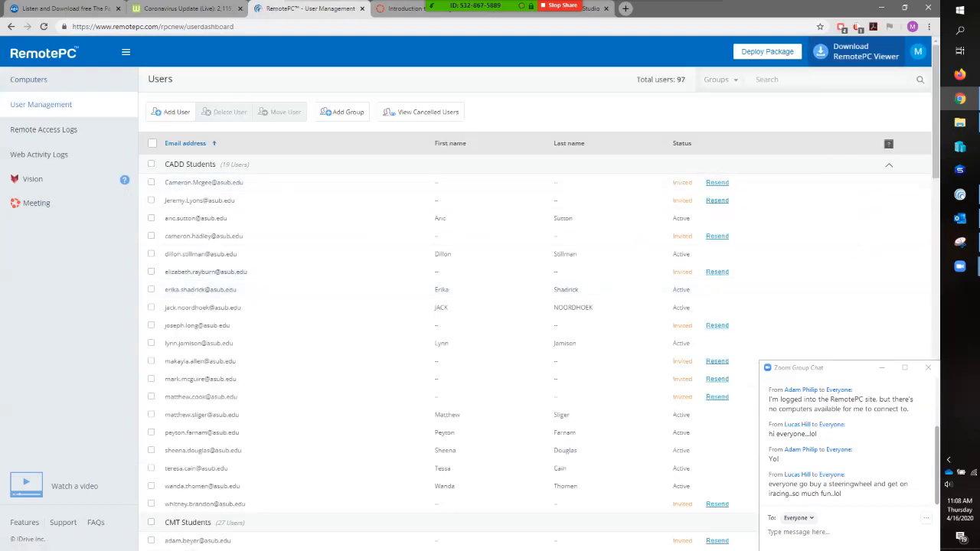
left_click(888, 164)
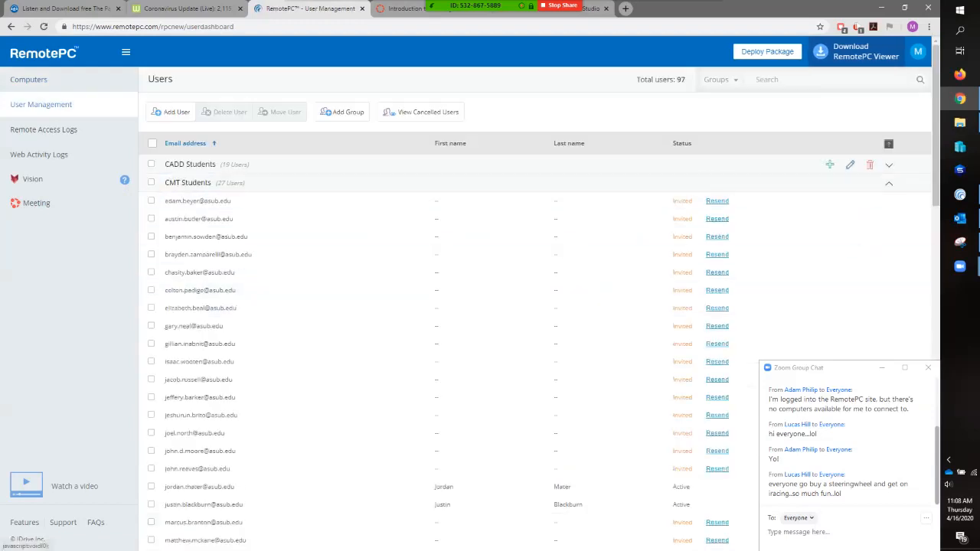
left_click(888, 183)
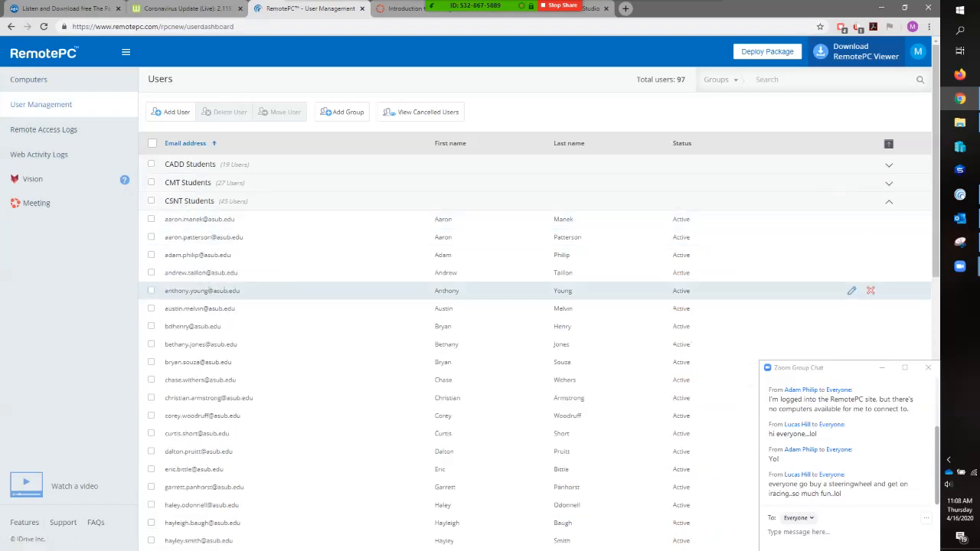
scroll(200, 287, "down", 2)
scroll(199, 286, "down", 3)
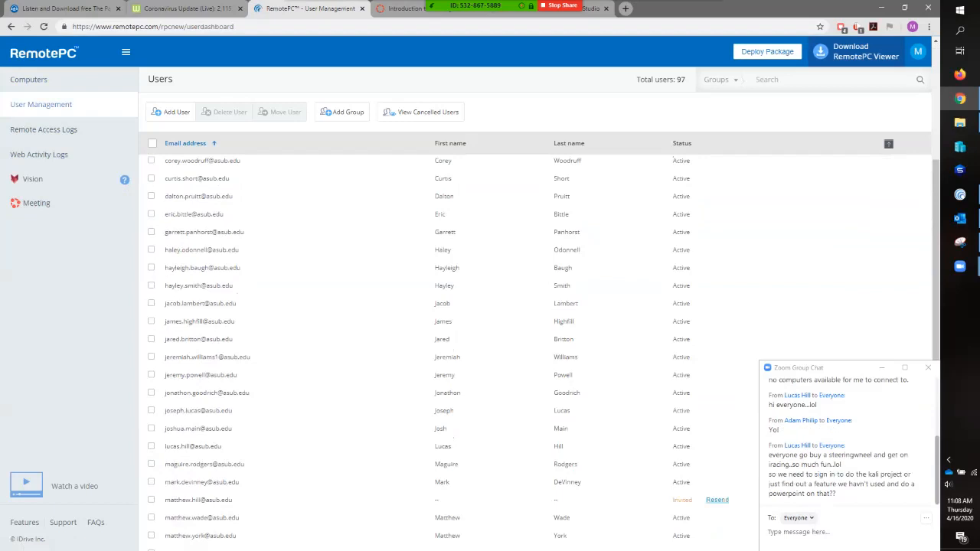
scroll(201, 285, "up", 5)
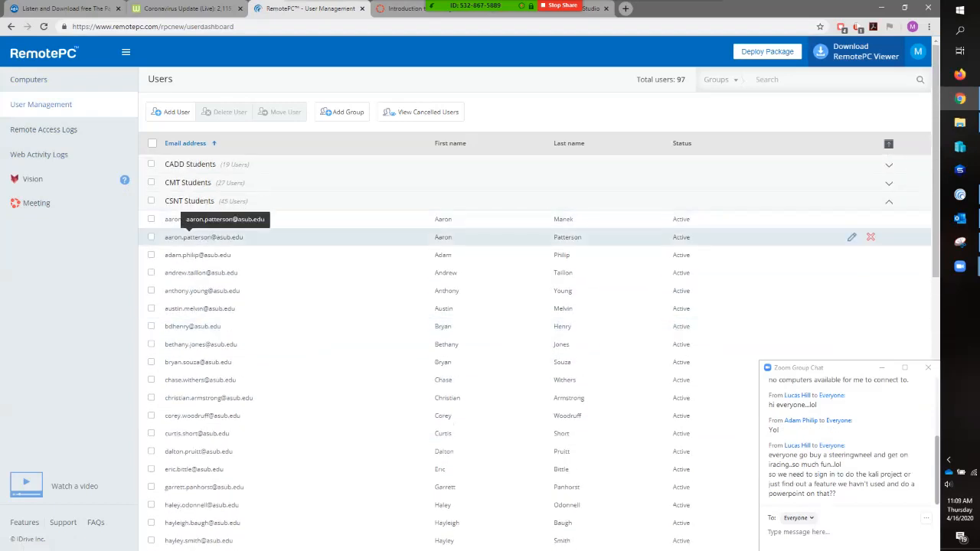
- Open the third user in CSNT Students for editing and select all AT106 computers as permitted for that account
left_click(151, 255)
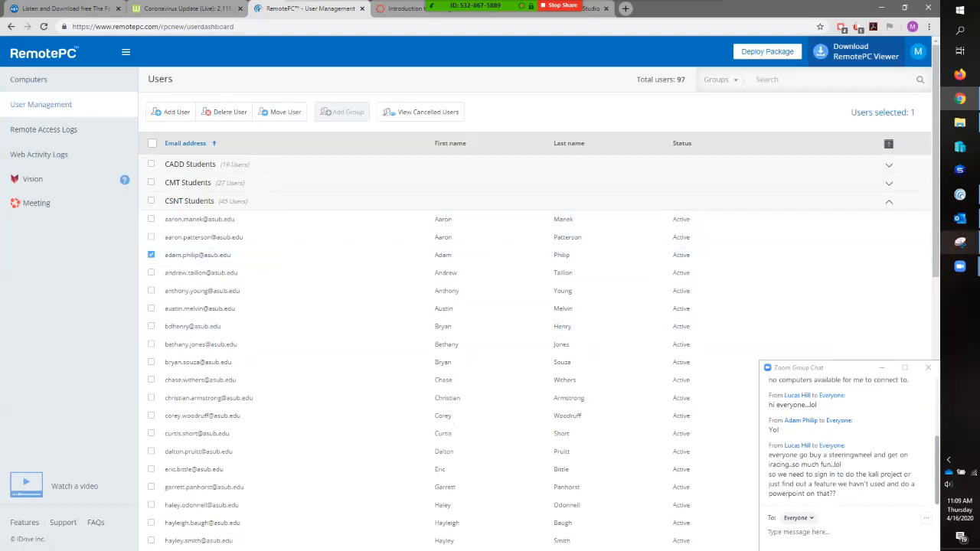
left_click(852, 255)
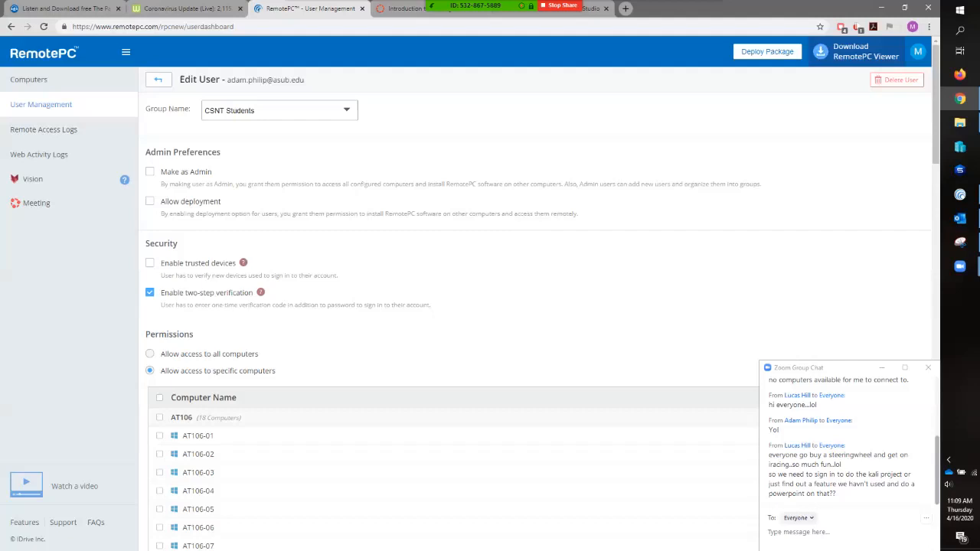
scroll(354, 232, "down", 2)
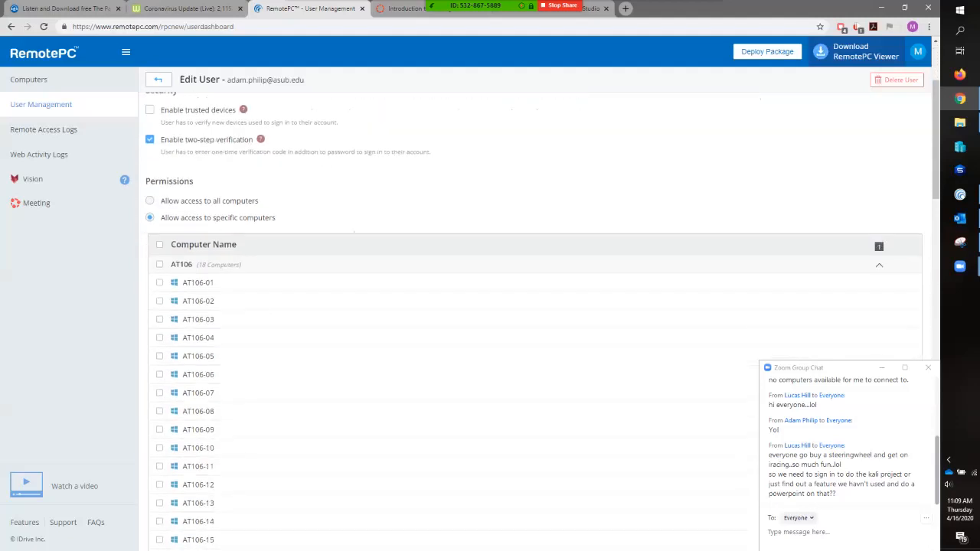
scroll(354, 231, "up", 2)
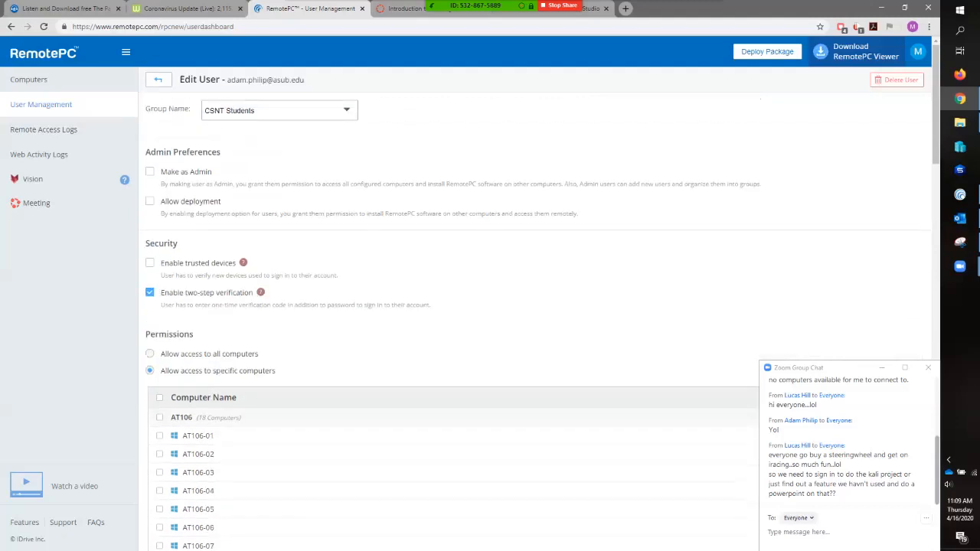
scroll(536, 306, "down", 3)
left_click(159, 162)
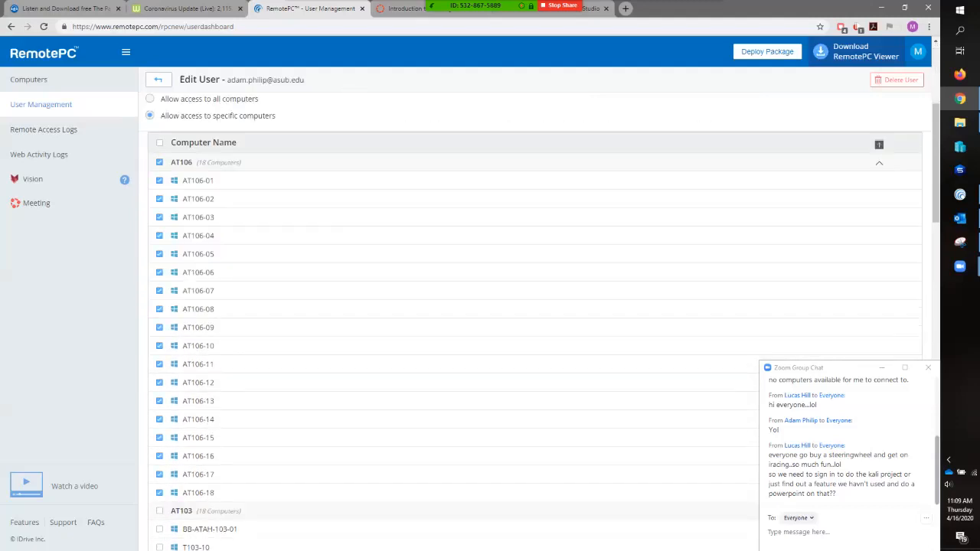
- Add all AT103 computers to the permitted computers of the account being edited and save the user's details
scroll(536, 322, "down", 5)
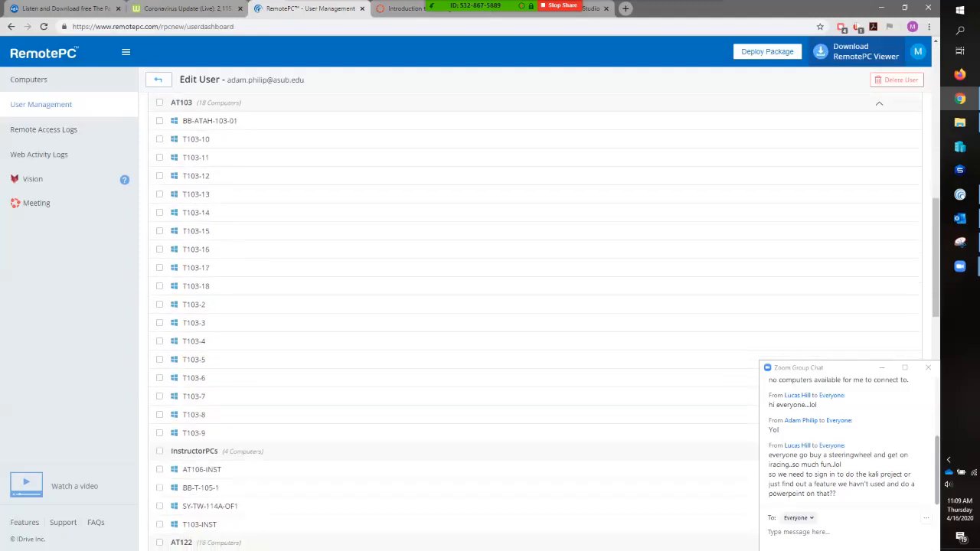
scroll(536, 322, "up", 1)
scroll(537, 322, "down", 8)
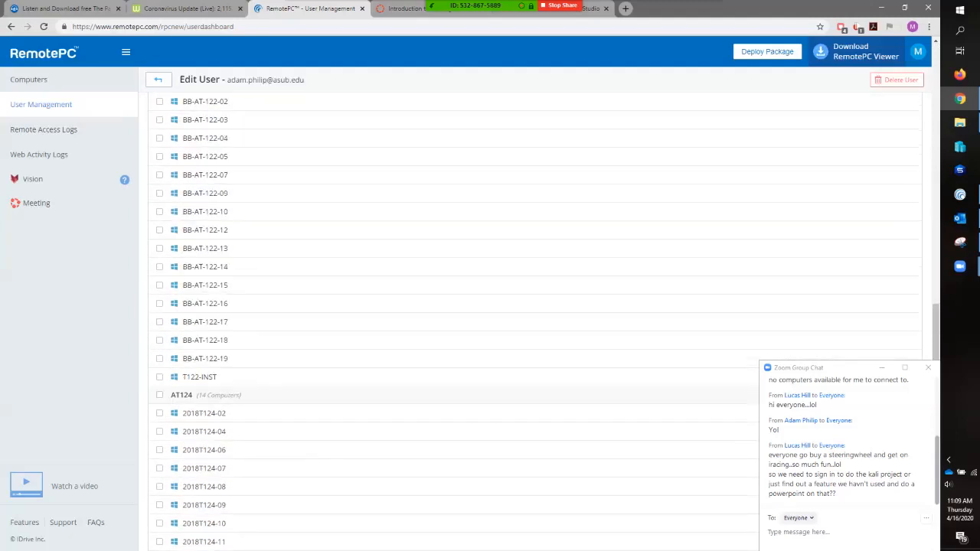
scroll(536, 322, "up", 1)
scroll(536, 322, "up", 5)
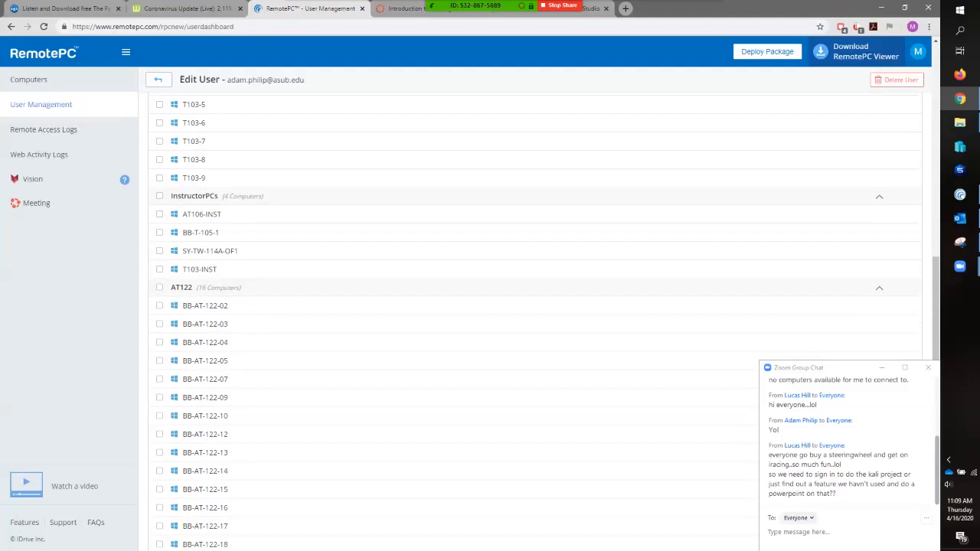
left_click(160, 205)
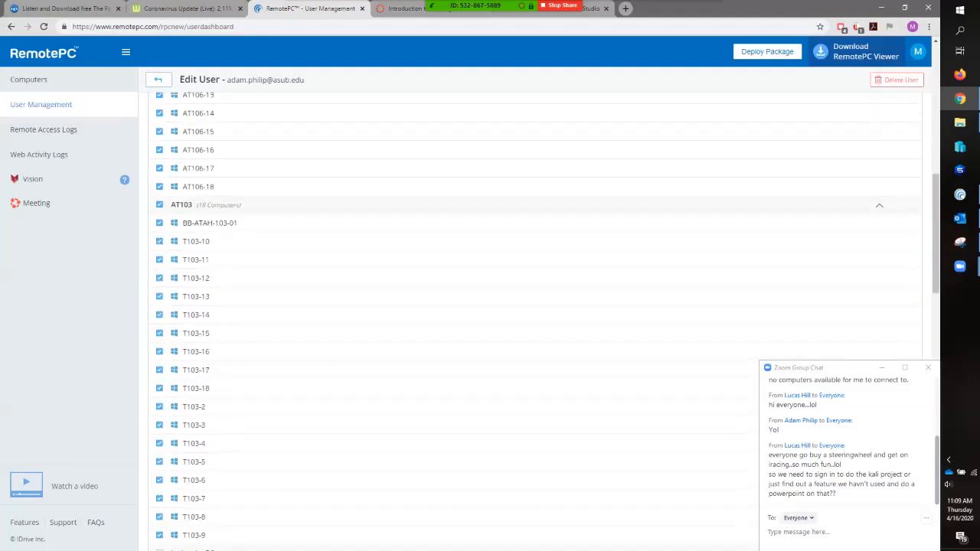
scroll(537, 321, "down", 10)
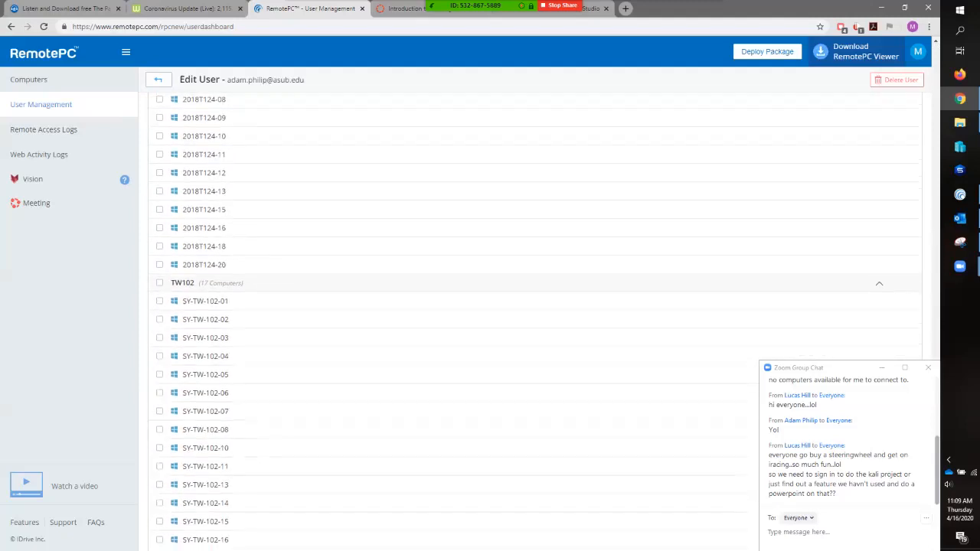
scroll(536, 322, "down", 2)
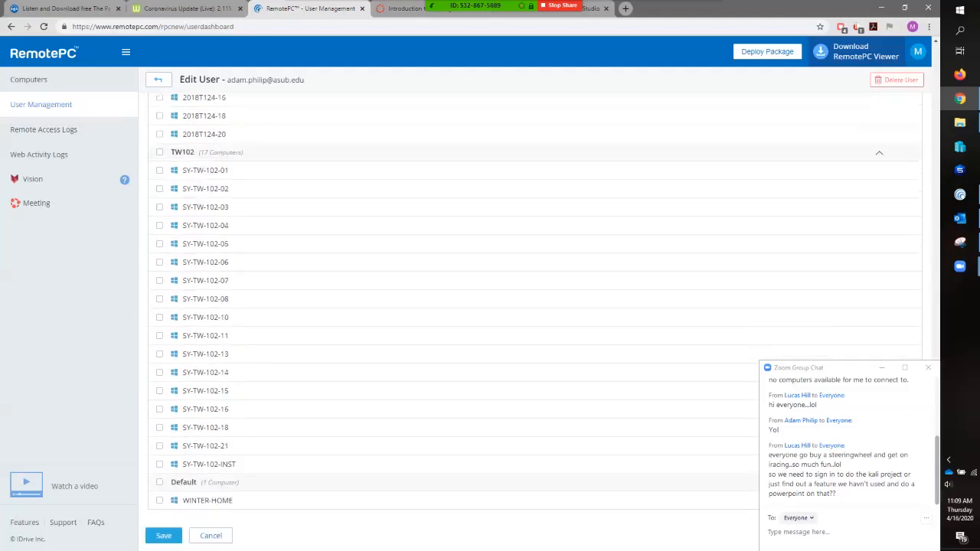
left_click(163, 536)
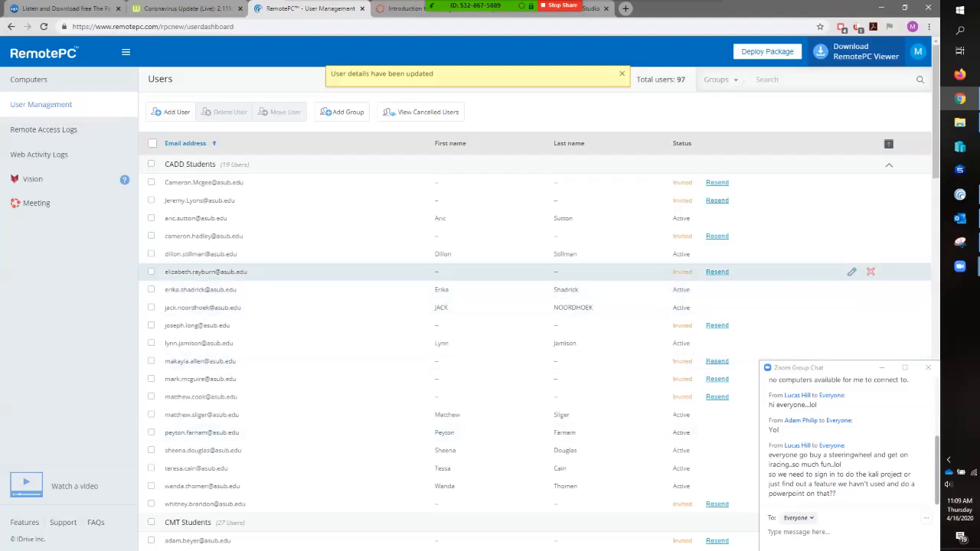
- Collapse the CADD and CMT student groups, and place the Zoom participants list above the meeting chat
left_click(889, 164)
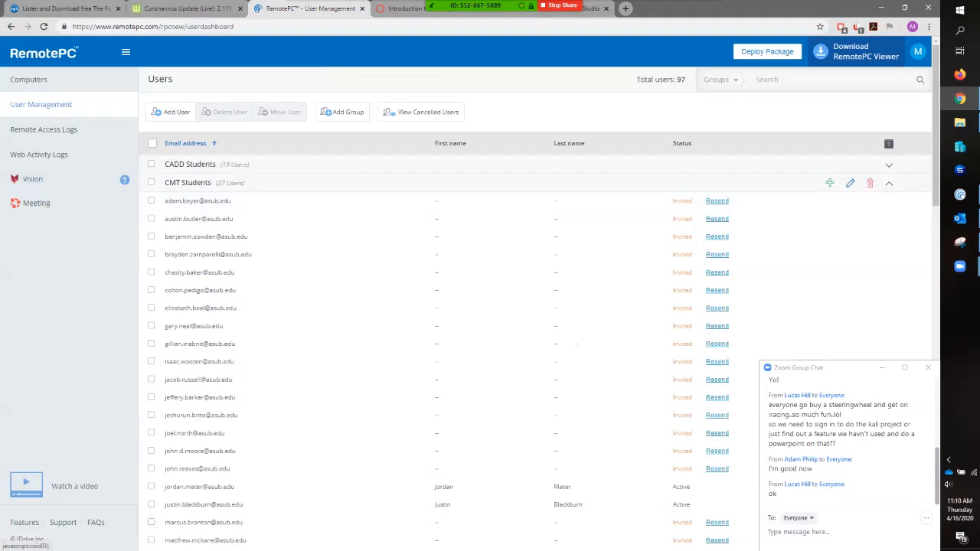
left_click(889, 184)
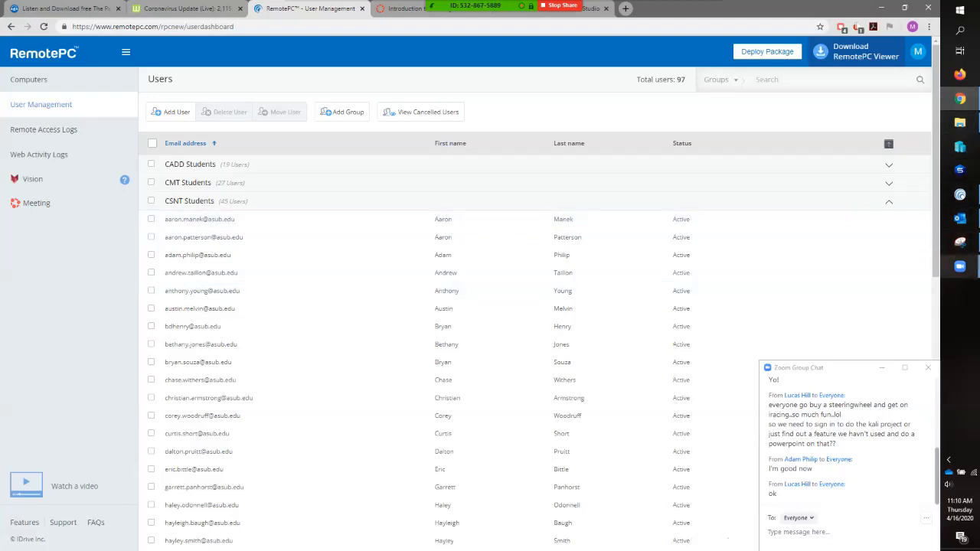
mouse_move(961, 267)
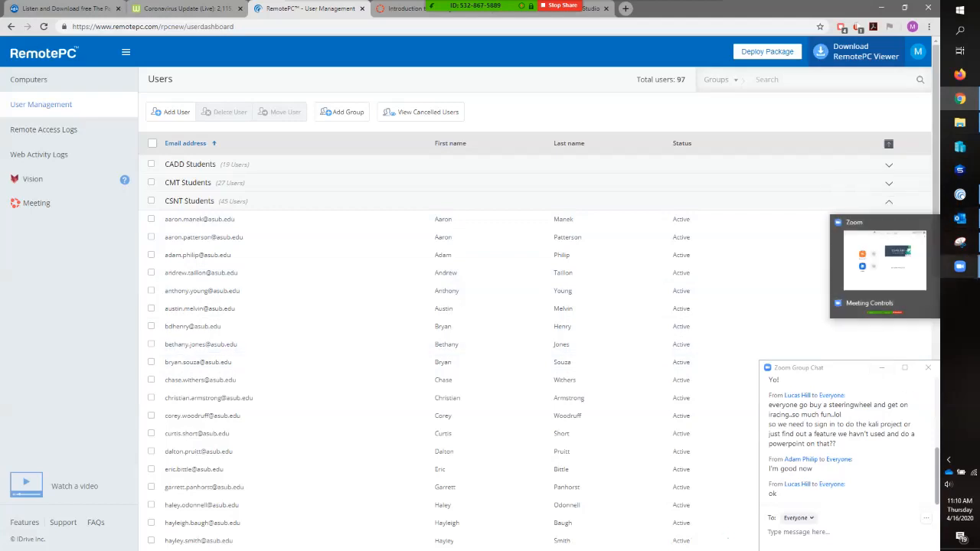
left_click(960, 266)
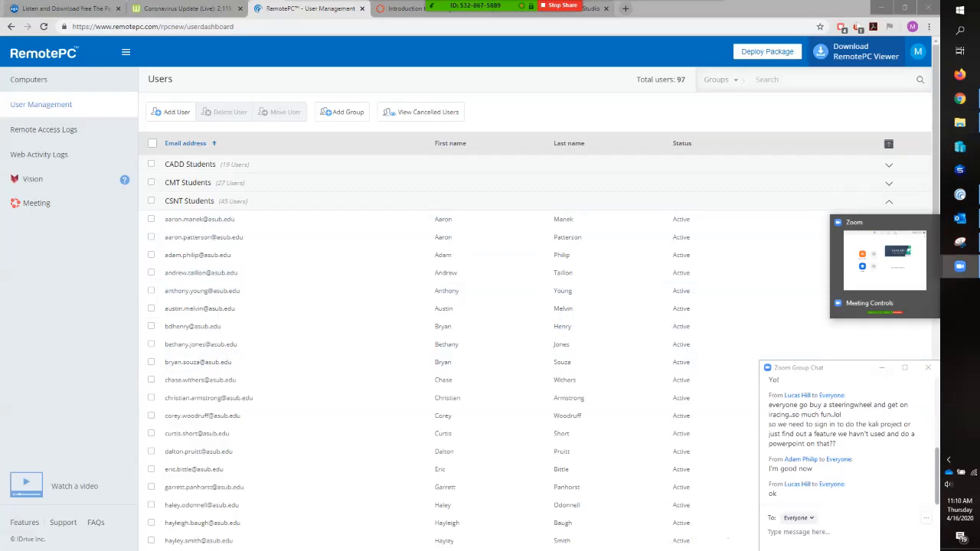
mouse_move(841, 374)
left_mouse_down()
mouse_move(837, 161)
mouse_move(821, 361)
mouse_move(837, 428)
mouse_move(841, 367)
left_mouse_up()
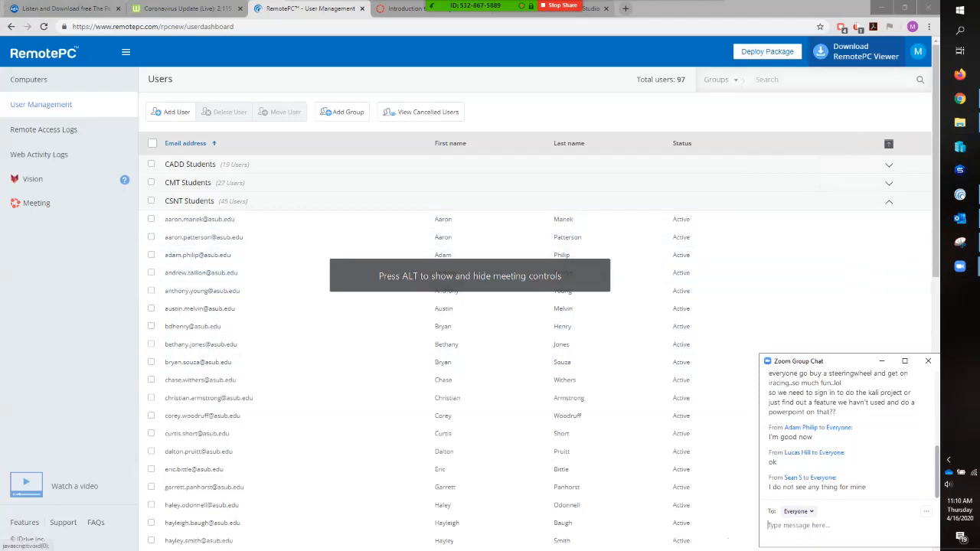
left_click(468, 13)
left_click_drag(523, 161, 807, 1)
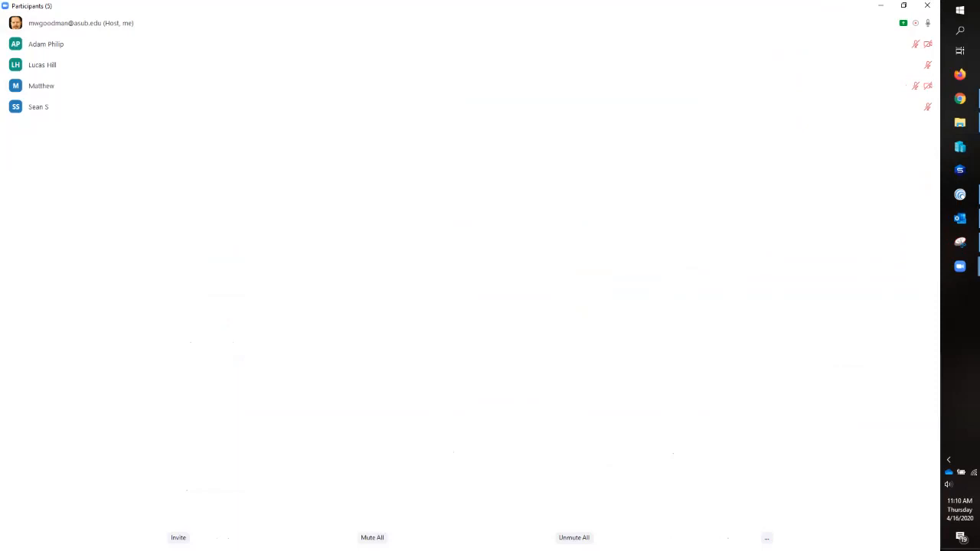
left_click(904, 6)
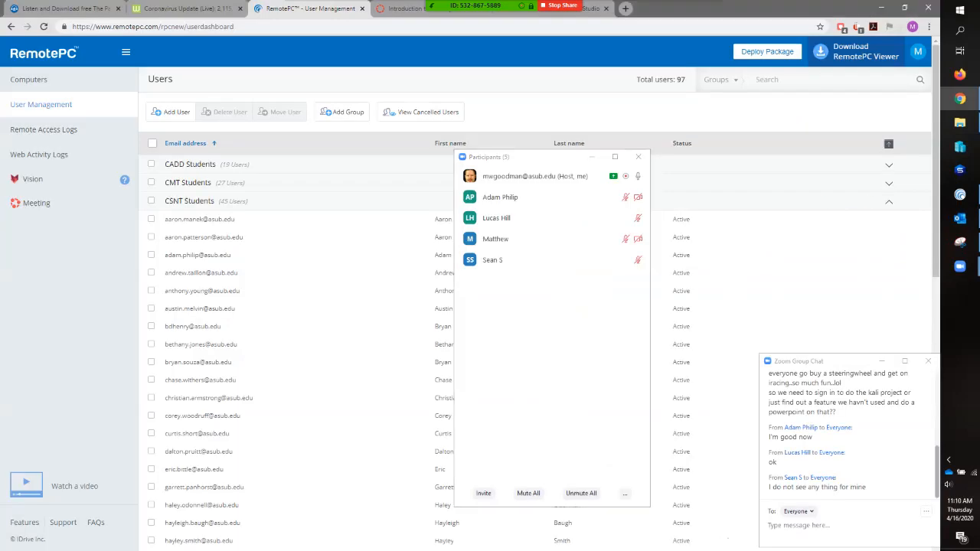
left_click_drag(533, 160, 822, 28)
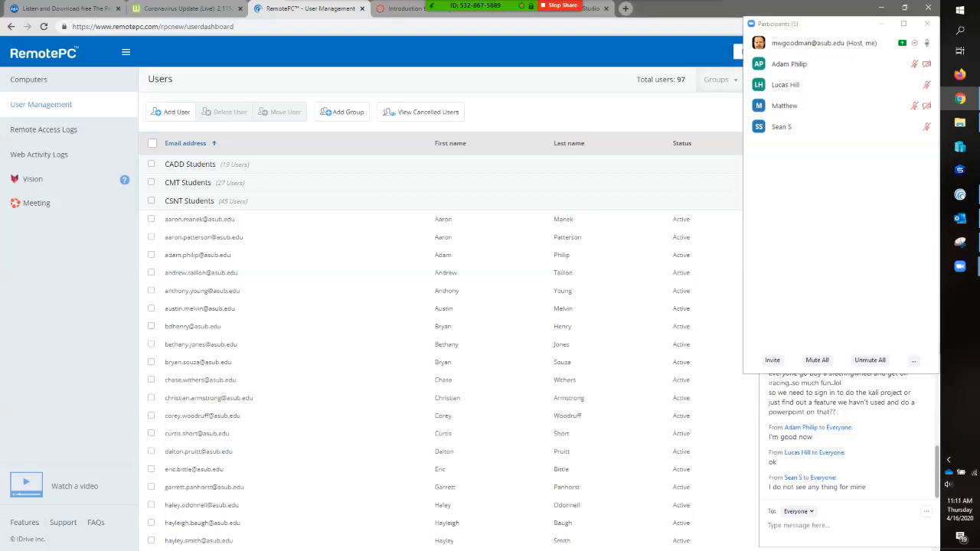
- Open the sixth-from-last user in CSNT Students for editing, examine the permitted computers, and return to the user list without saving
scroll(203, 307, "down", 7)
scroll(203, 345, "down", 2)
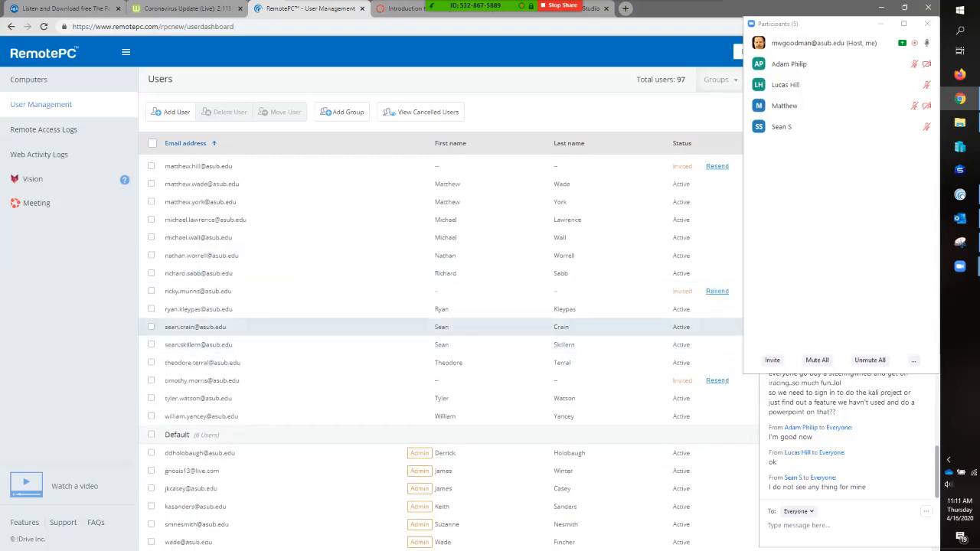
left_click(151, 327)
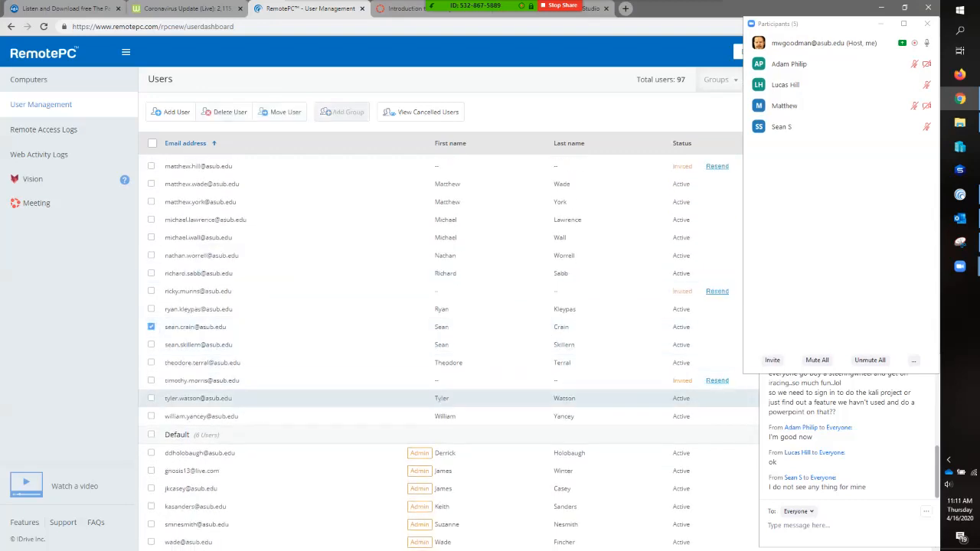
left_click(904, 23)
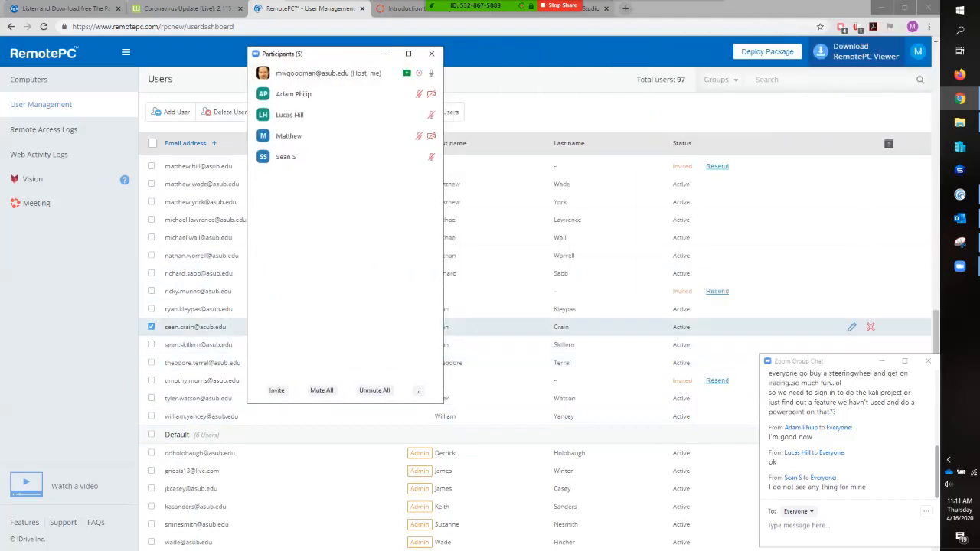
left_click(852, 327)
left_click(159, 418)
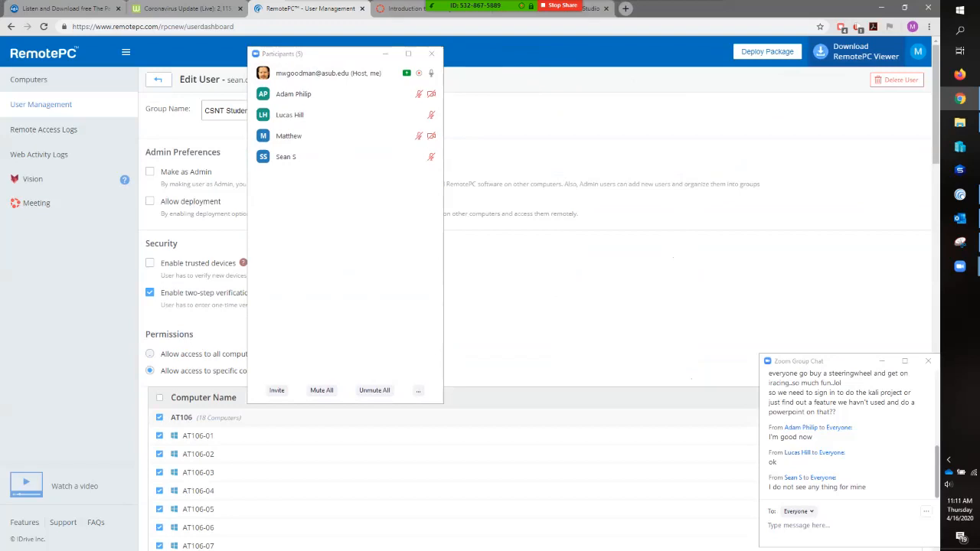
scroll(536, 306, "down", 1)
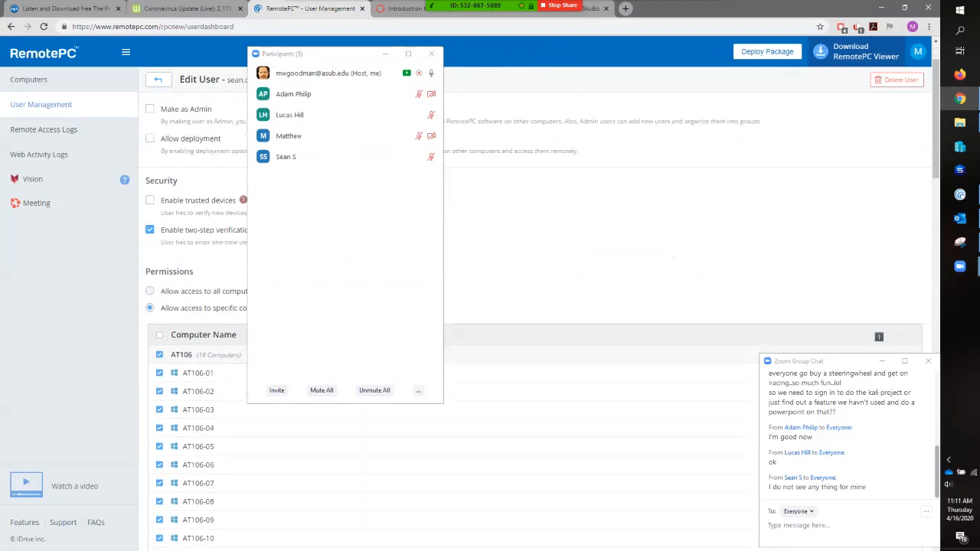
scroll(536, 307, "down", 2)
scroll(536, 306, "up", 3)
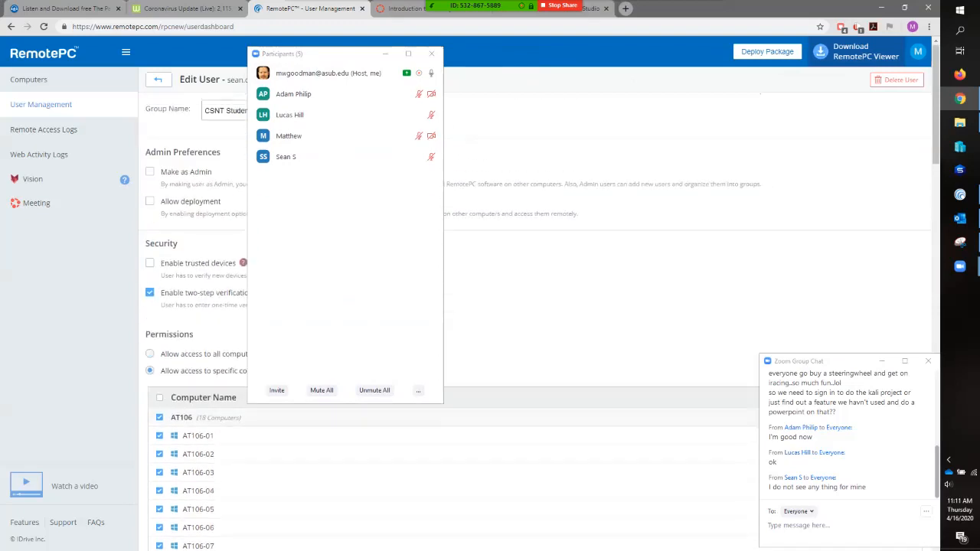
left_click_drag(335, 56, 702, 52)
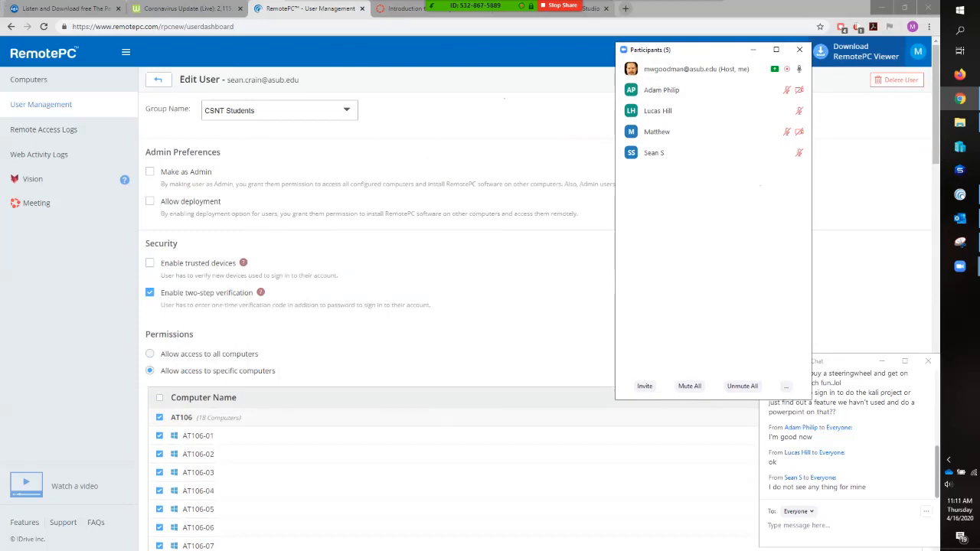
scroll(459, 322, "down", 11)
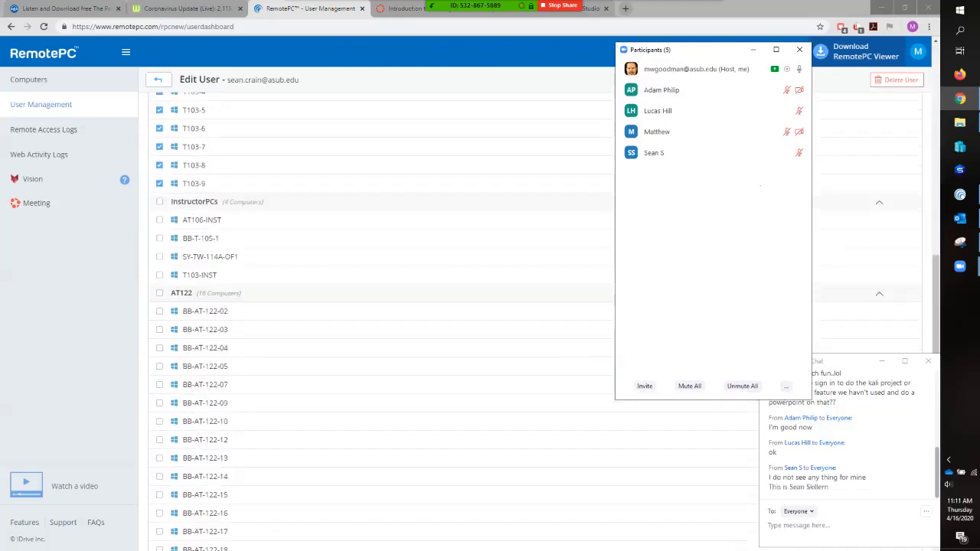
scroll(383, 322, "up", 12)
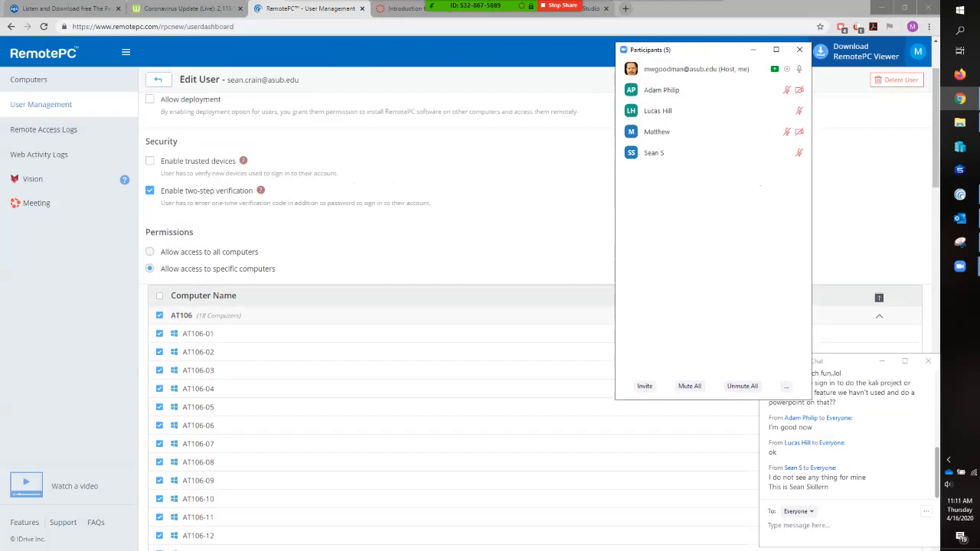
left_click(158, 79)
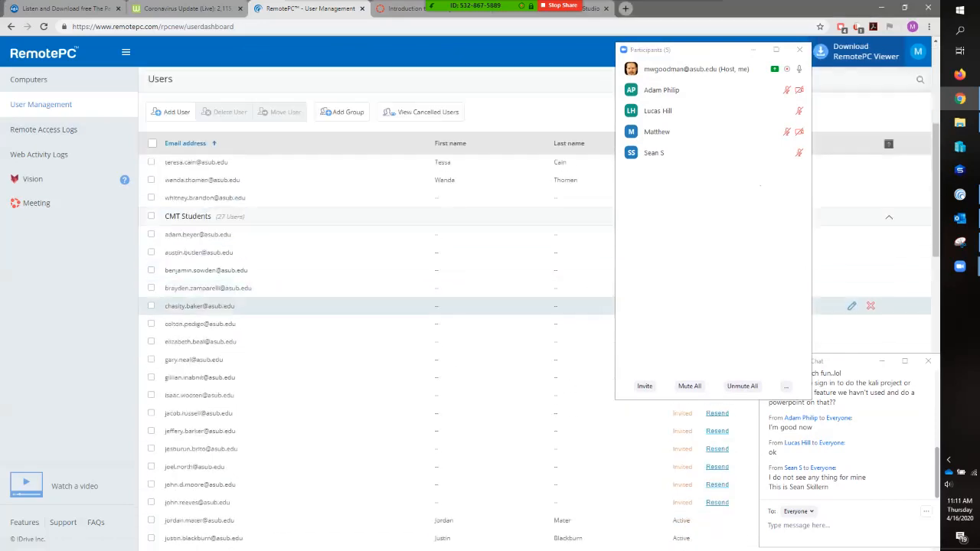
- Open the fifth-from-last user in CSNT Students for editing, permit all AT106 and AT103 computers, and save the account
scroll(383, 345, "down", 10)
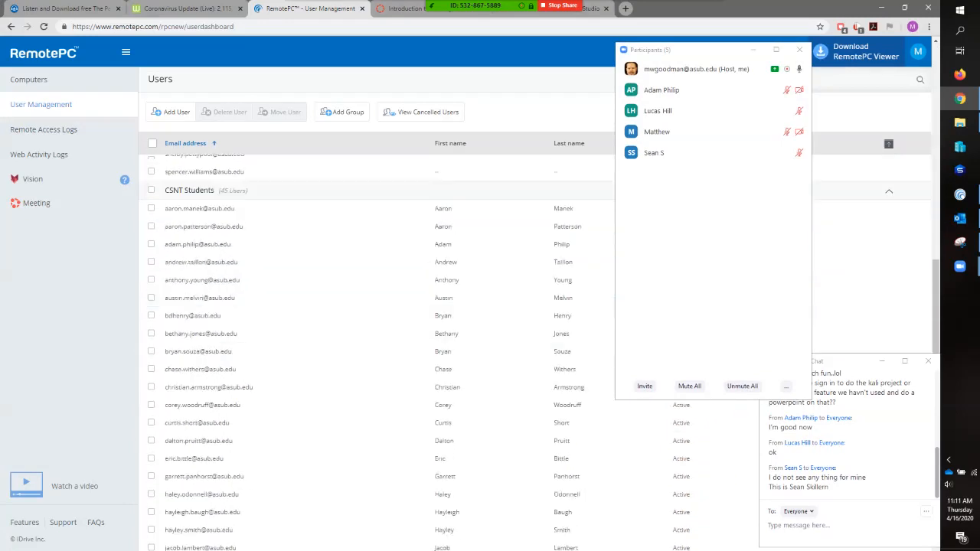
scroll(383, 253, "down", 5)
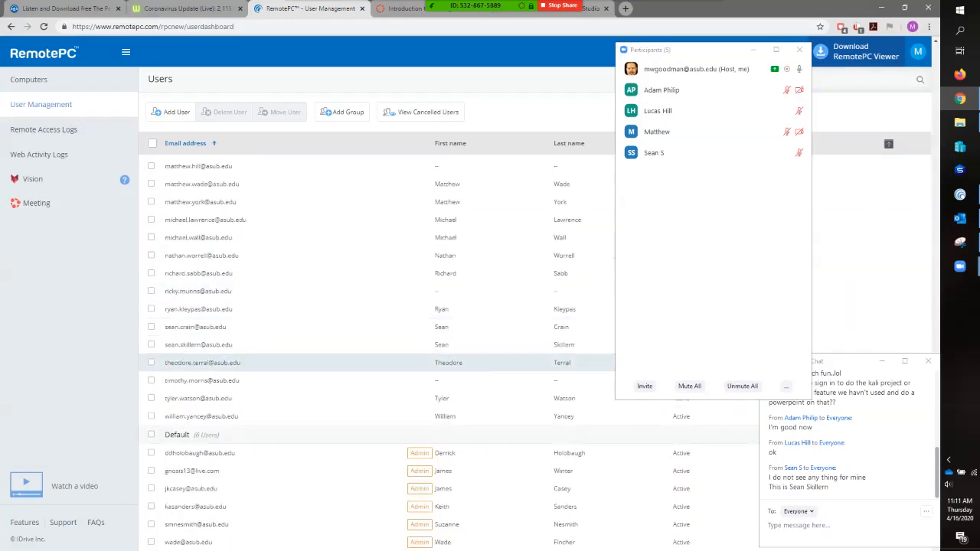
left_click(151, 345)
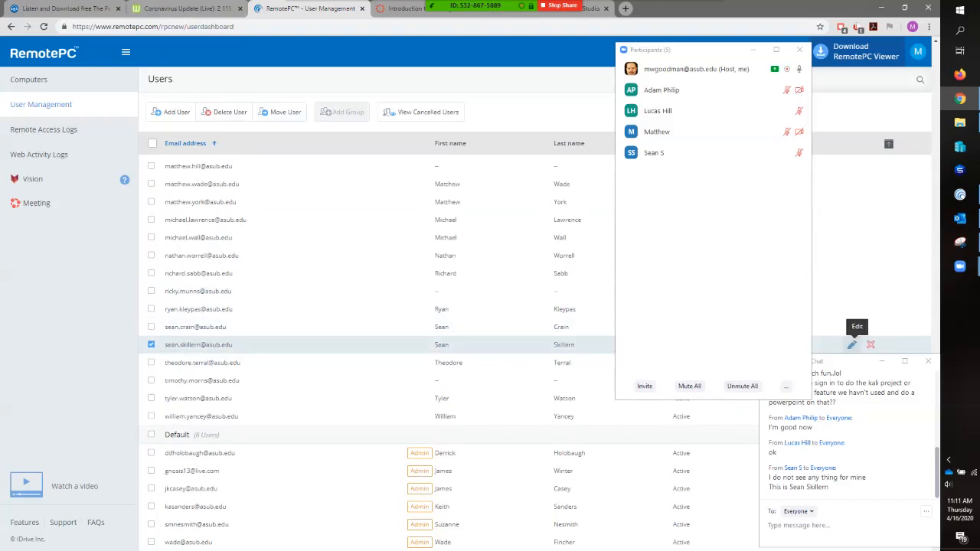
left_click(852, 344)
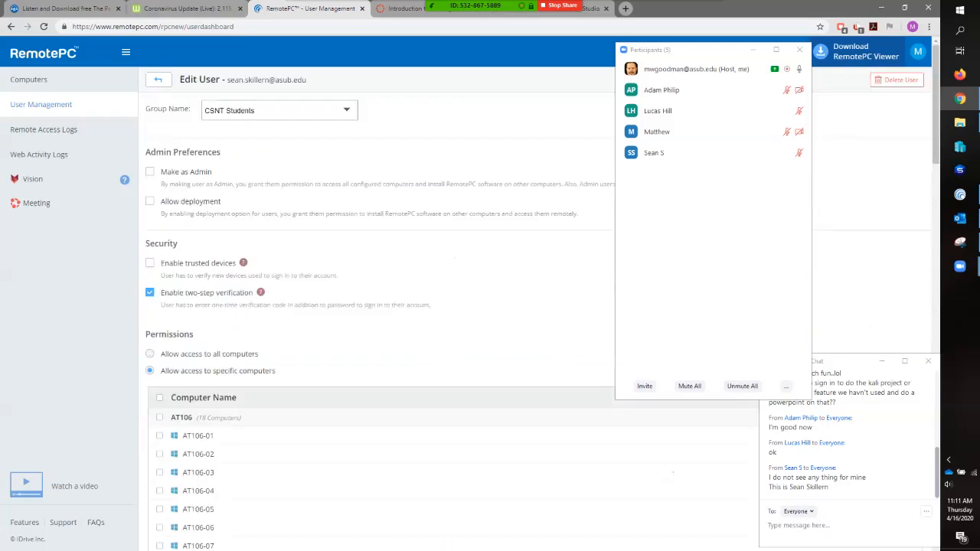
scroll(460, 344, "down", 2)
left_click(159, 264)
scroll(159, 265, "down", 4)
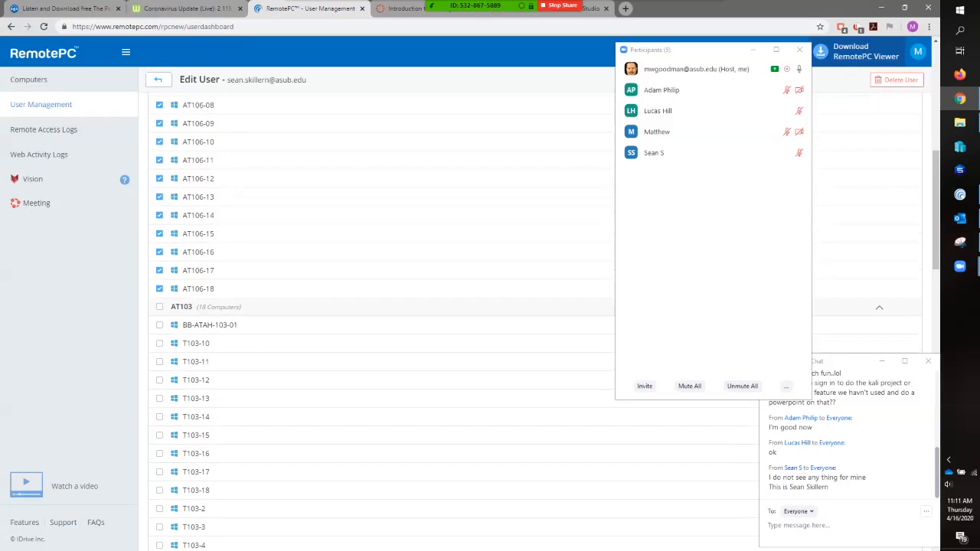
left_click(159, 307)
scroll(459, 322, "down", 15)
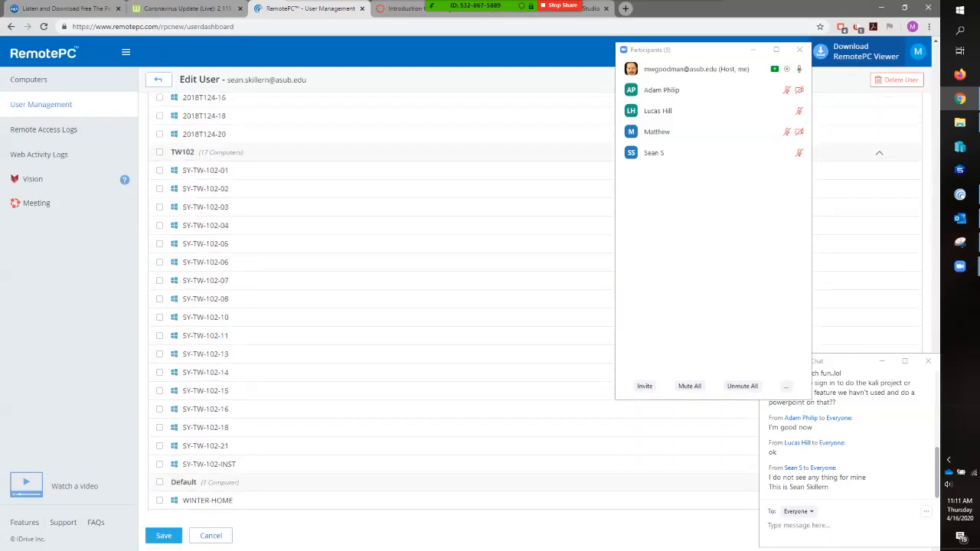
left_click(164, 535)
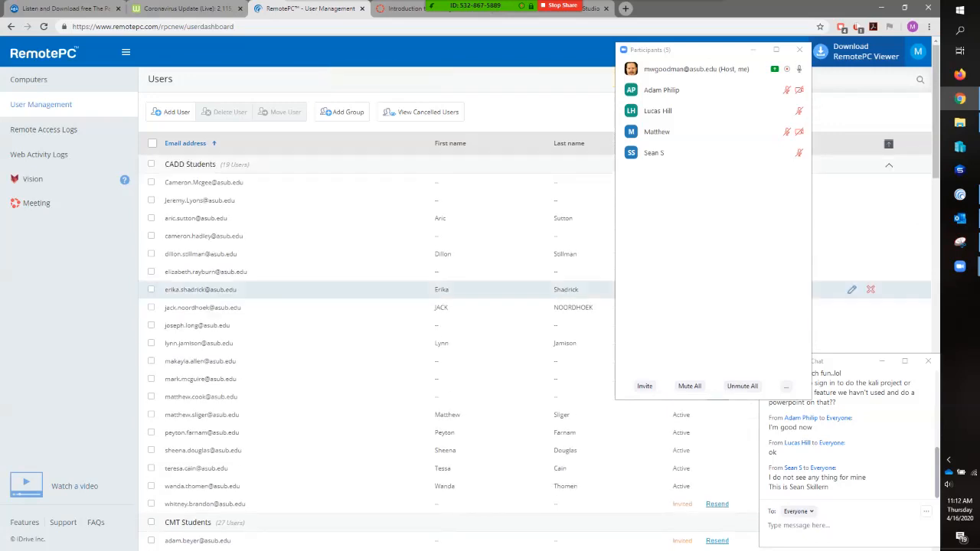
- Move the participants window clear of the user table, and switch the Zoom share to the RemotePC User Management Chrome window
left_click_drag(690, 53, 817, 13)
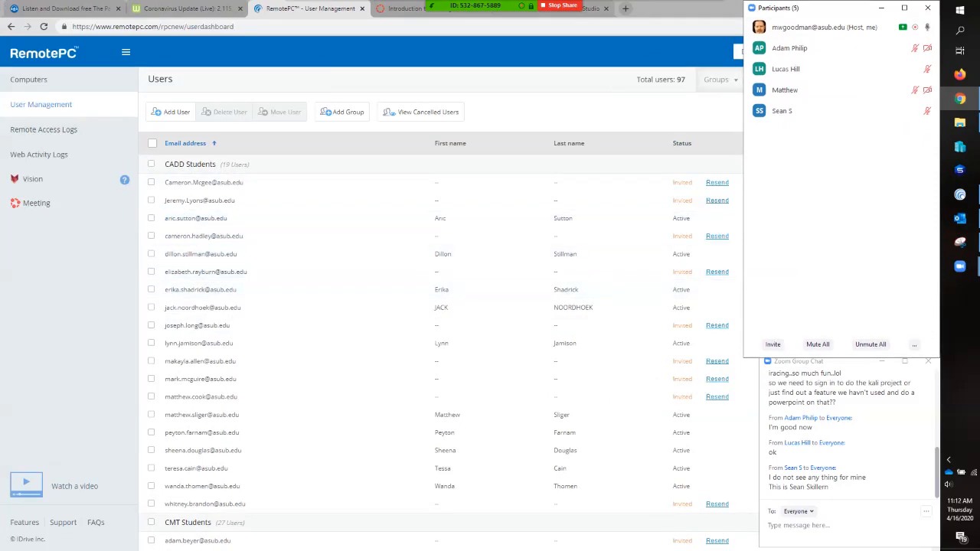
scroll(440, 337, "down", 2)
scroll(441, 337, "up", 2)
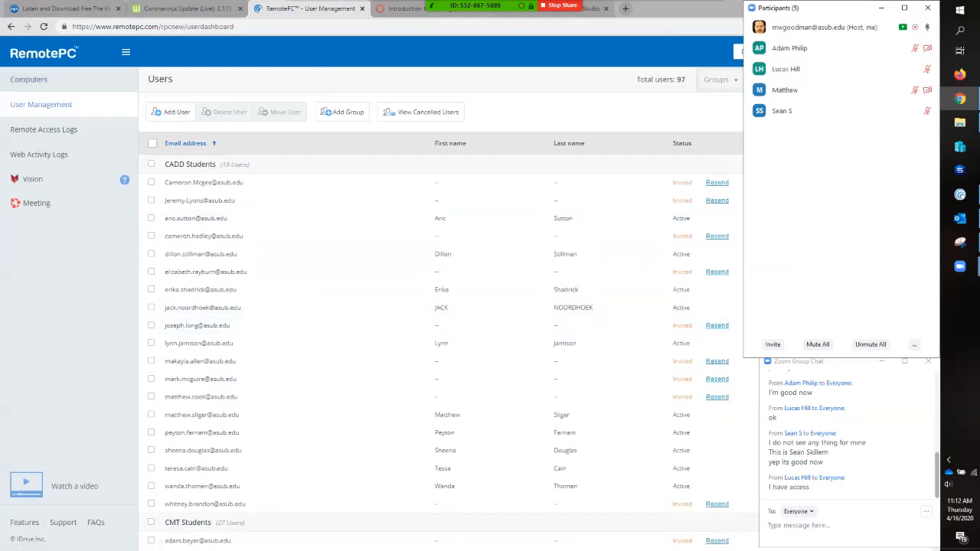
left_click(390, 10)
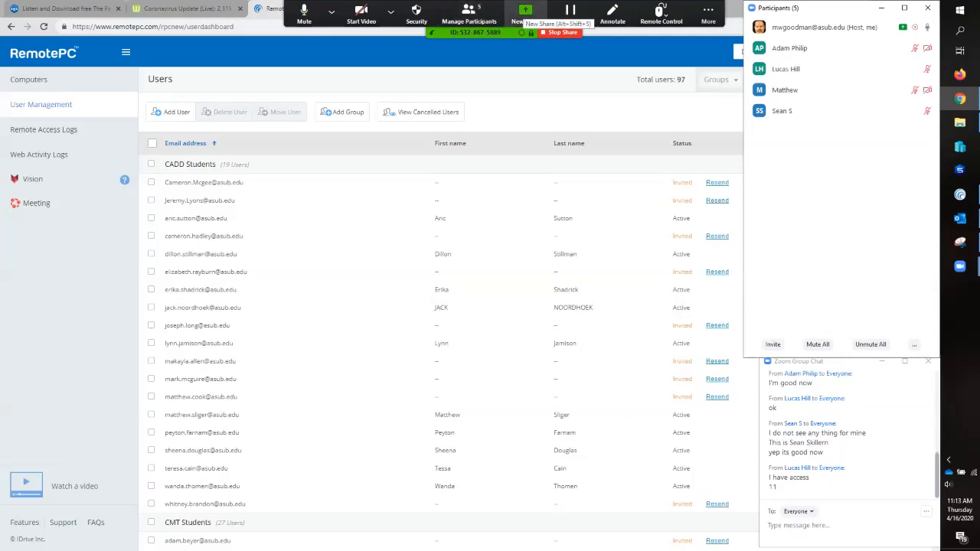
left_click(525, 10)
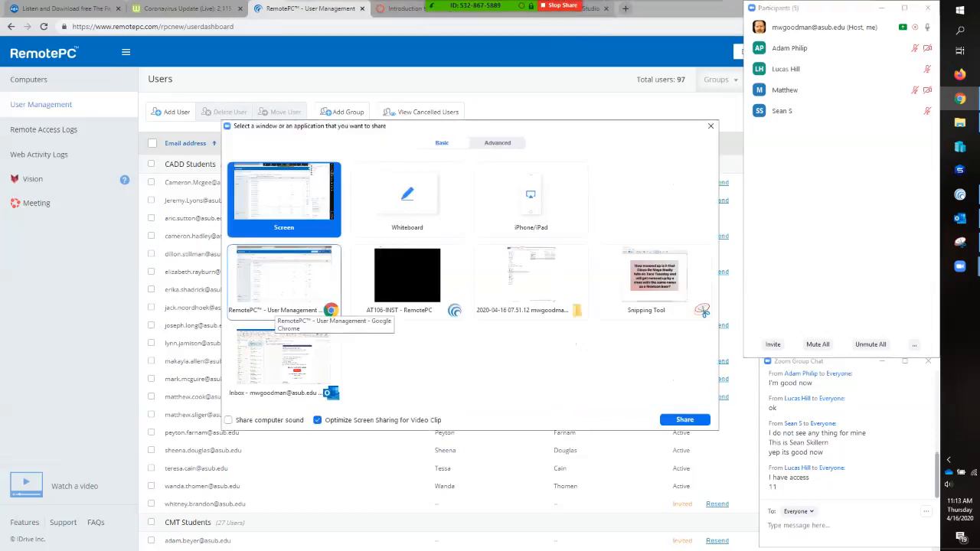
left_click(279, 302)
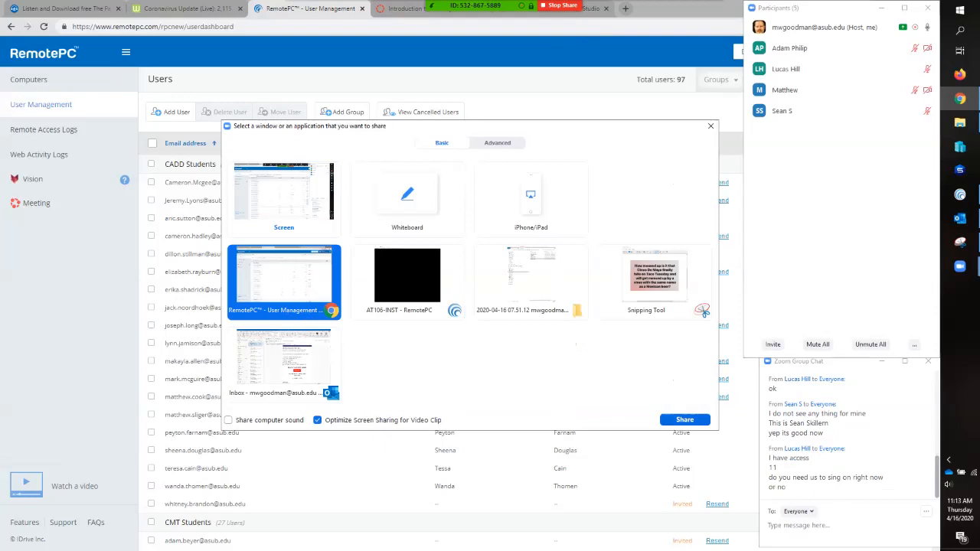
left_click(685, 420)
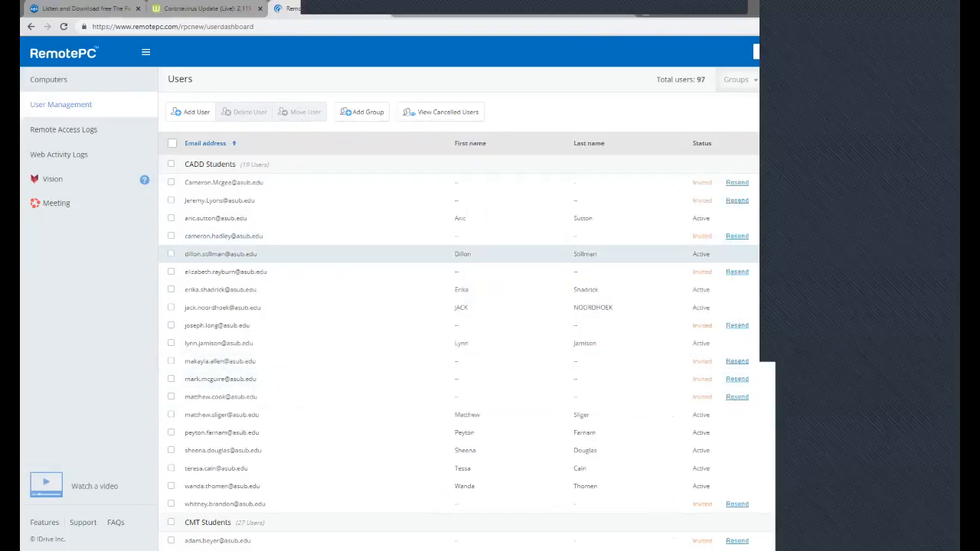
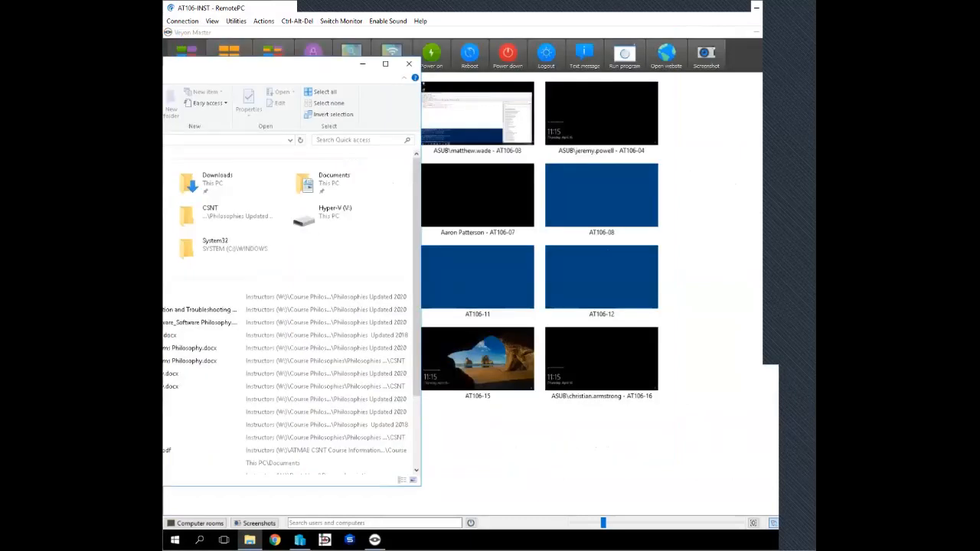
- Move the remote File Explorer window onto the monitor that shows Hyper-V Manager
left_click_drag(330, 64, 165, 70)
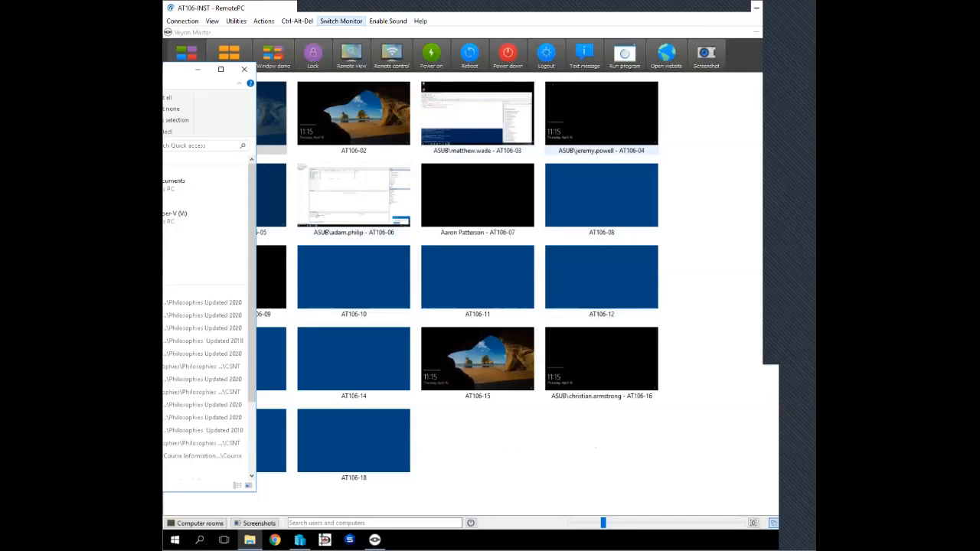
left_click(341, 21)
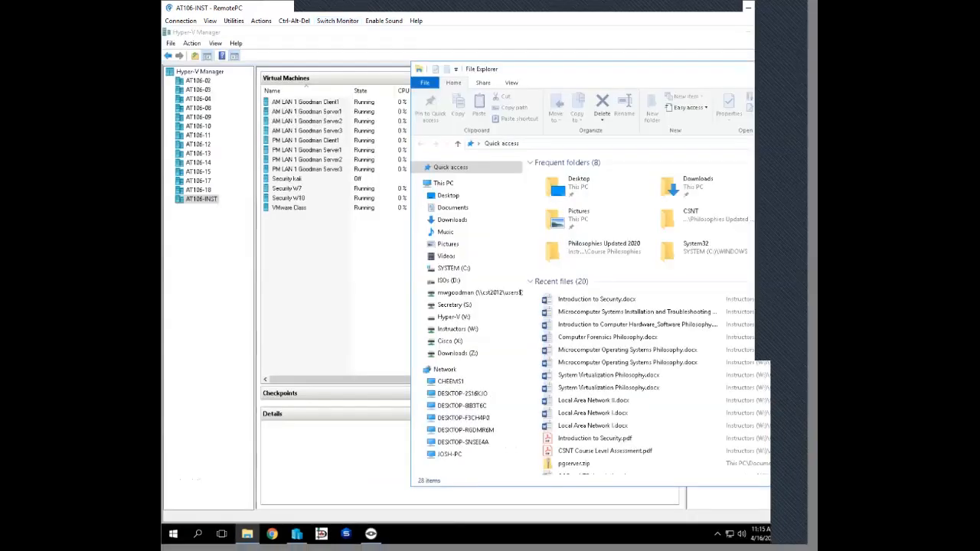
left_click_drag(566, 69, 395, 59)
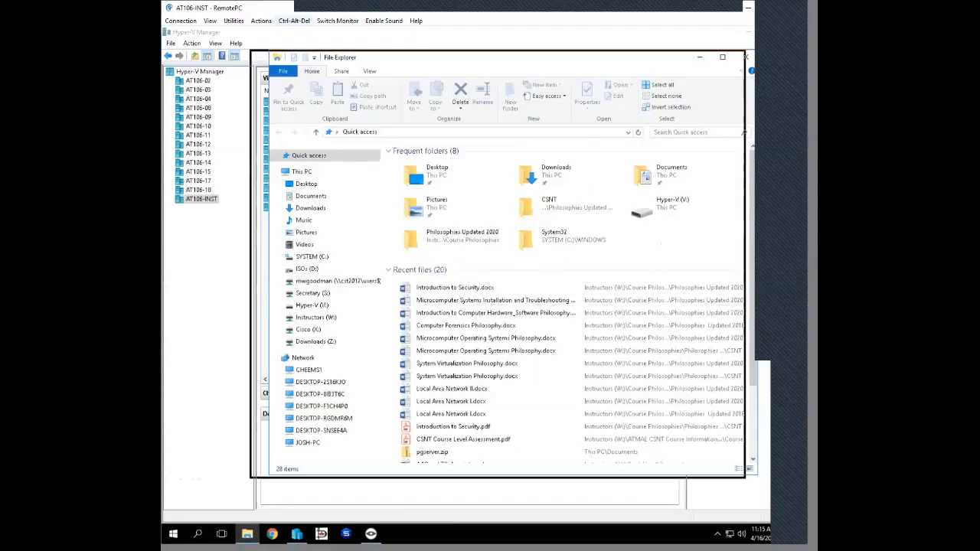
- Look at computer AT106-11 in Veyon Master on the other monitor, and return to the Hyper-V Manager monitor
left_click(338, 21)
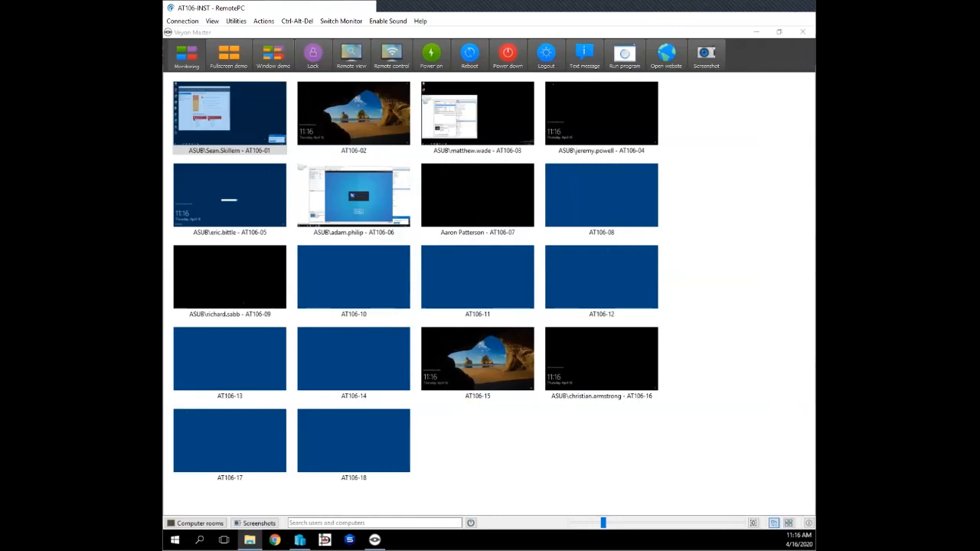
left_click(478, 280)
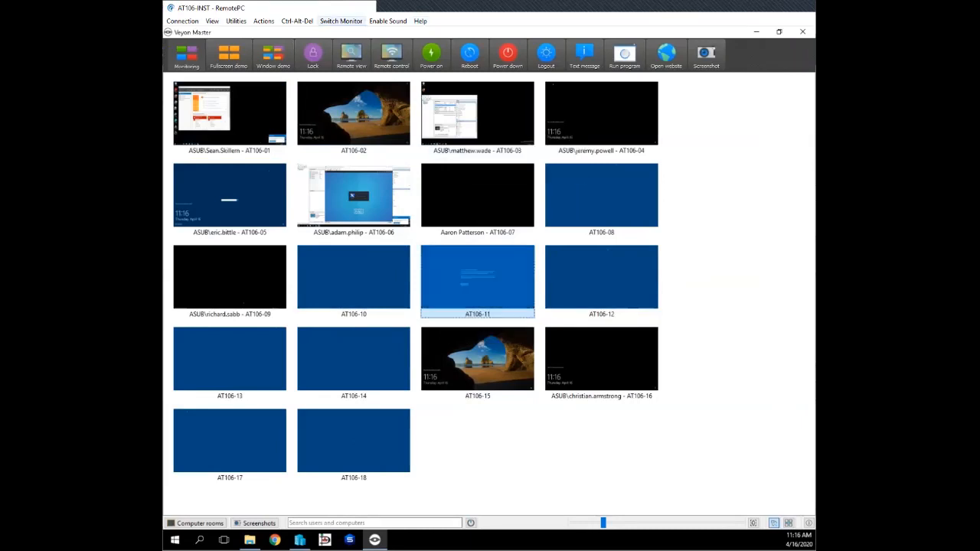
left_click(341, 21)
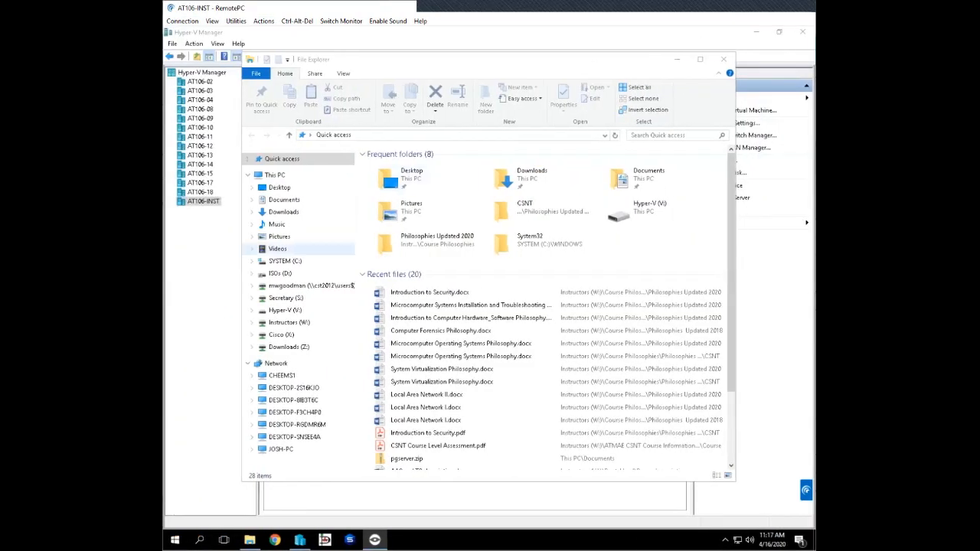
- Browse the SYSTEM (C:) drive, and go to the network location \\at106-inst
left_click(285, 262)
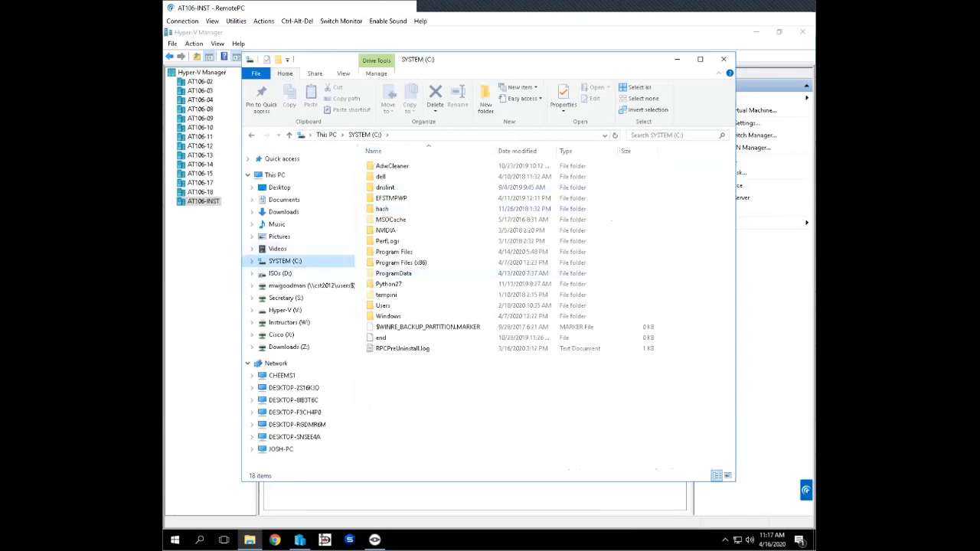
left_click(460, 135)
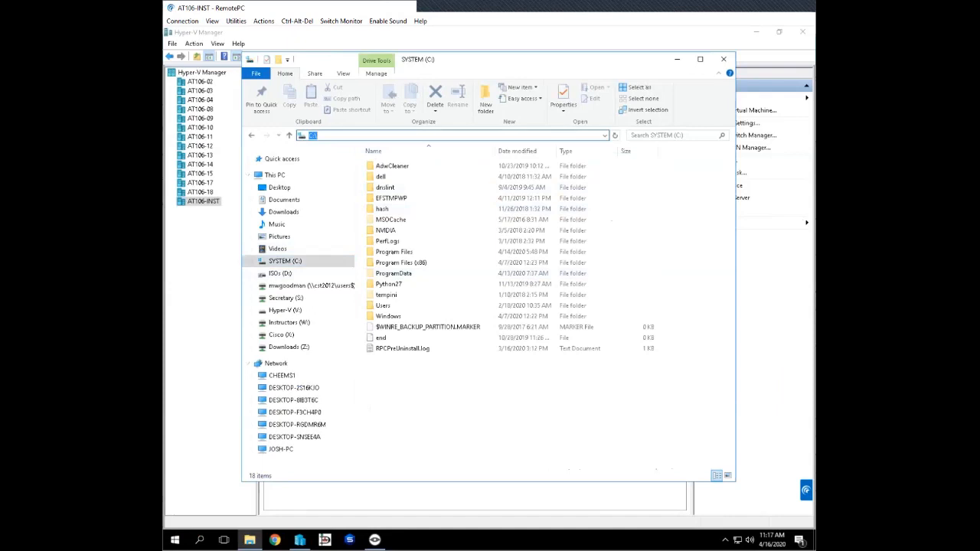
type("\\\\")
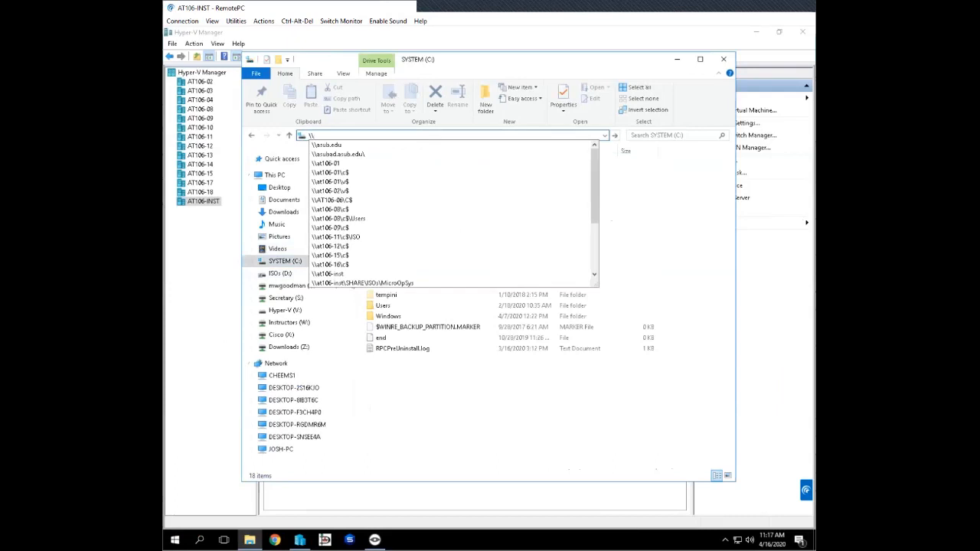
type("at")
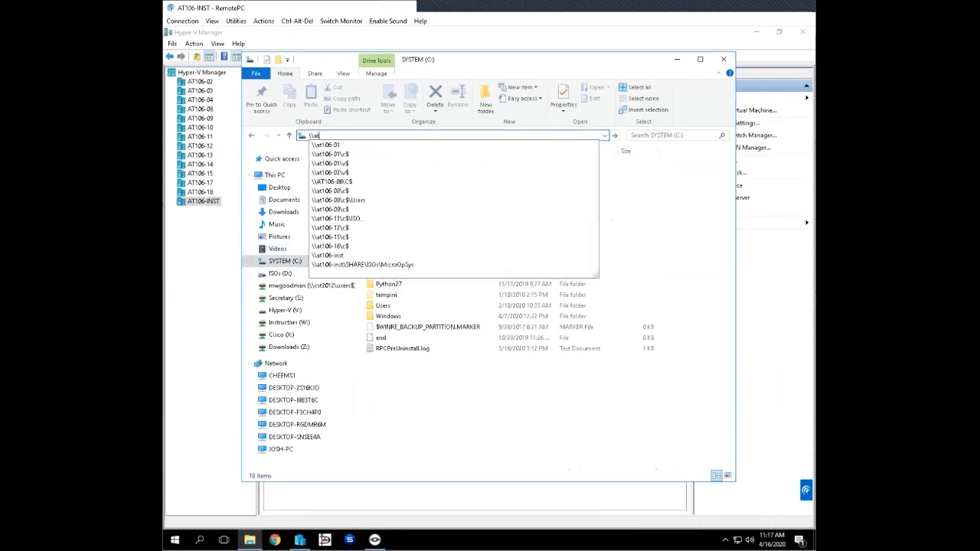
type("106-")
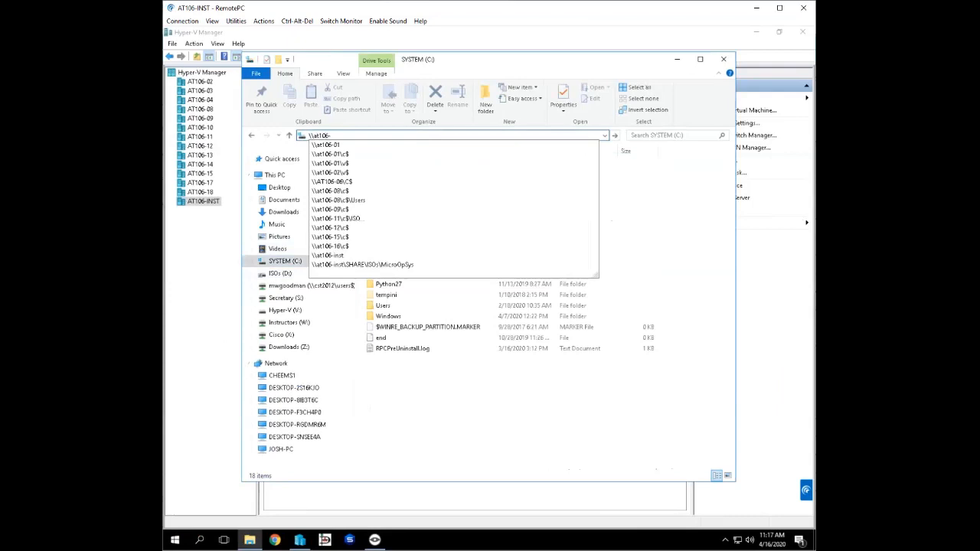
type("inst")
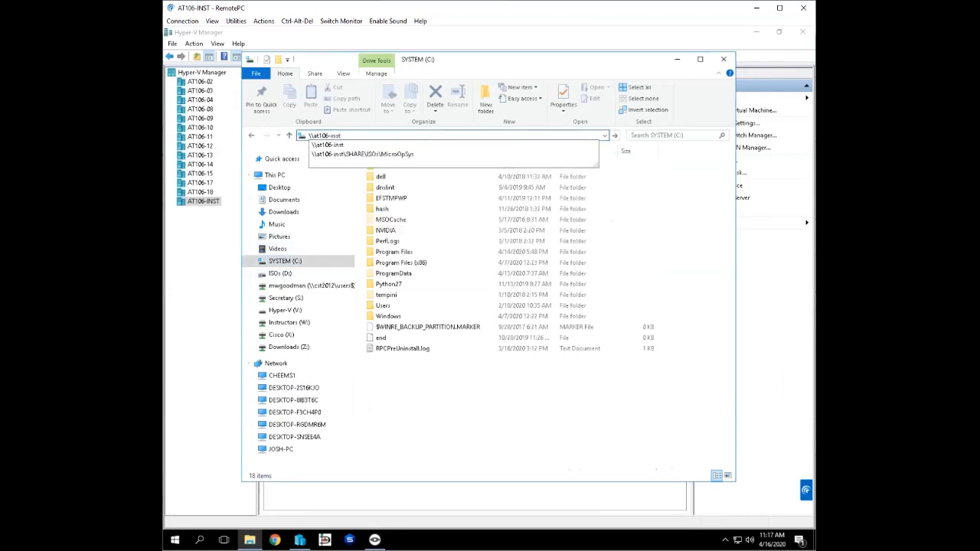
key("Return")
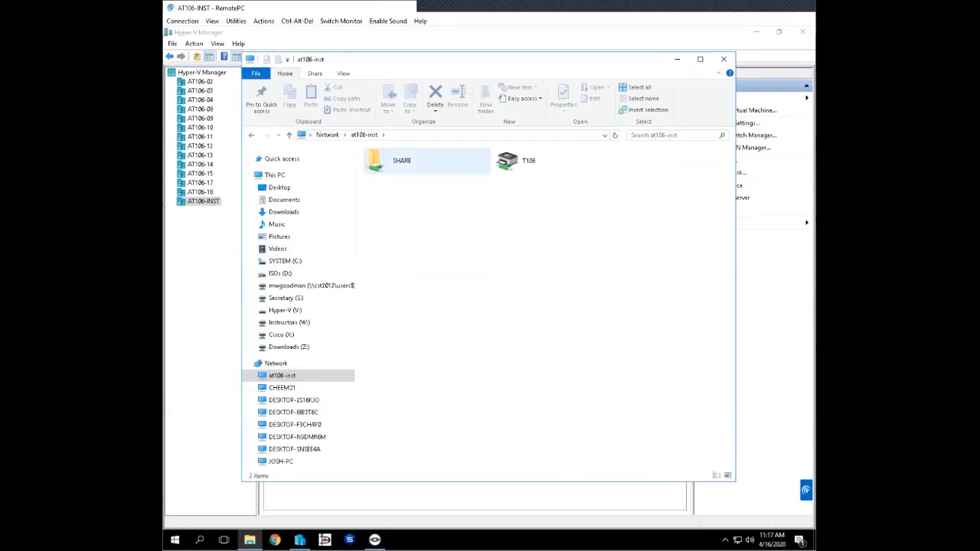
- Open the SHARE\ISOs\Security folder on at106-inst
double_click(426, 158)
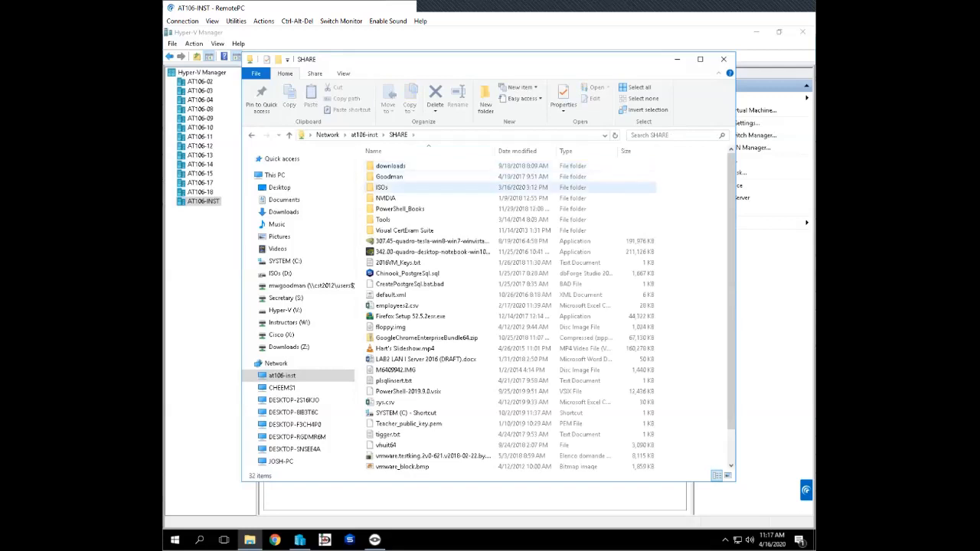
double_click(381, 187)
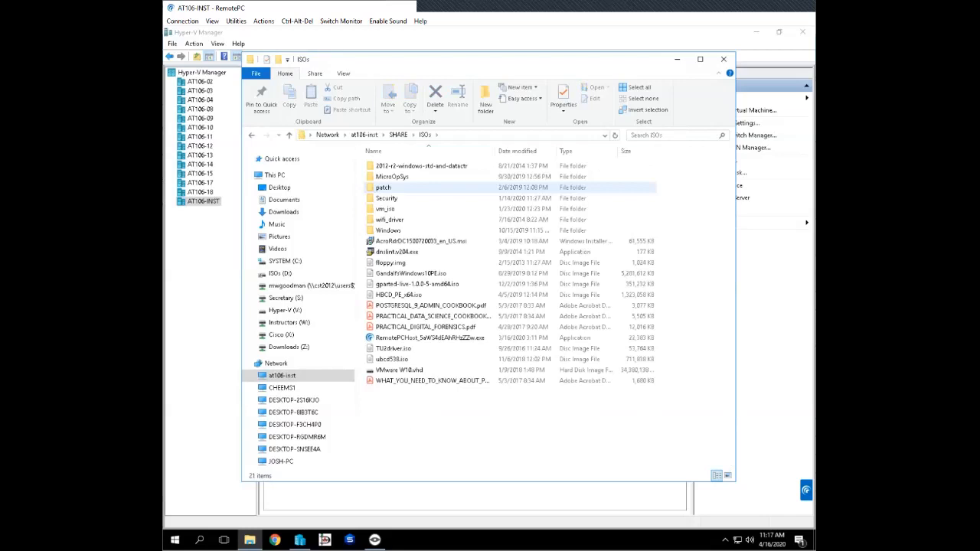
left_click(387, 199)
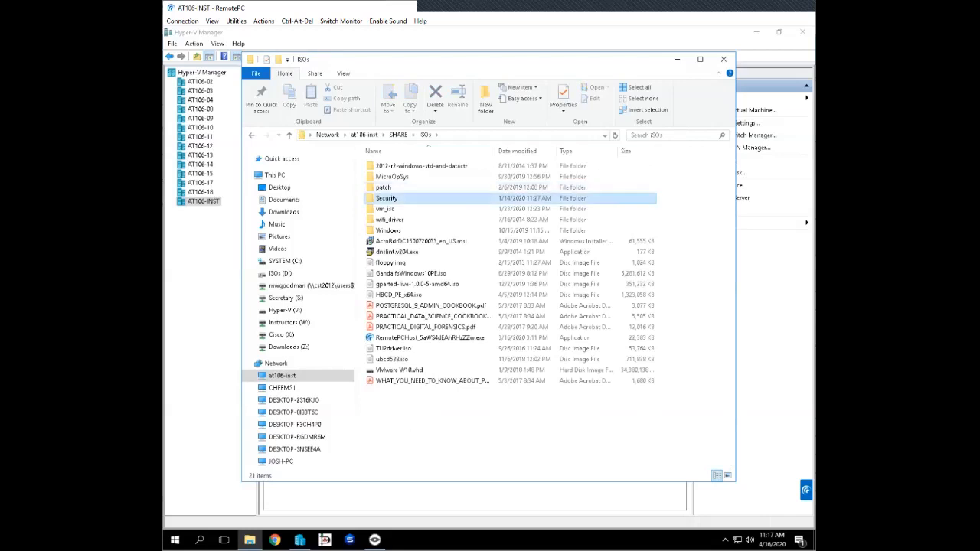
double_click(387, 198)
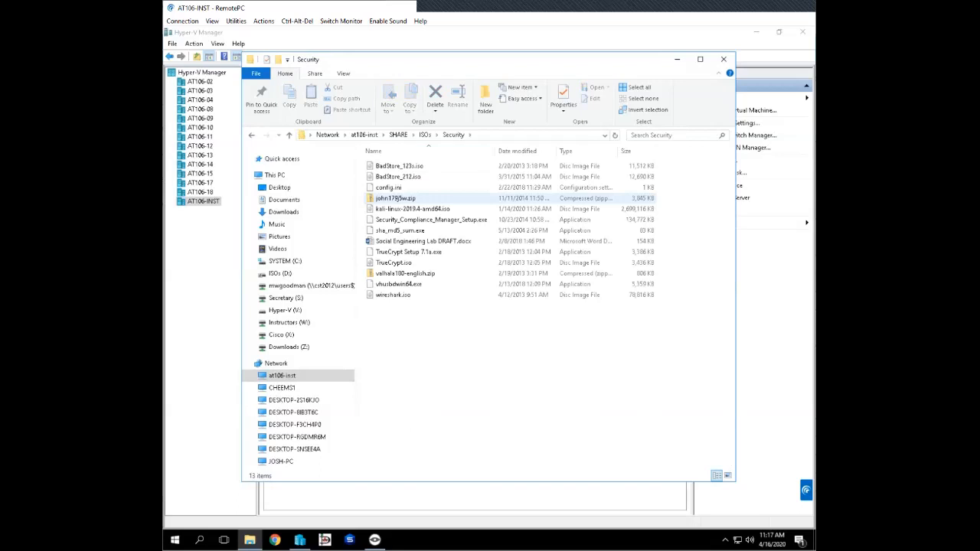
- Copy the Security folder's network path, and close File Explorer after selecting BadStore_212.iso
left_click(491, 135)
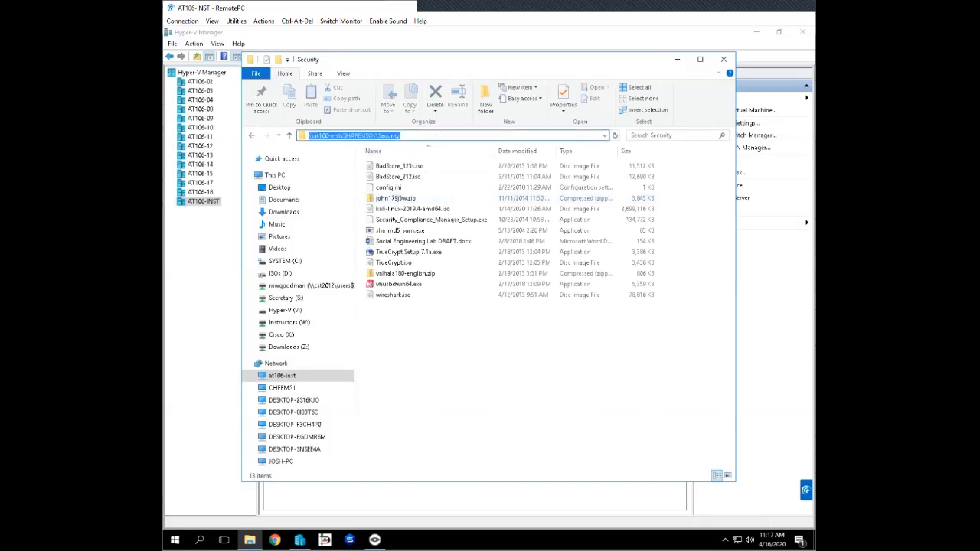
right_click(379, 136)
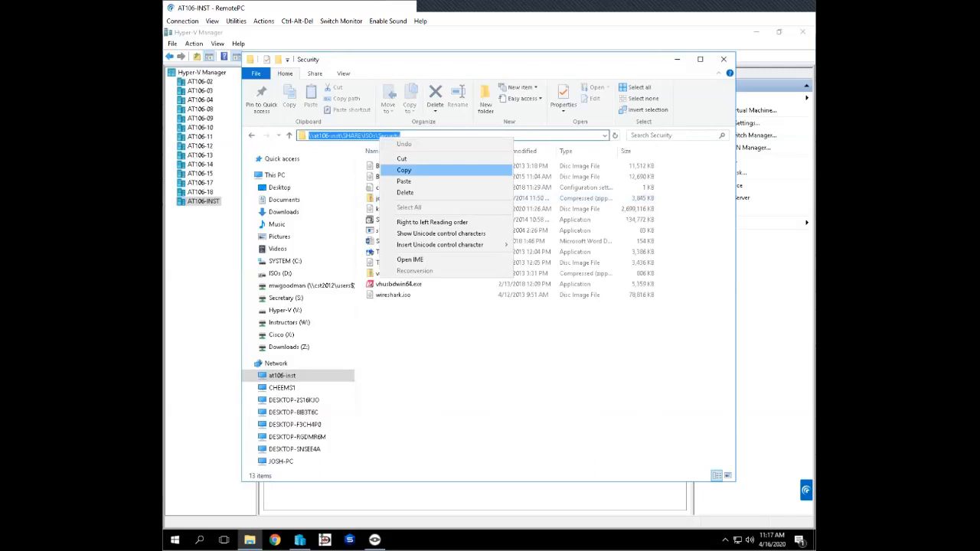
left_click(404, 170)
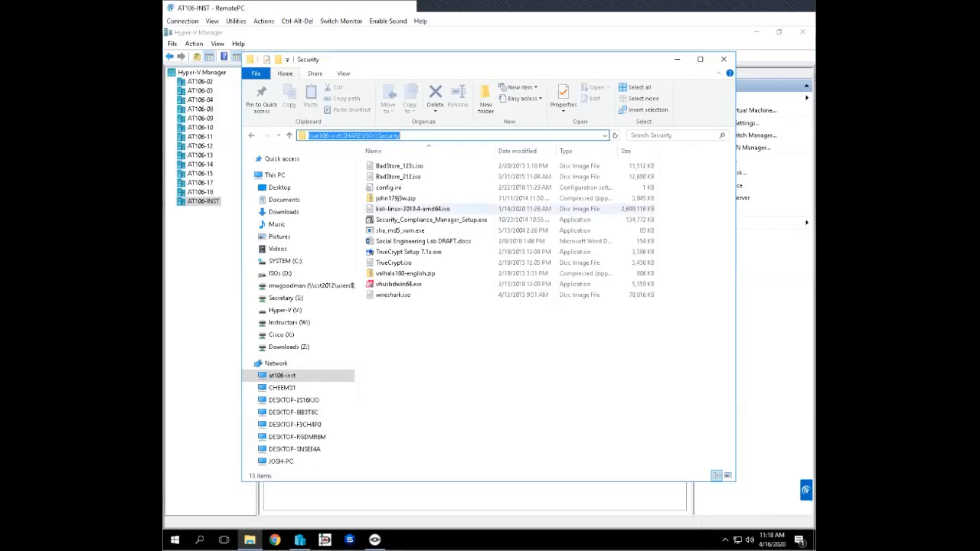
left_click(398, 177)
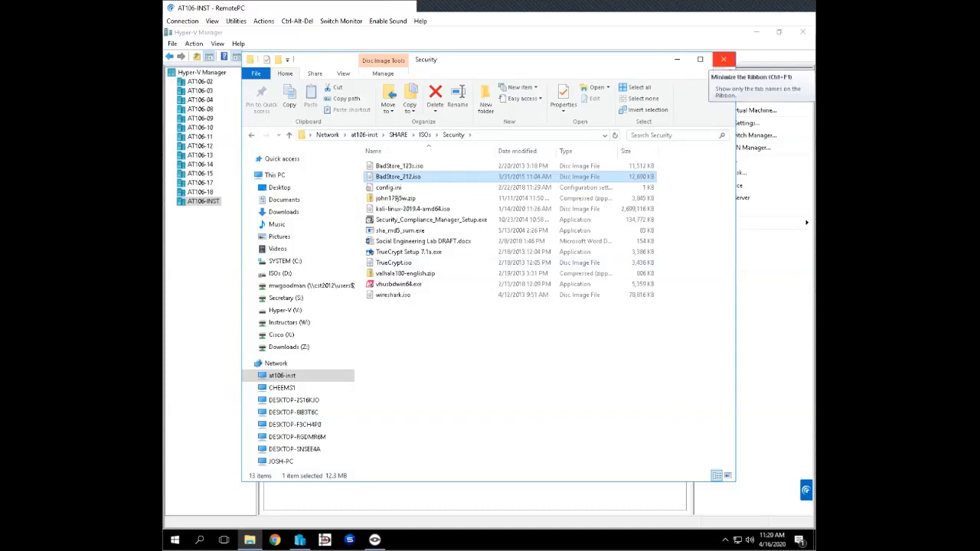
left_click(724, 59)
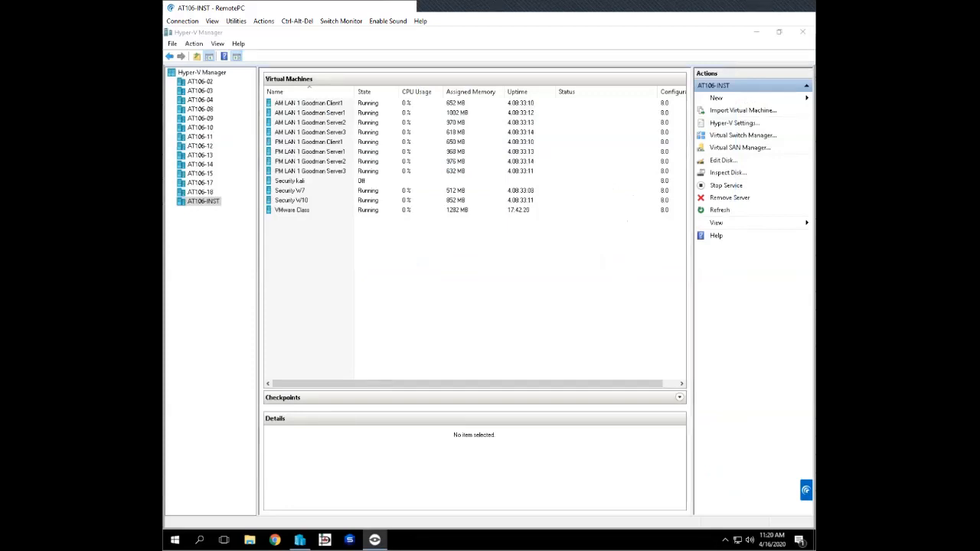
- Show where Hyper-V Manager connects to a server, and view the virtual machines on AT106-12
left_click(202, 73)
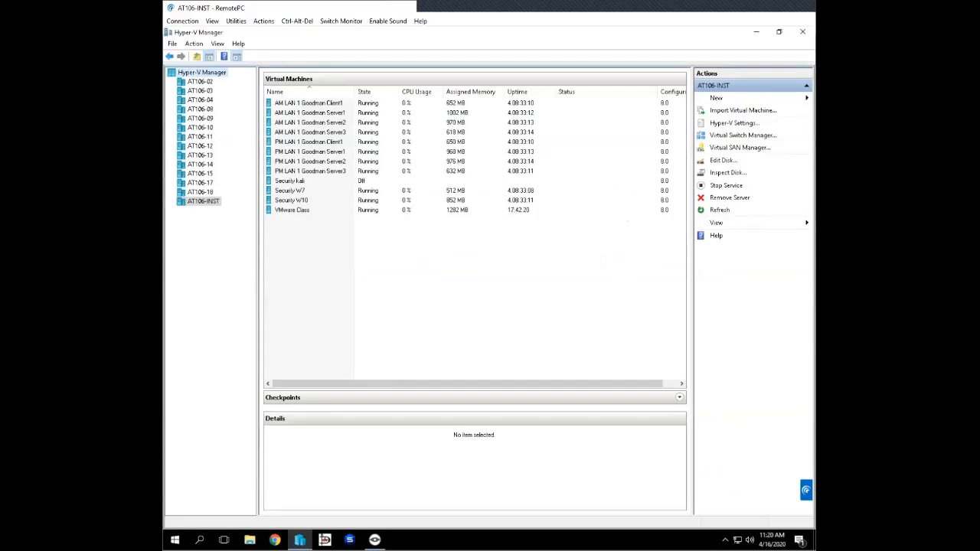
right_click(227, 74)
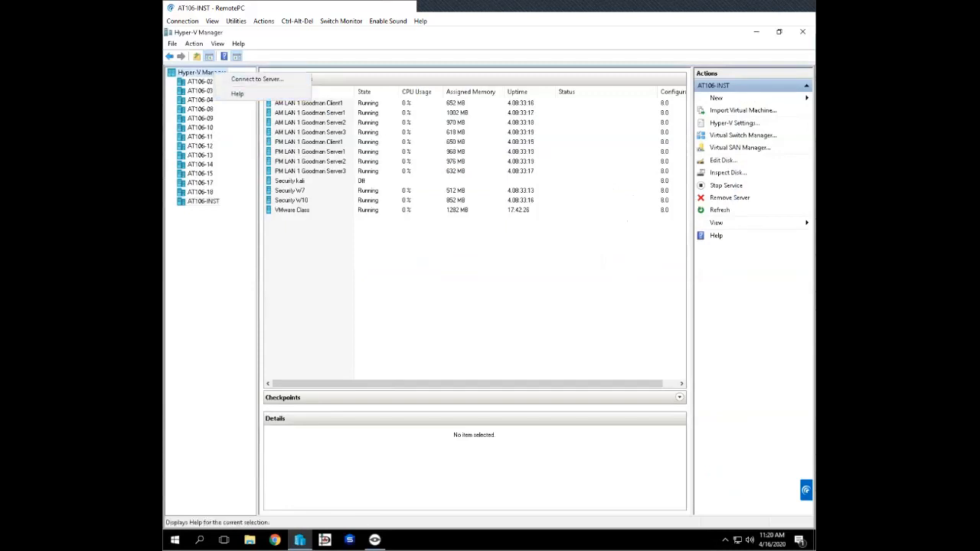
key("Escape")
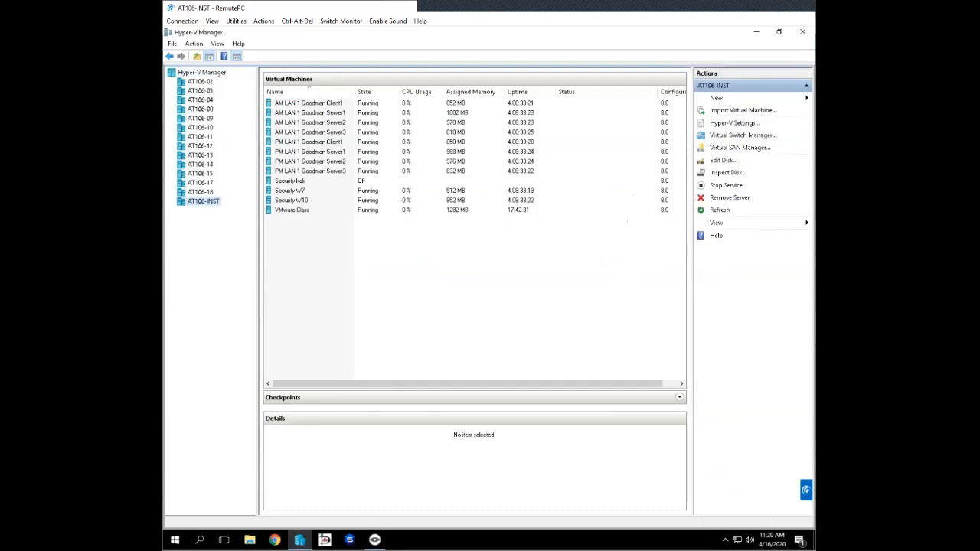
left_click(199, 147)
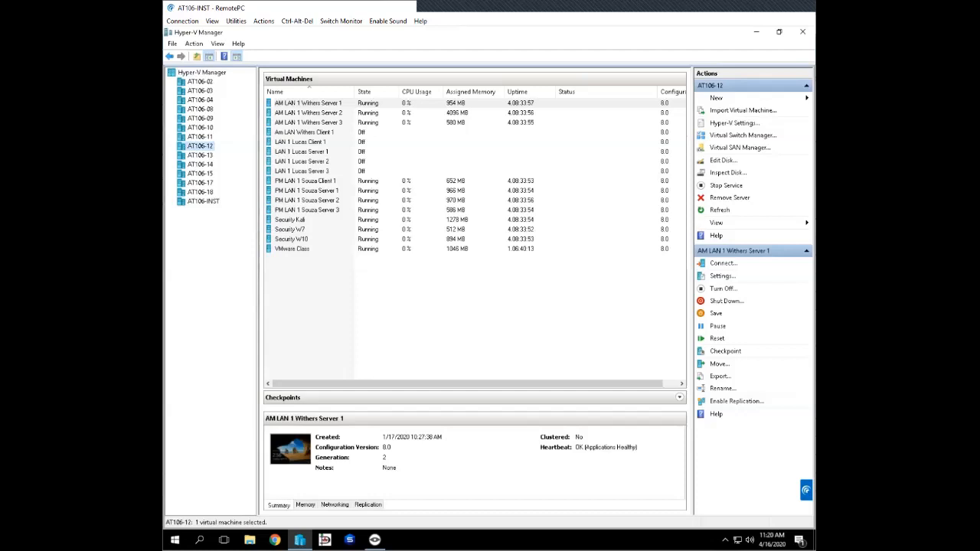
- Start a new virtual machine on the AT106-INST host, and proceed to its name and location settings
left_click(203, 202)
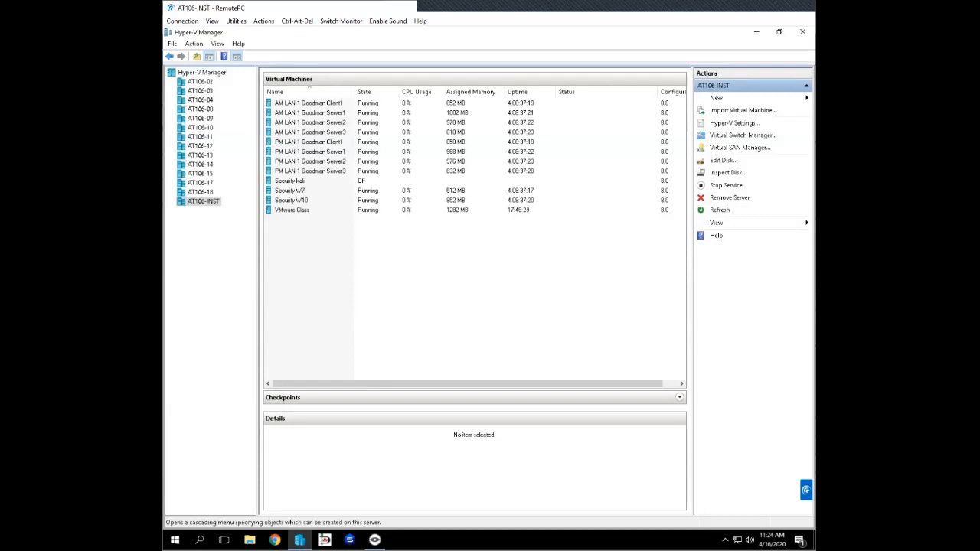
left_click(717, 98)
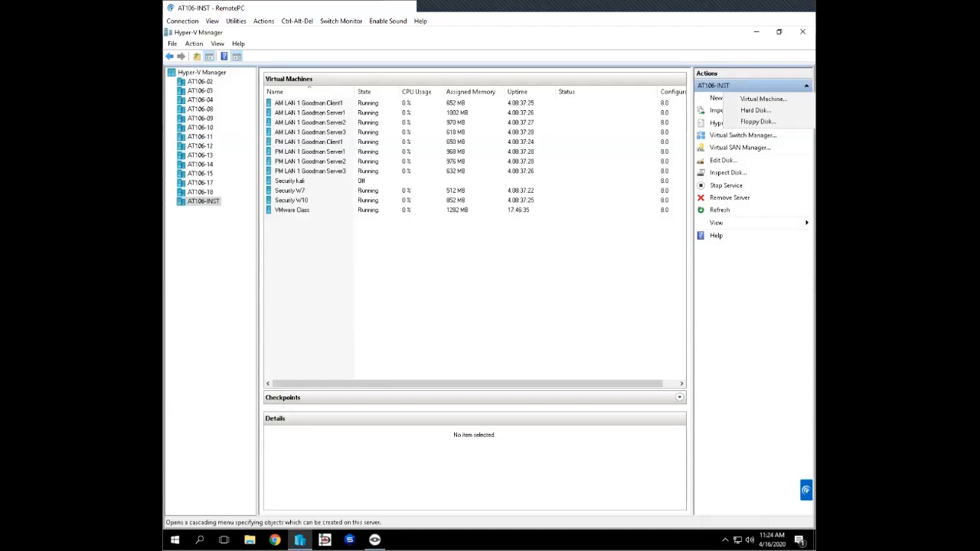
key("Escape")
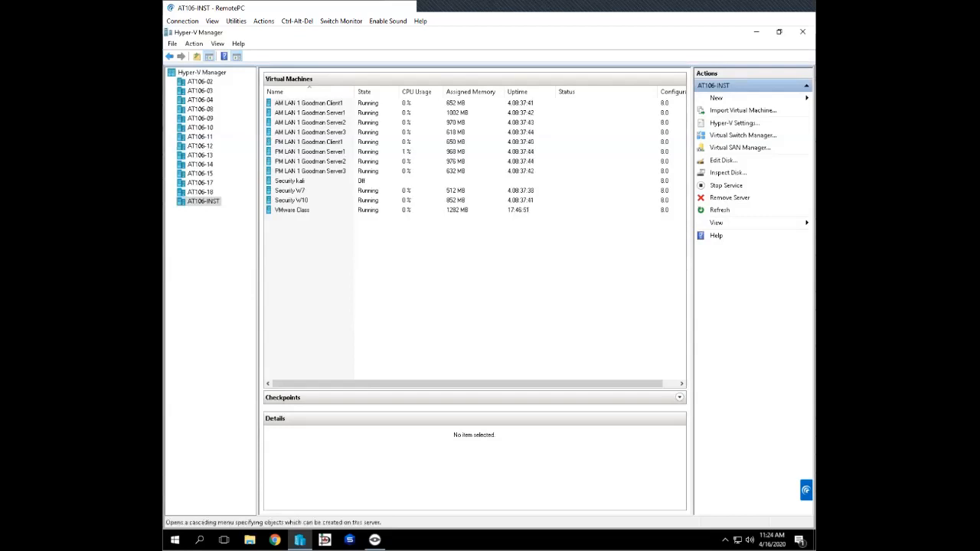
left_click(717, 98)
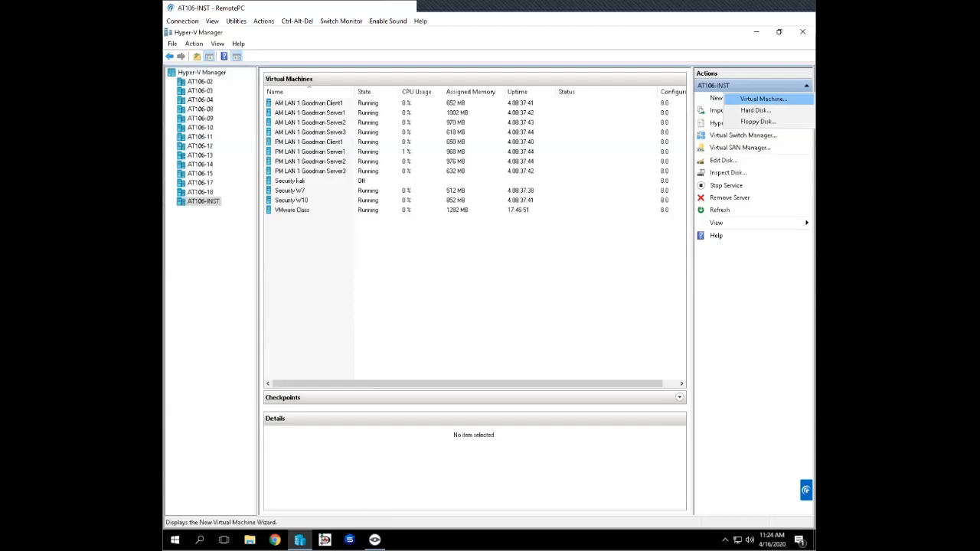
left_click(764, 98)
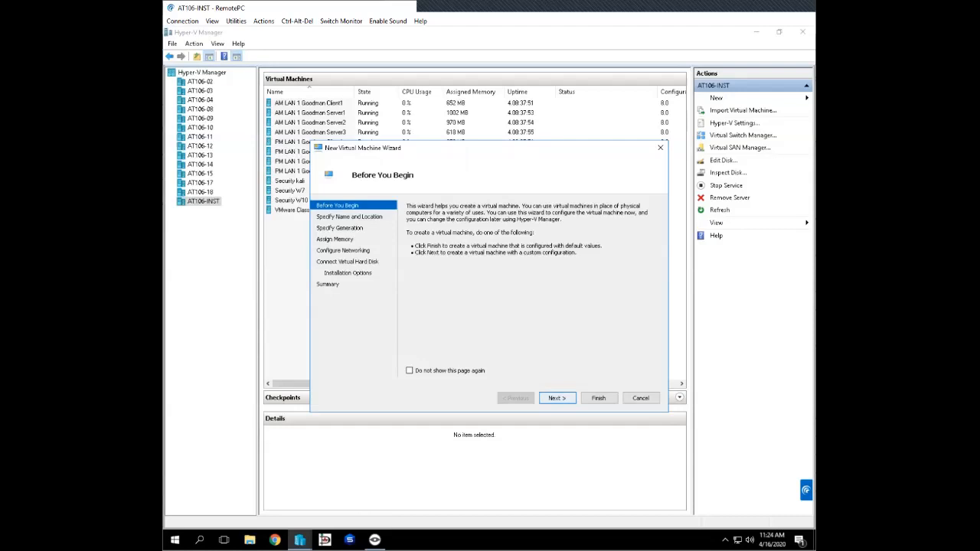
left_click(557, 398)
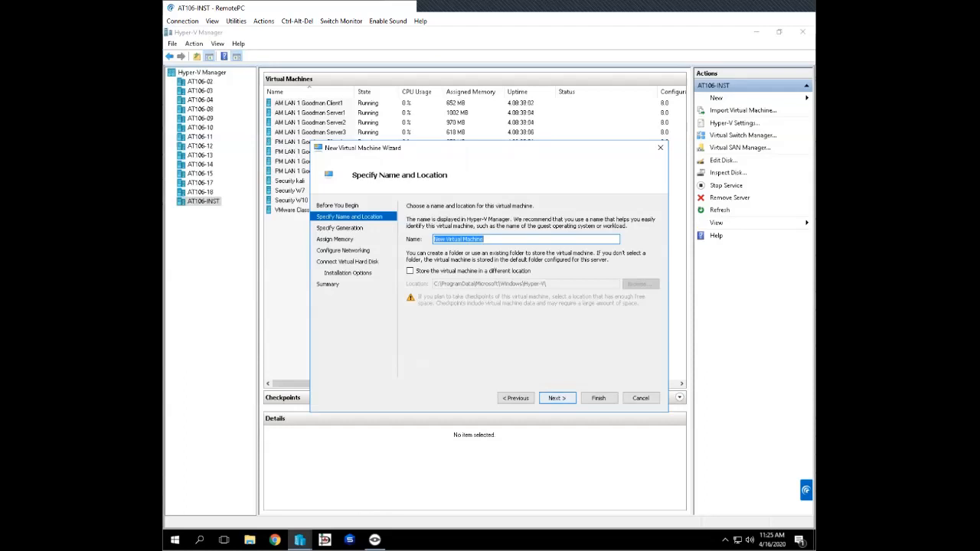
- Name the virtual machine Securit BadStore, and continue to the generation choice
type("SecurityBad")
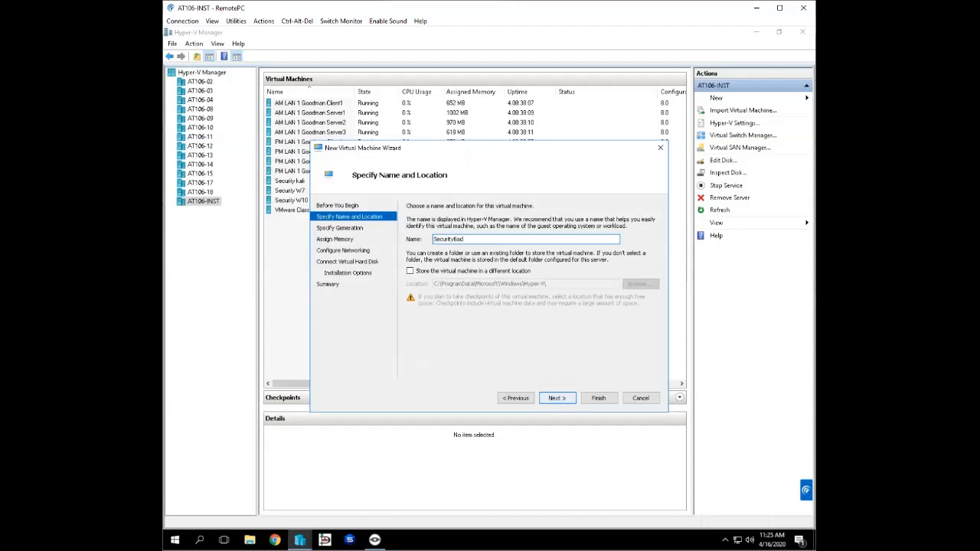
key("BackSpace")
key("BackSpace")
key("BackSpace")
type("BadStore")
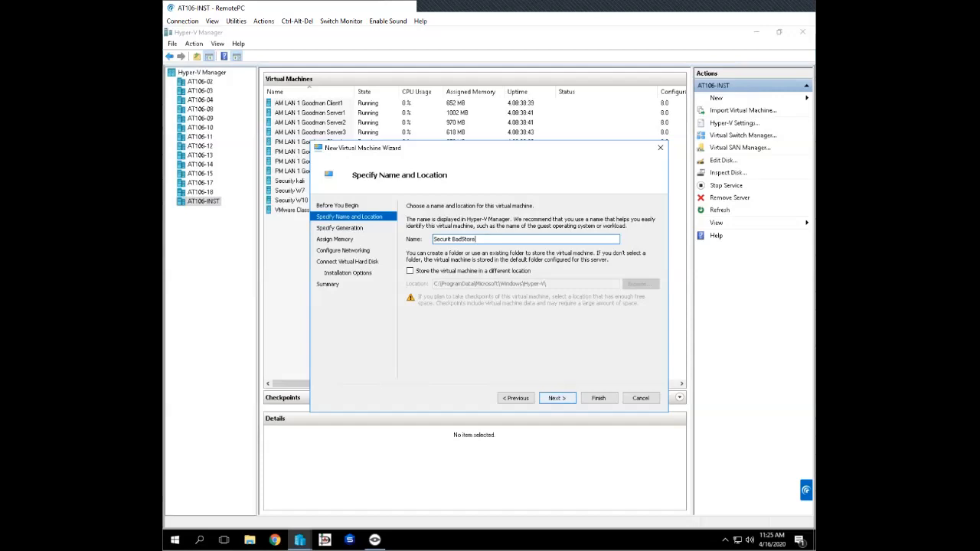
key("Return")
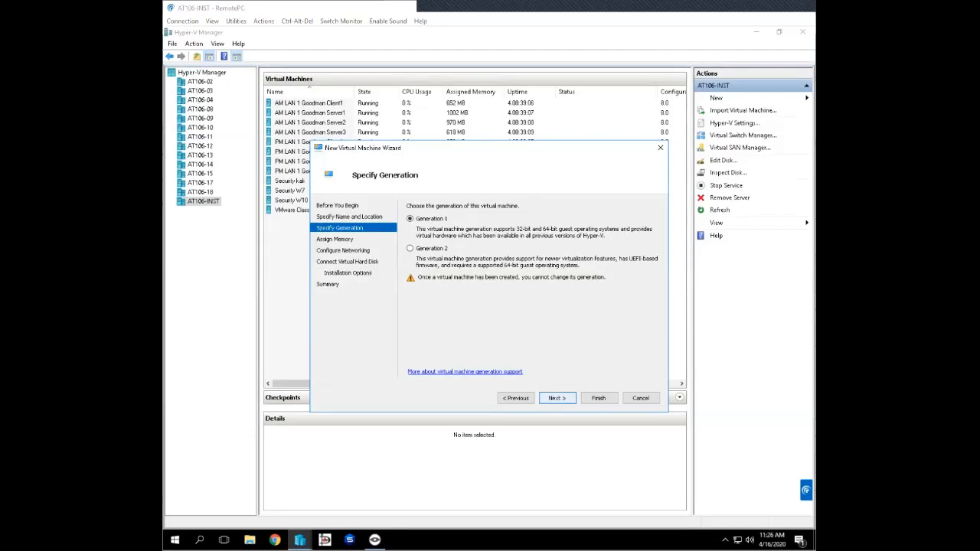
- Finish creating the virtual machine with Generation 1, 1024 MB startup memory, networking Not Connected, and the option to attach a virtual hard disk later
key("Return")
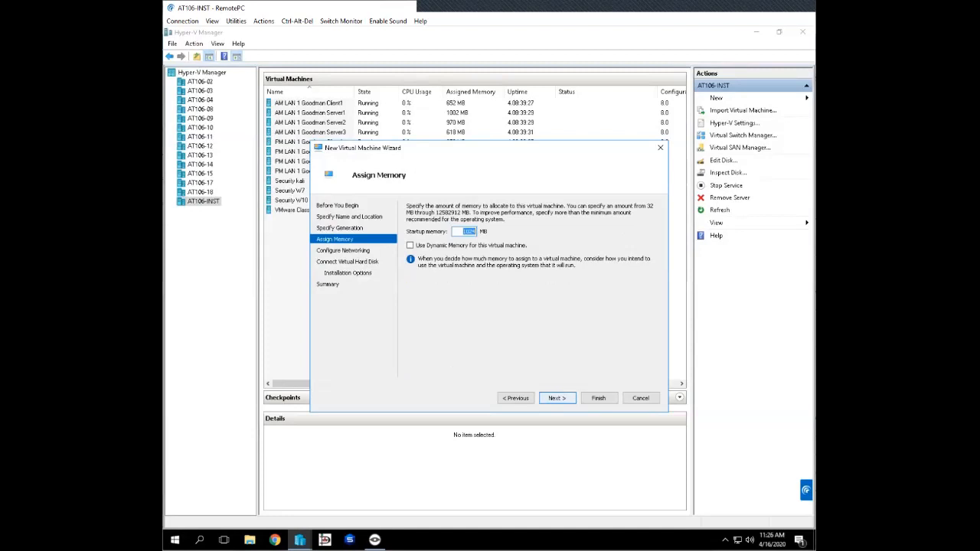
key("Return")
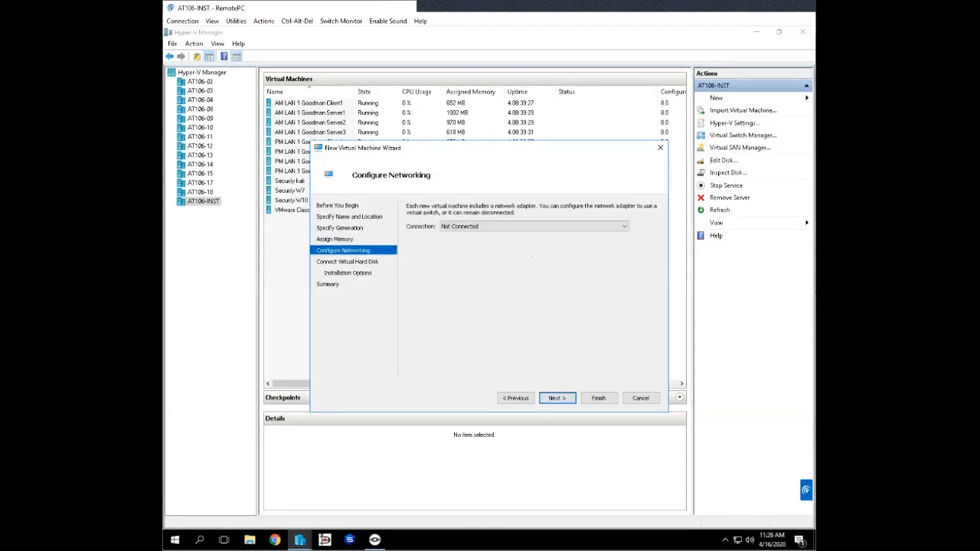
left_click(534, 226)
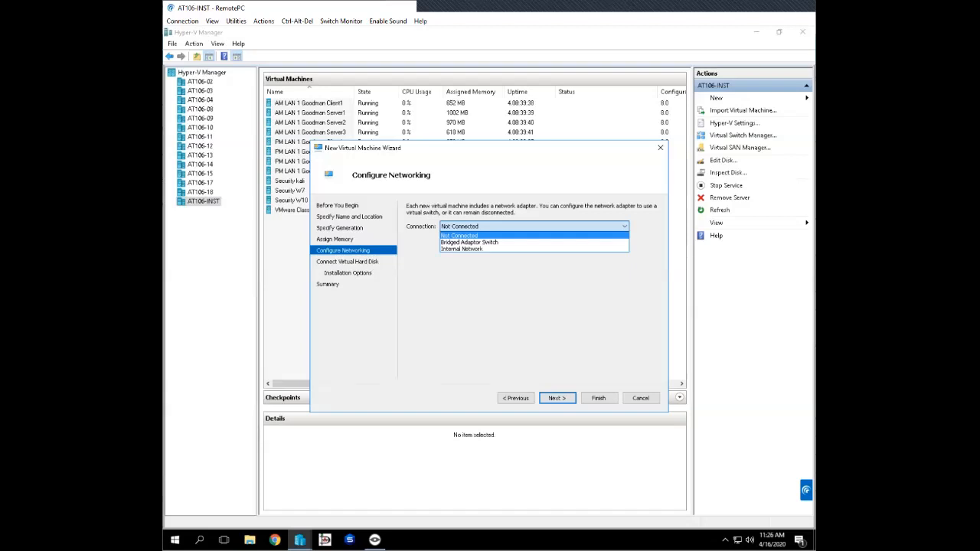
left_click(625, 226)
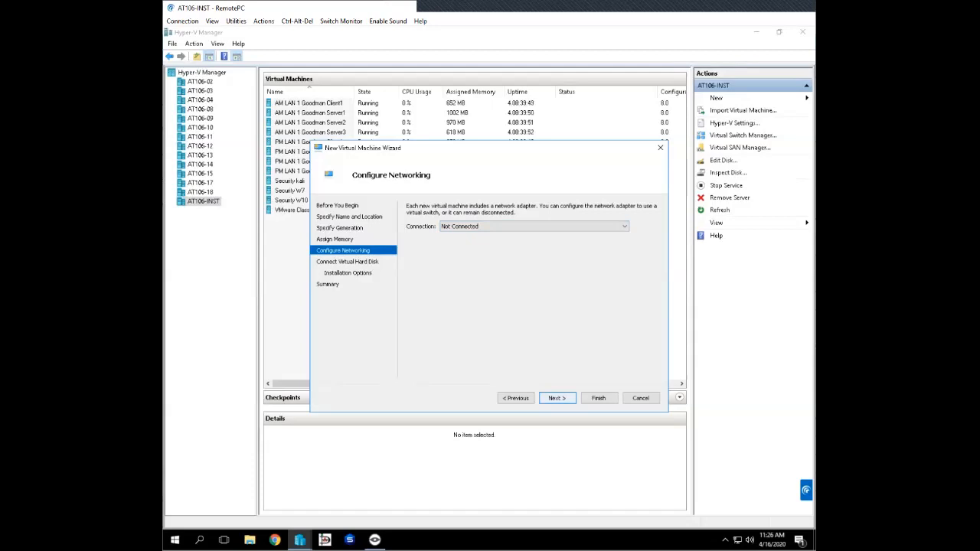
left_click(557, 398)
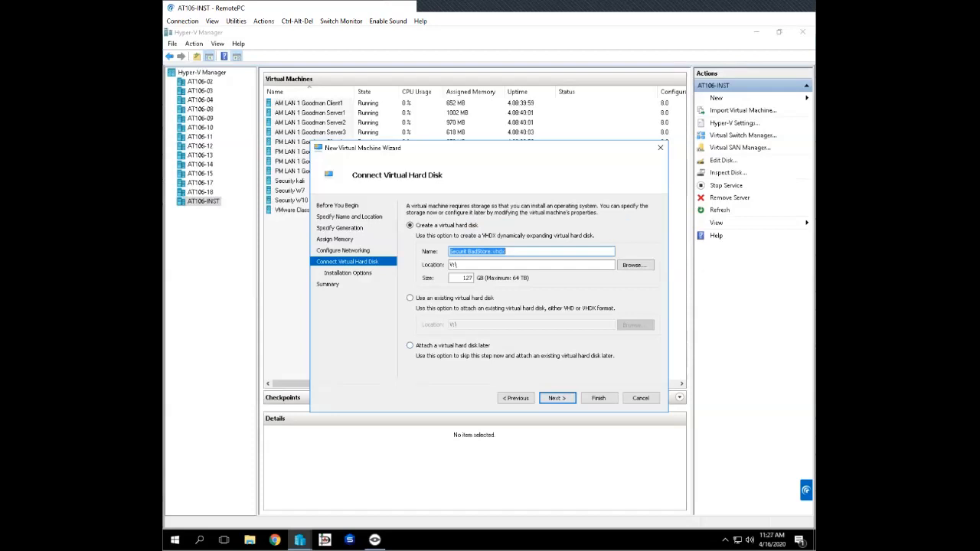
left_click(411, 346)
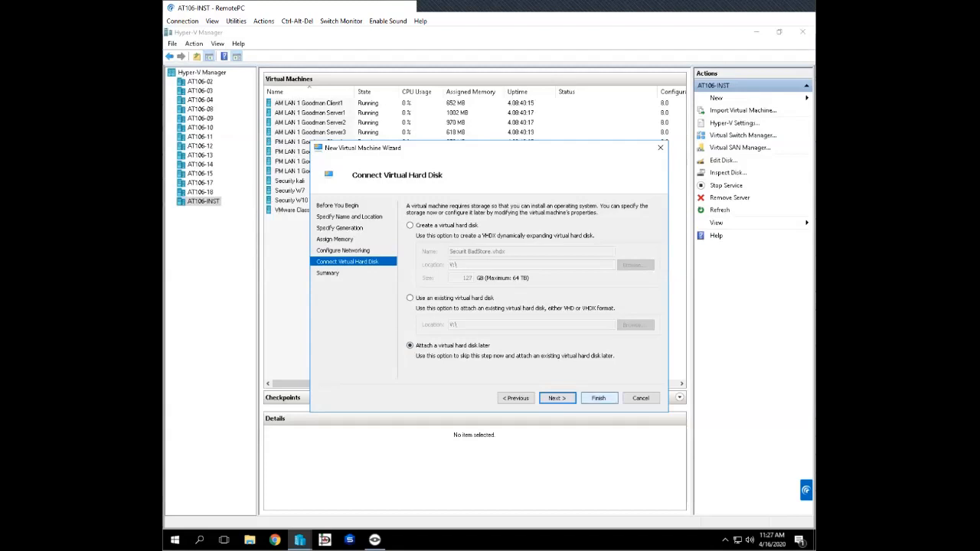
left_click(598, 398)
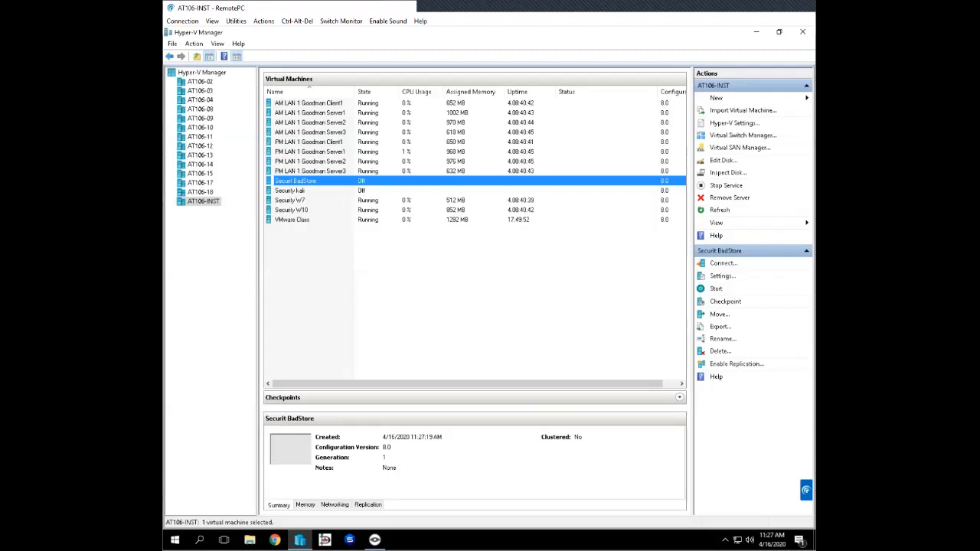
- Remove the default network adapter from the Securit BadStore virtual machine's settings and apply the change
right_click(314, 181)
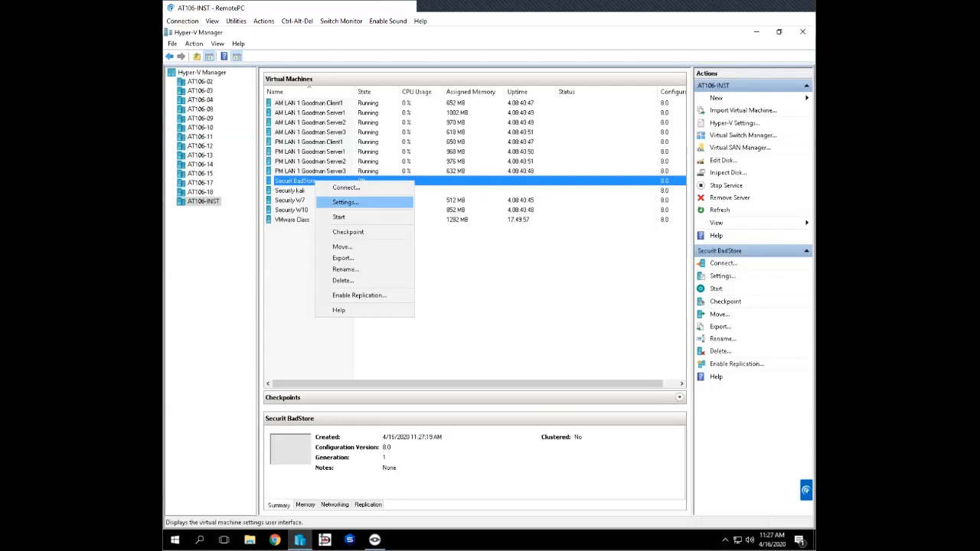
left_click(345, 202)
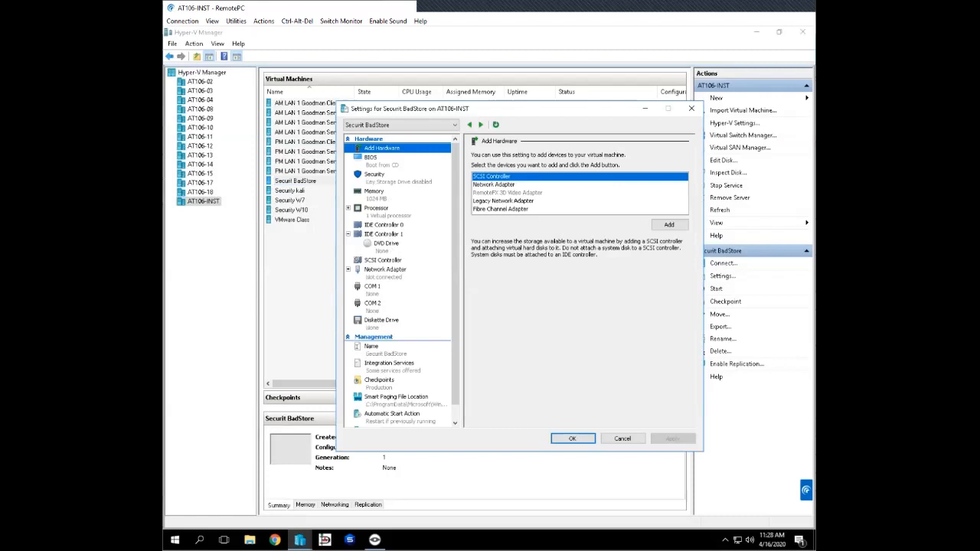
left_click(385, 269)
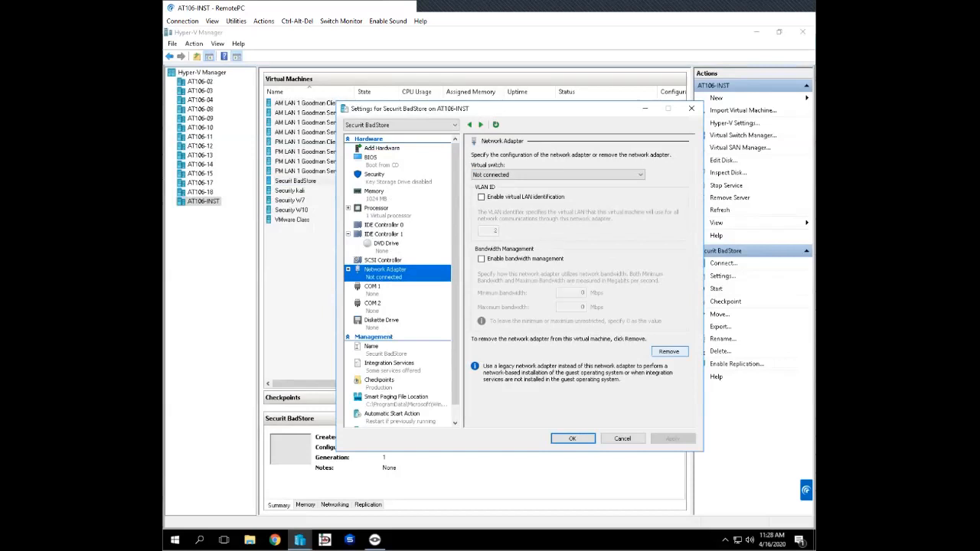
left_click(669, 351)
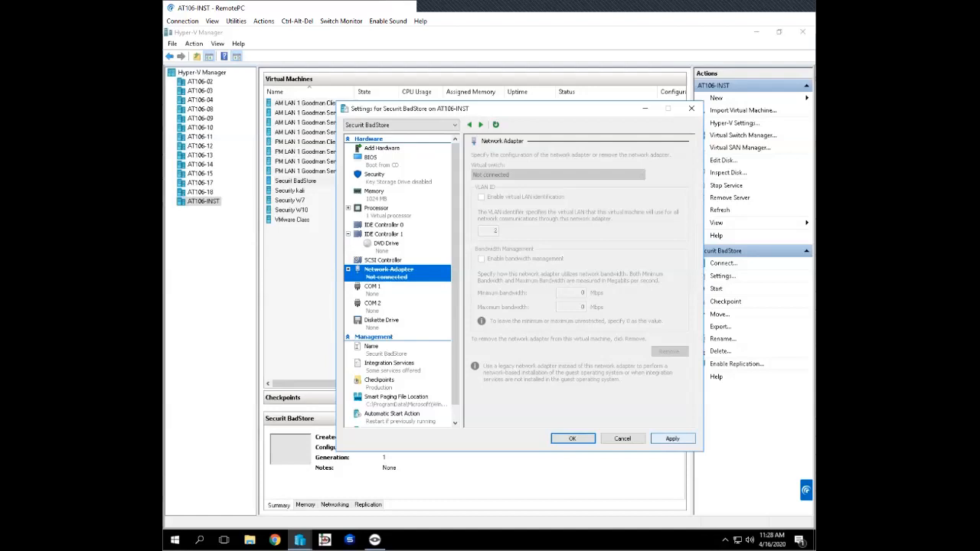
left_click(673, 439)
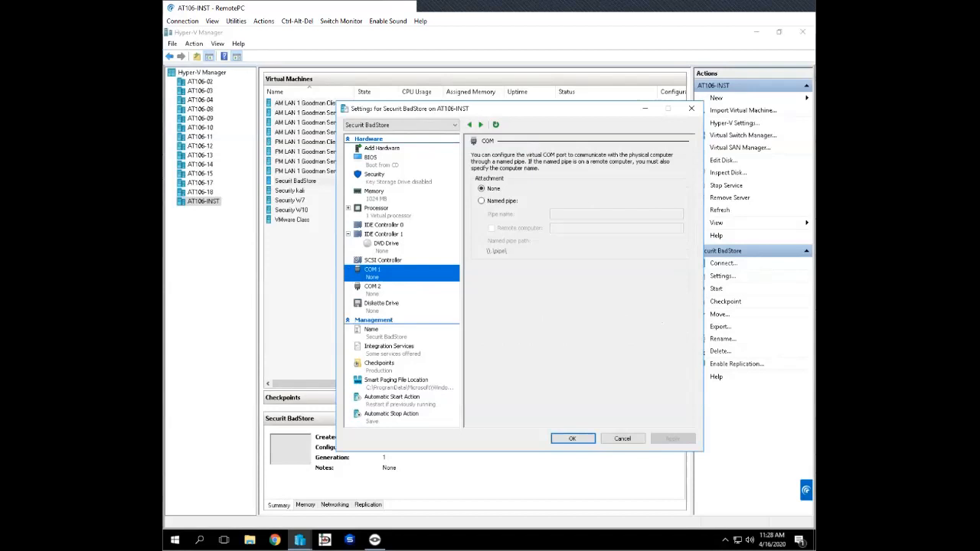
- Add a Legacy Network Adapter connected to the Bridged Adaptor Switch and apply the change
left_click(382, 148)
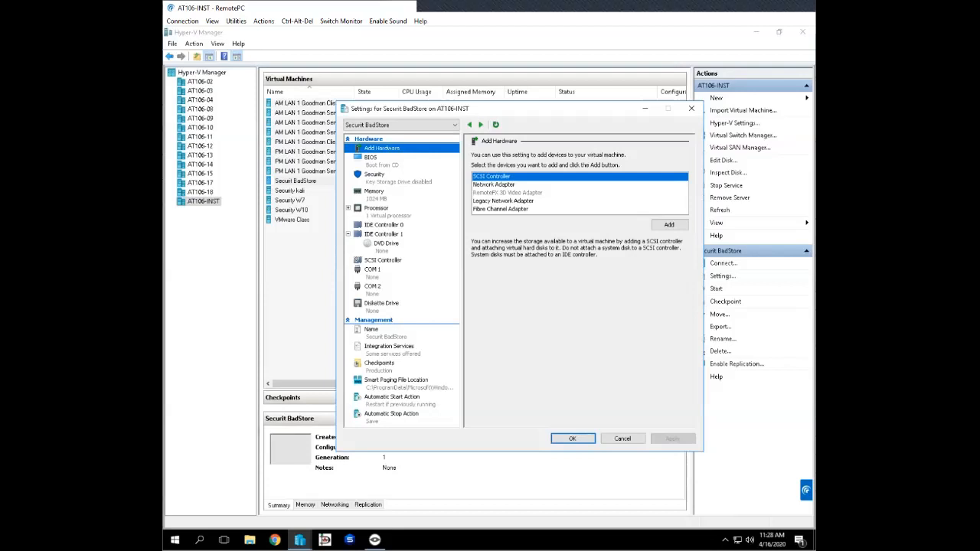
left_click(503, 201)
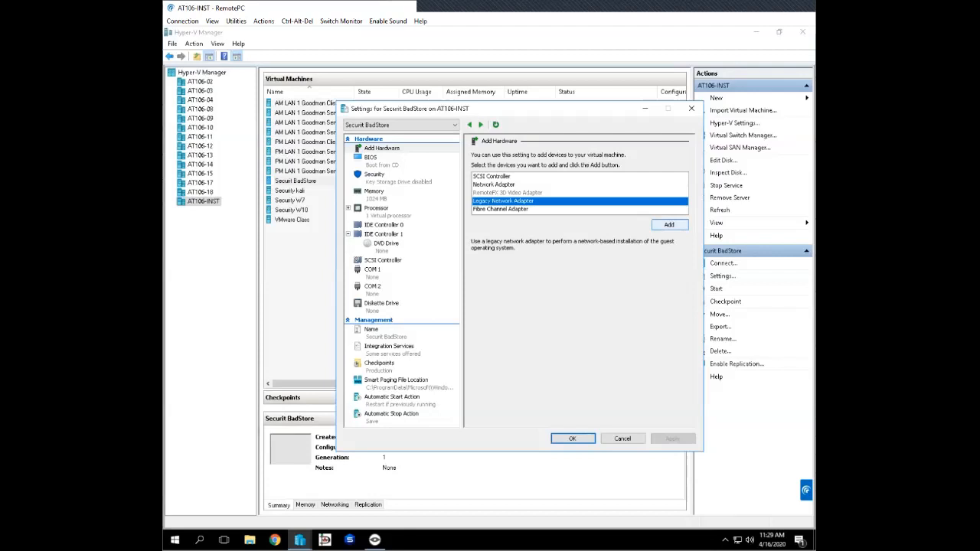
left_click(670, 225)
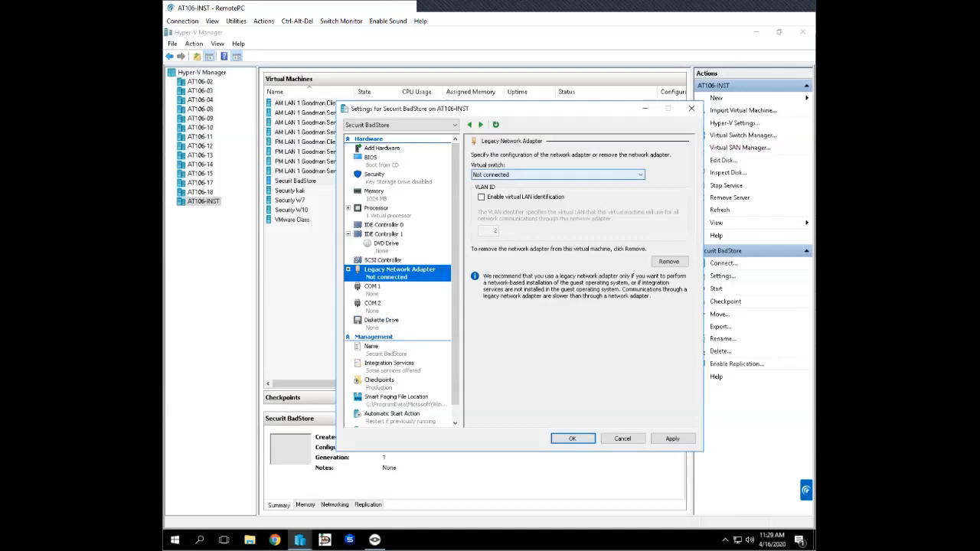
left_click(558, 174)
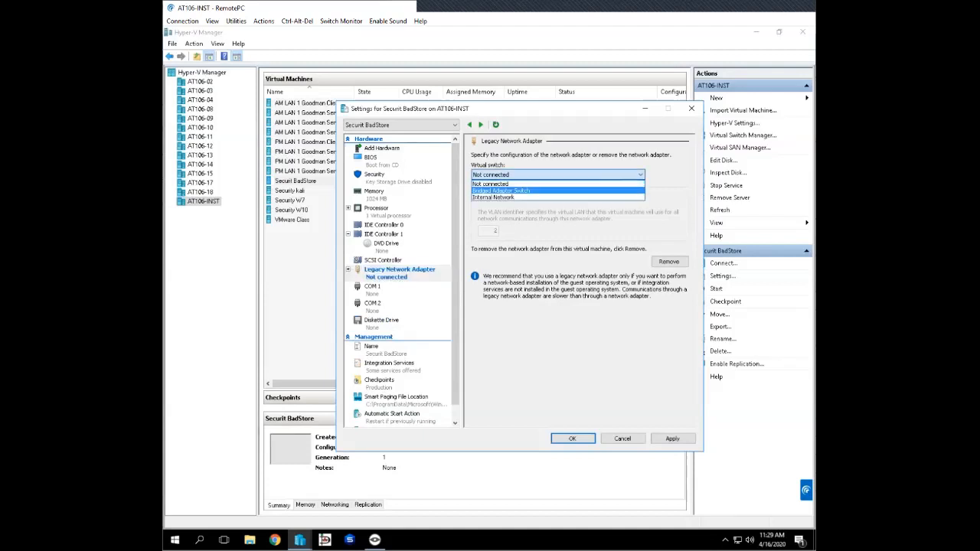
left_click(502, 191)
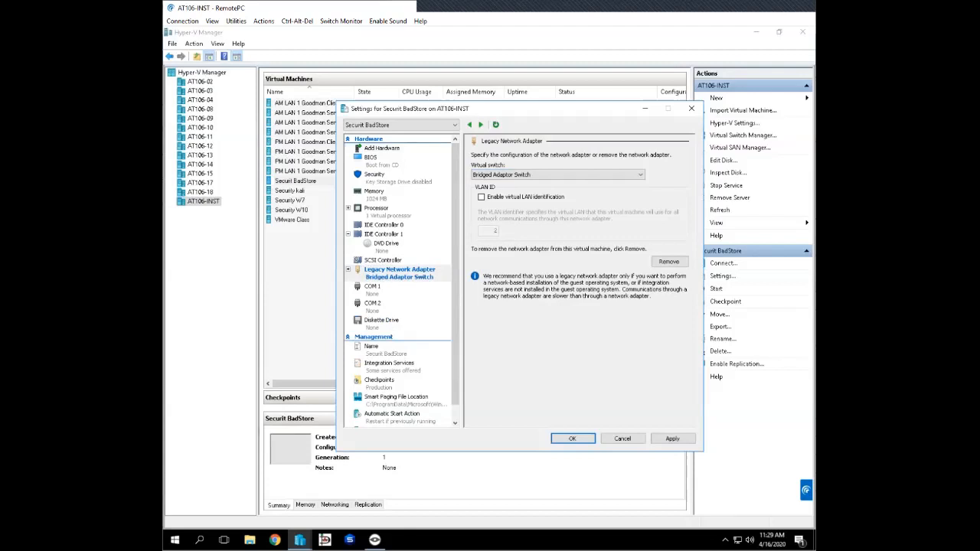
left_click(672, 438)
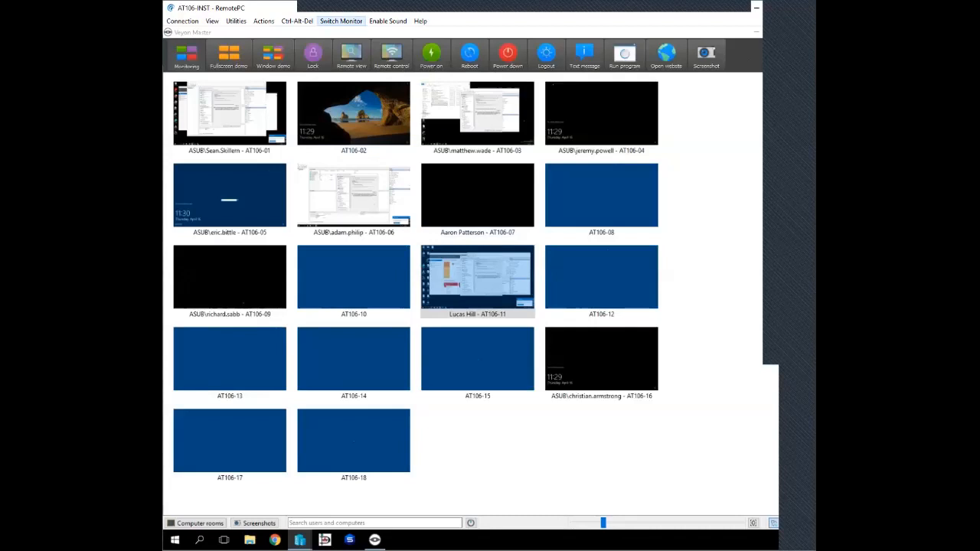
- Switch the remote view back to the Securit BadStore settings and review its BIOS, Security and IDE Controller 1 pages
left_click(340, 20)
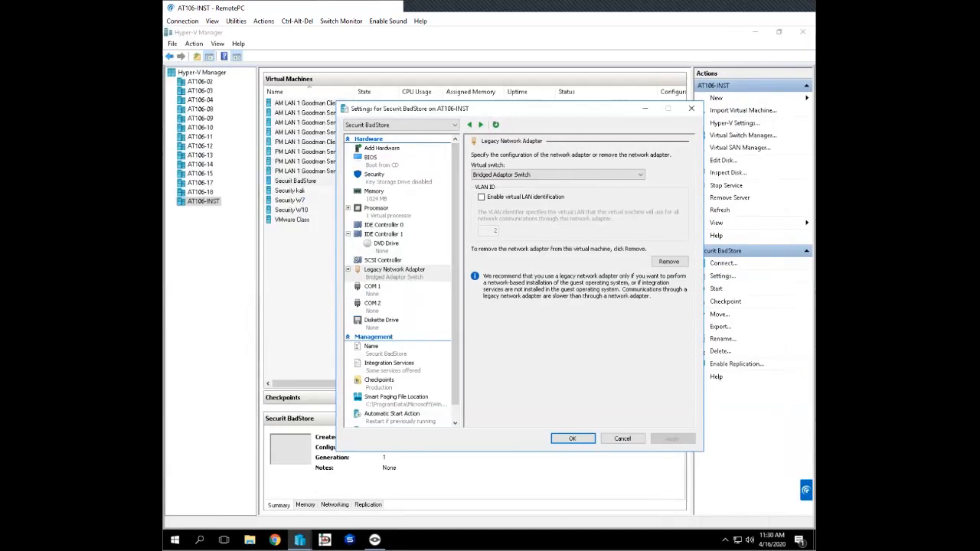
left_click(383, 161)
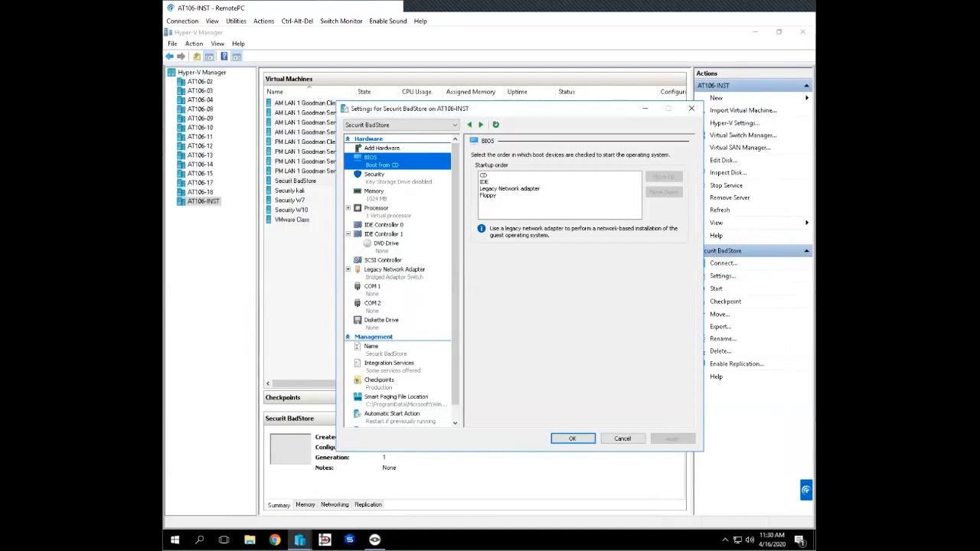
left_click(398, 178)
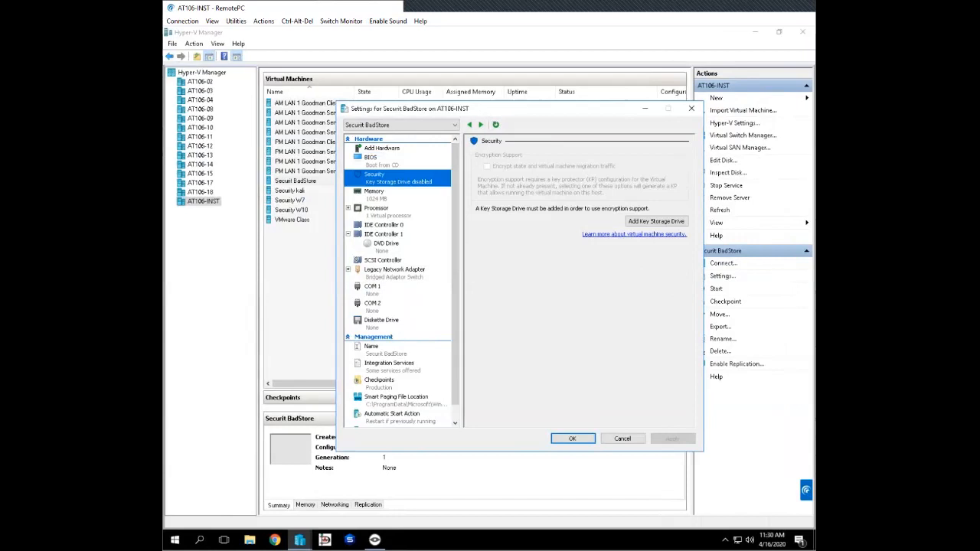
left_click(384, 234)
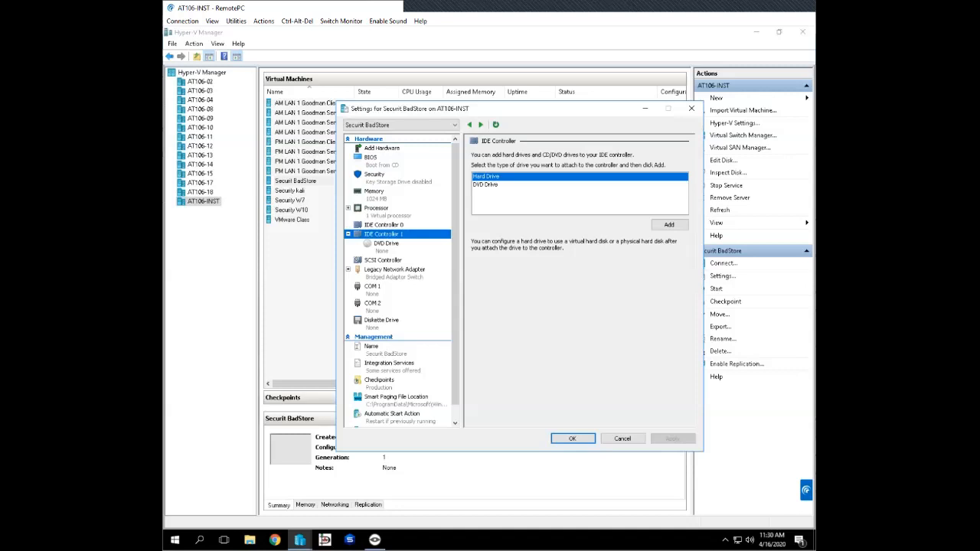
- Attach BadStore_212.iso from D:\ISOs\Security as the DVD drive's image file, apply it, and close the virtual machine's settings
left_click(386, 244)
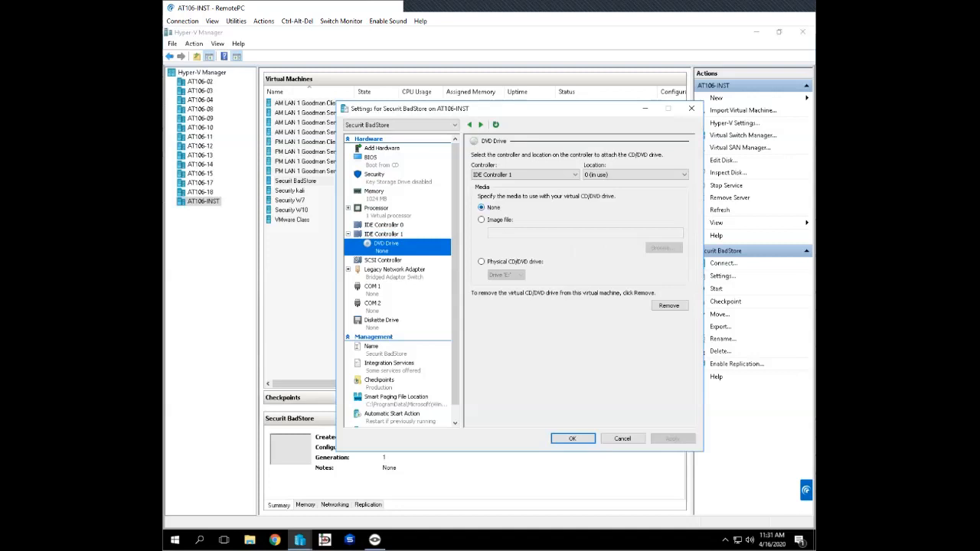
left_click(482, 220)
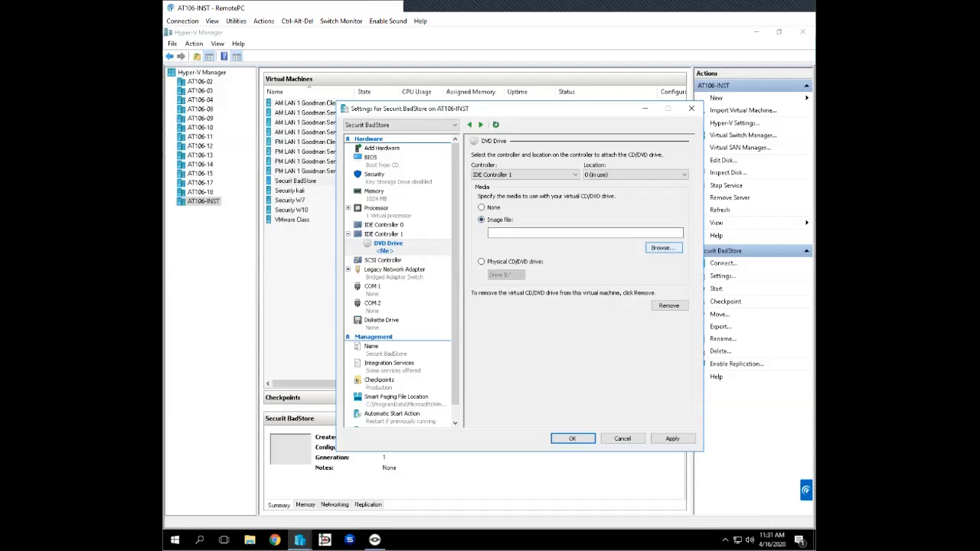
left_click(663, 247)
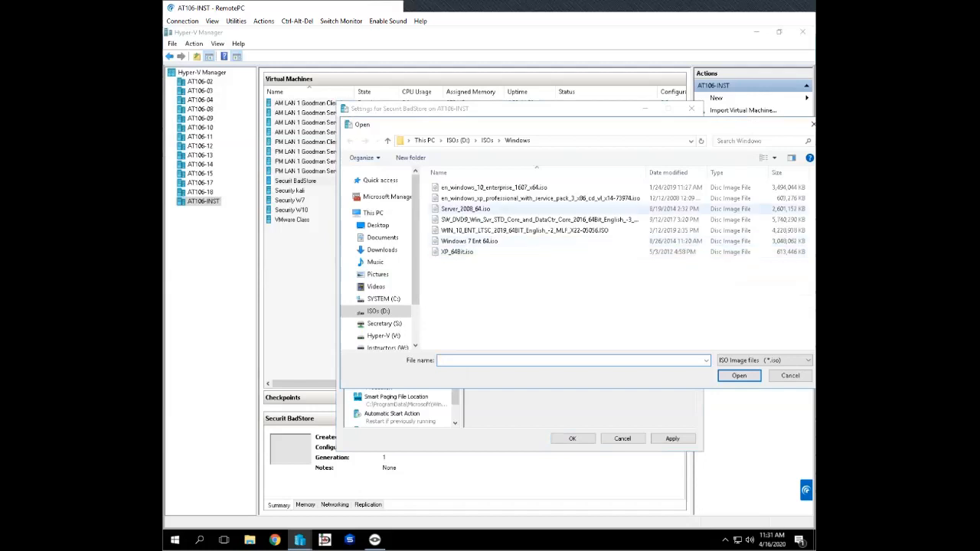
left_click(487, 141)
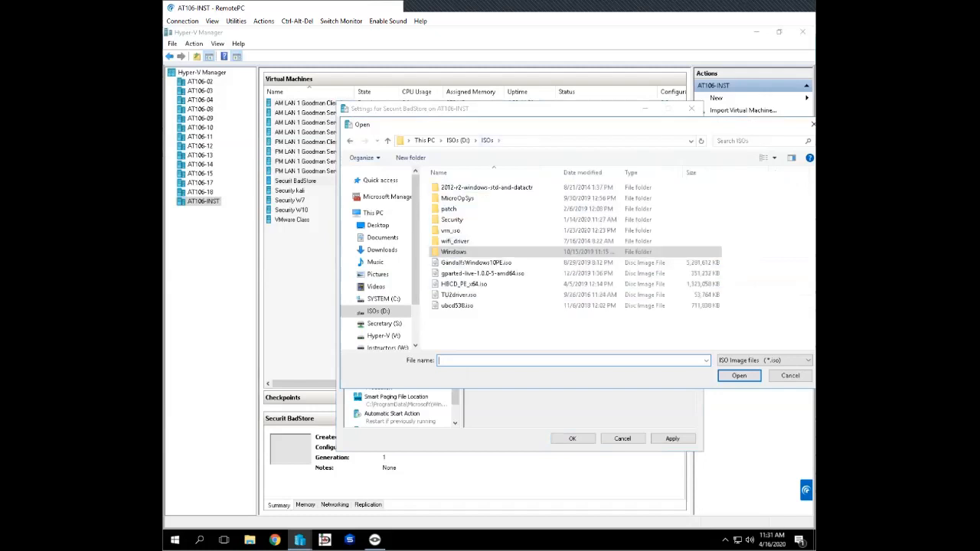
double_click(452, 219)
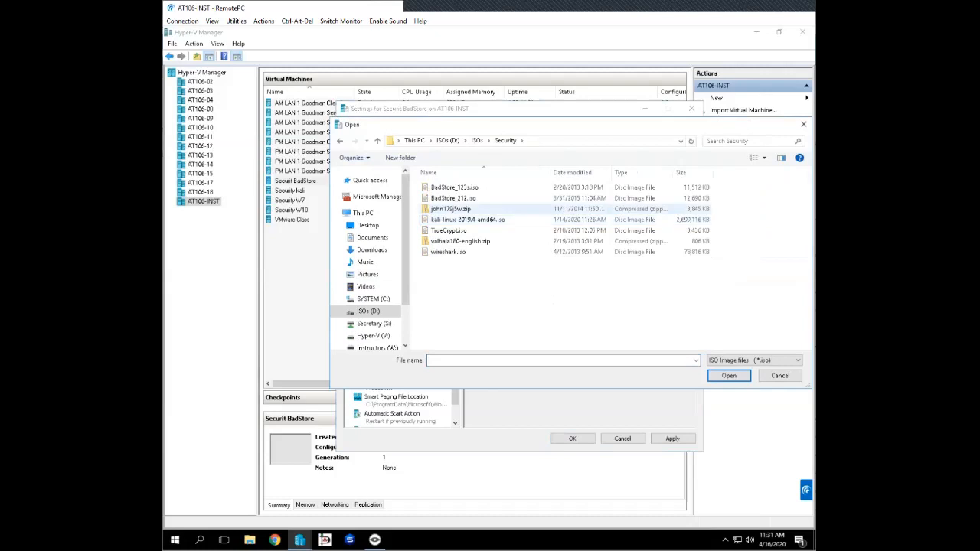
left_click(452, 202)
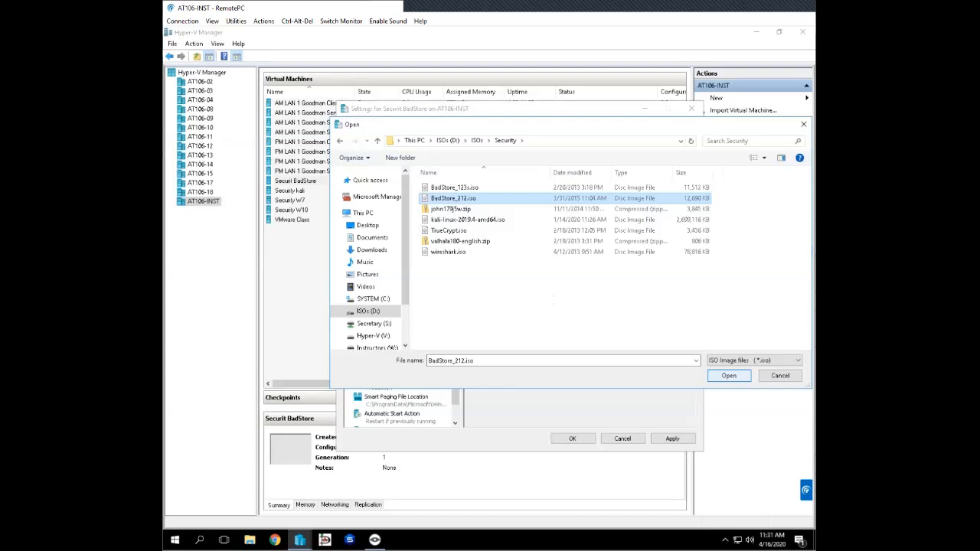
key("Return")
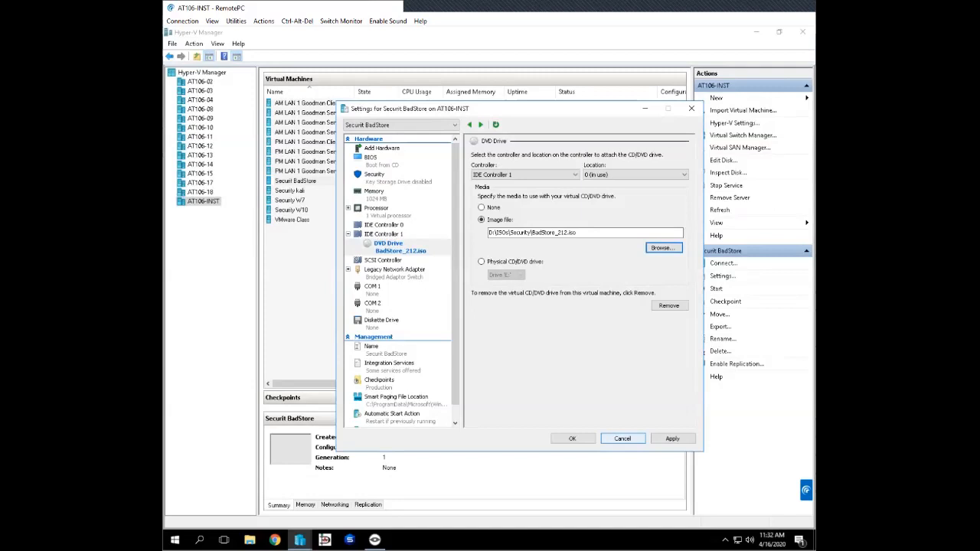
left_click(672, 439)
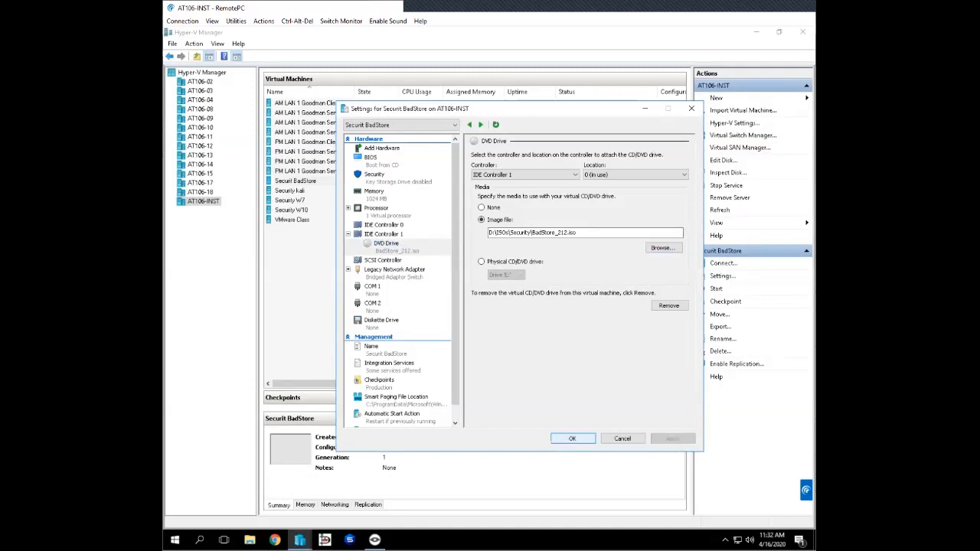
left_click(572, 439)
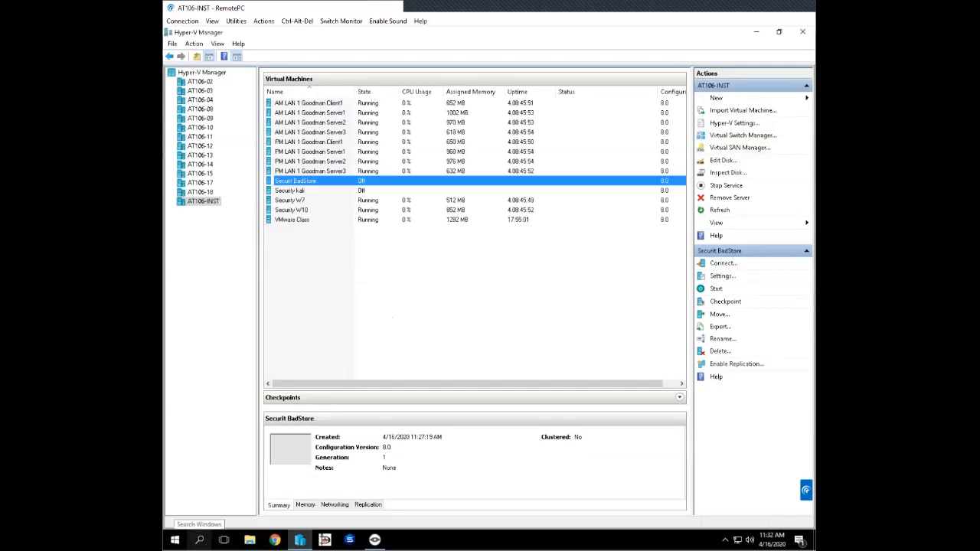
- Search Windows for Notepad and open a blank document in it
left_click(199, 540)
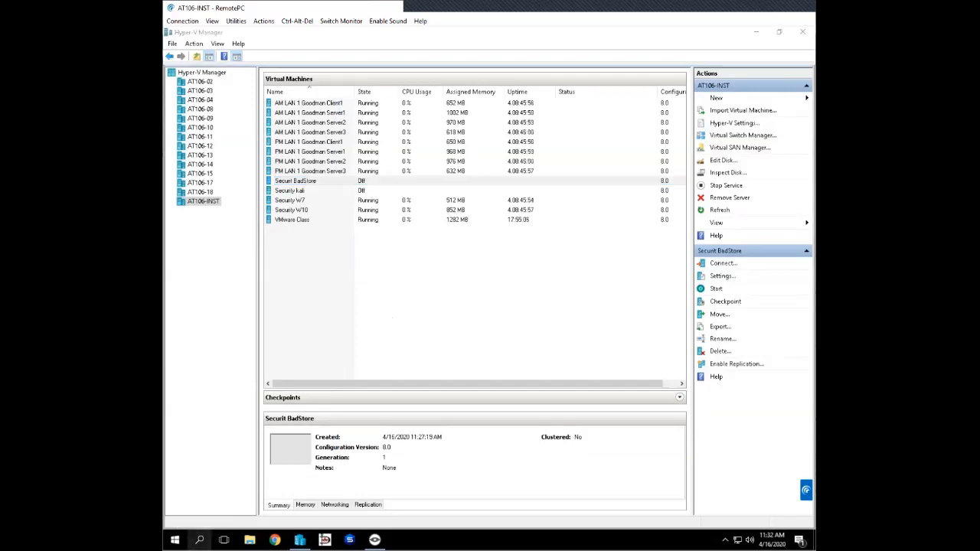
type("note")
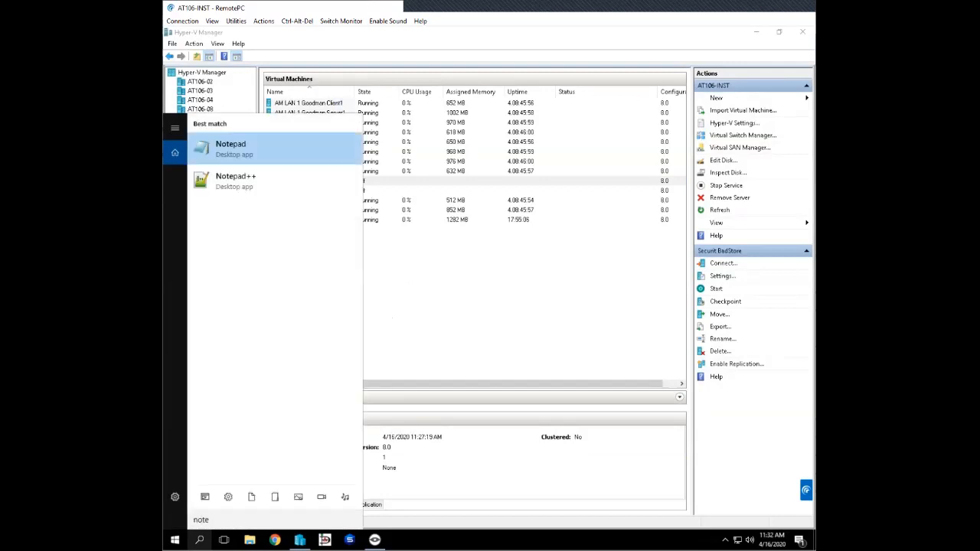
type("pad")
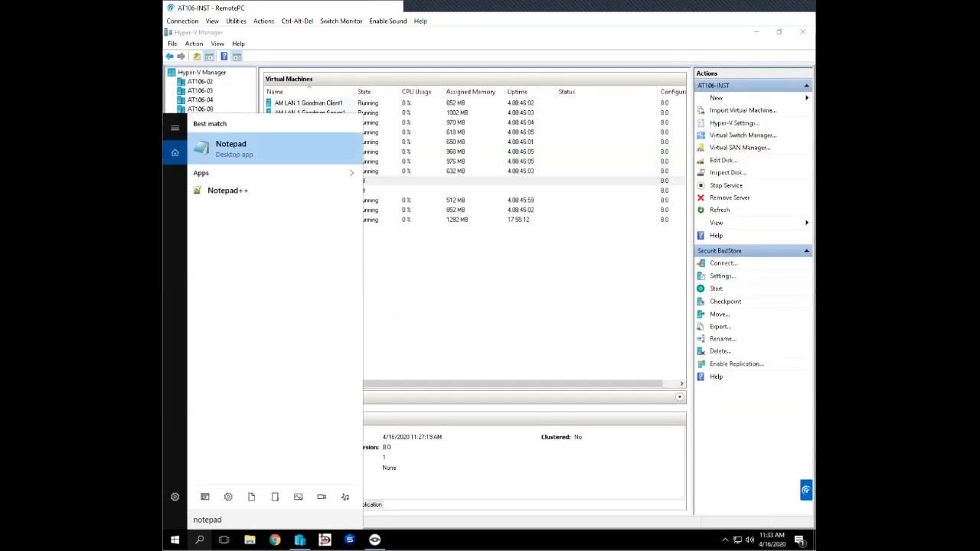
key("Return")
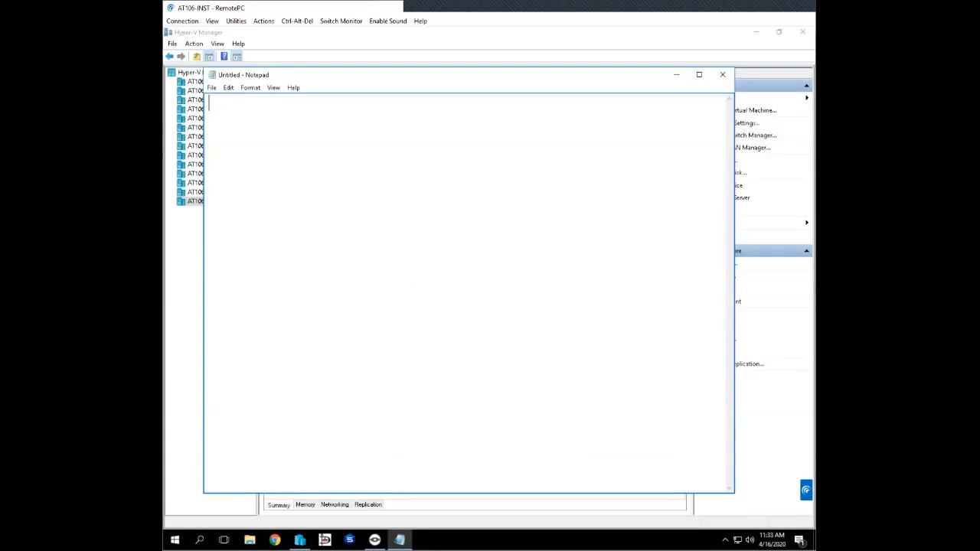
- Begin saving the blank Notepad document under a new name and choose the Desktop as its location
left_click_drag(460, 75, 459, 61)
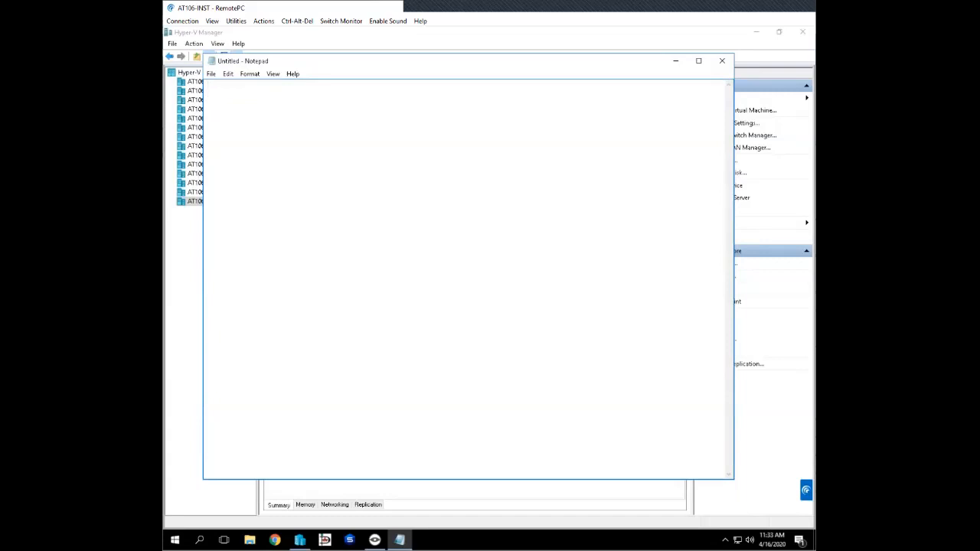
key("Return")
left_click(211, 74)
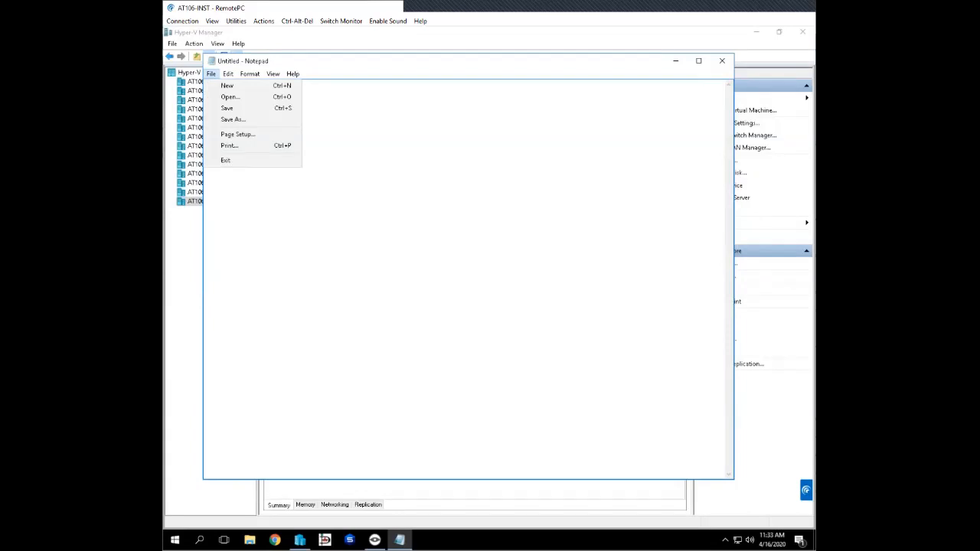
key("Return")
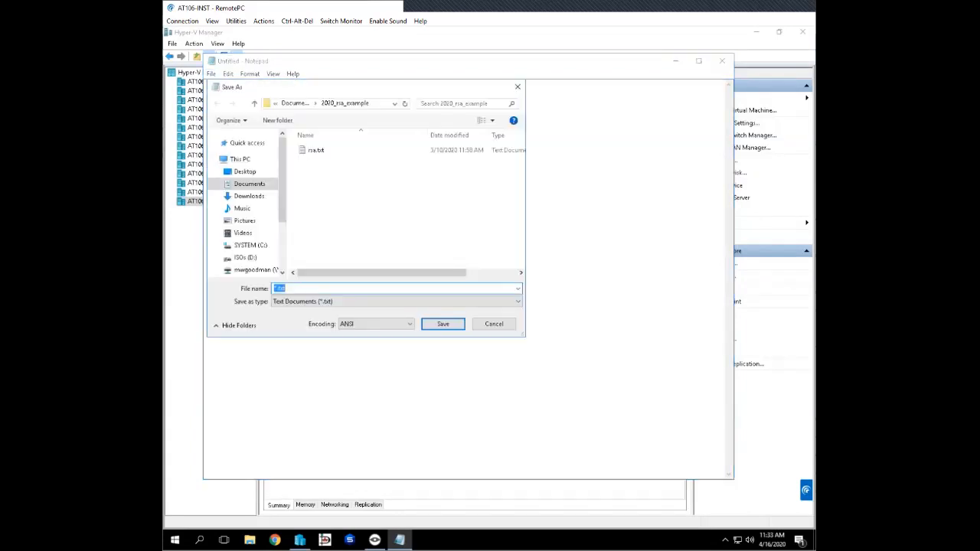
left_click(245, 173)
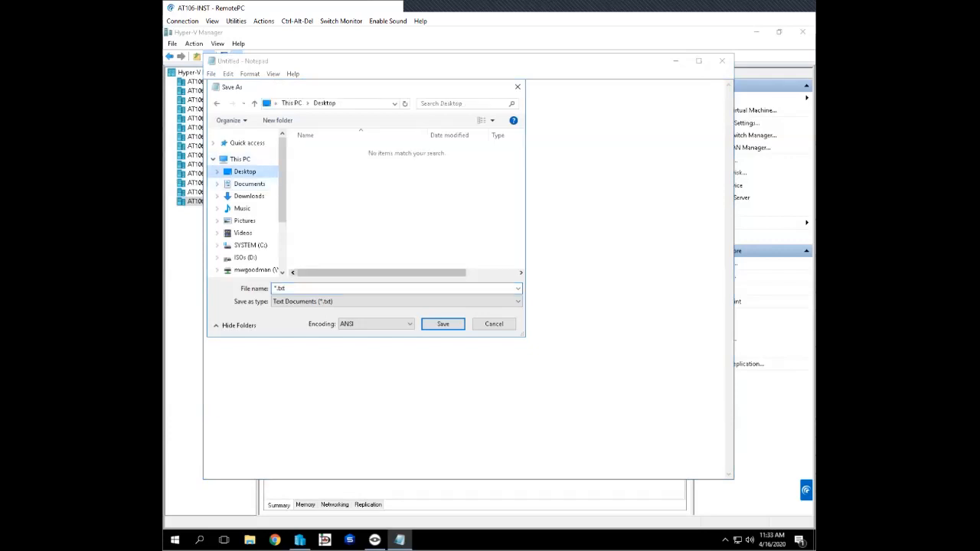
left_click(322, 289)
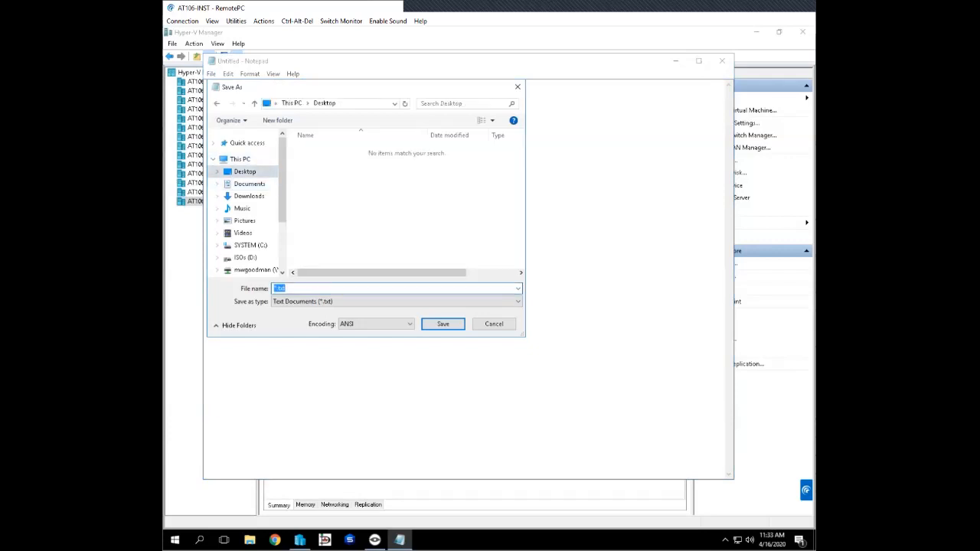
left_click(249, 184)
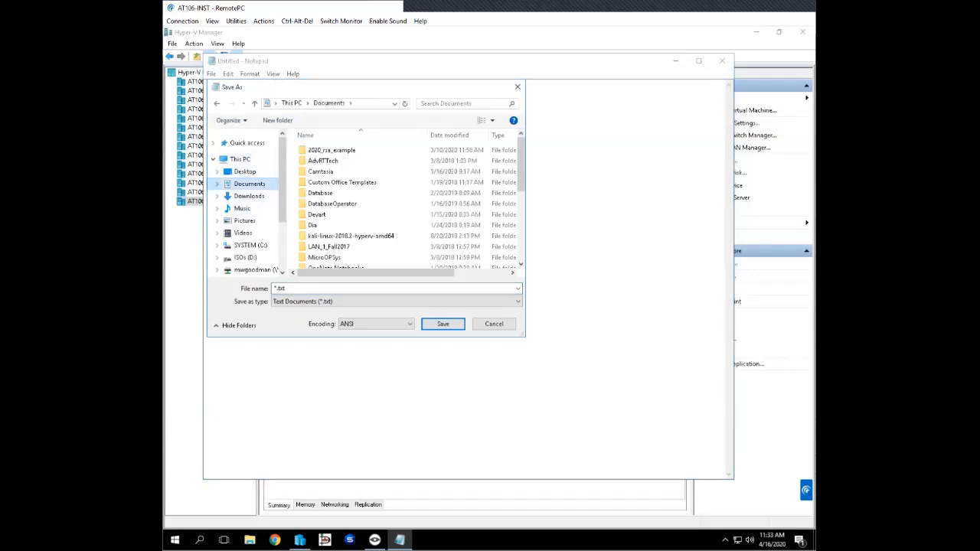
left_click(245, 172)
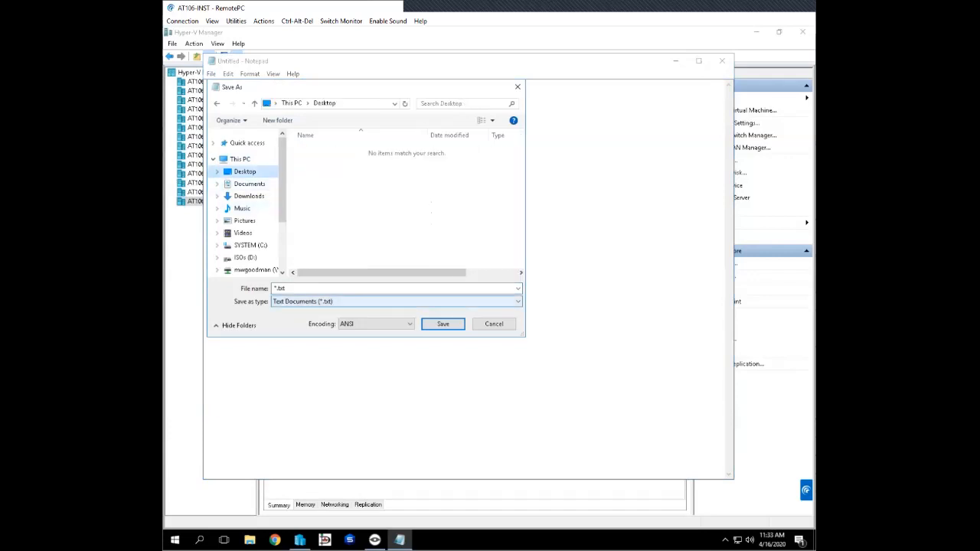
- Name the text file badstore_network and save it
left_click(337, 288)
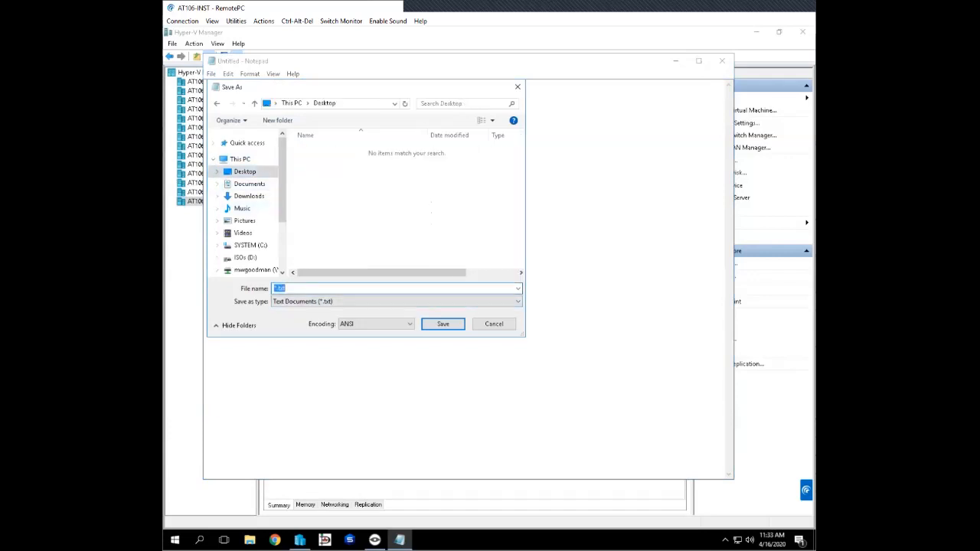
type("badstore_network")
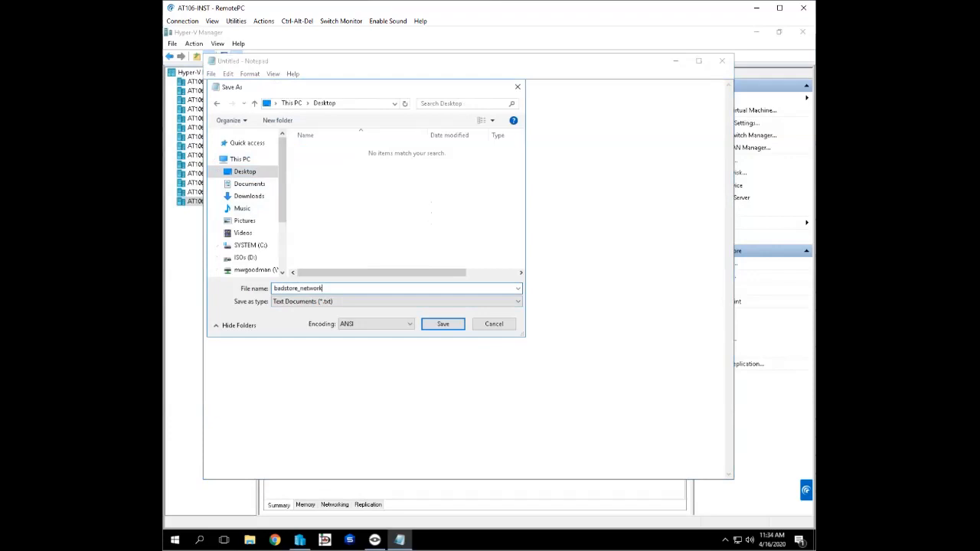
key("Return")
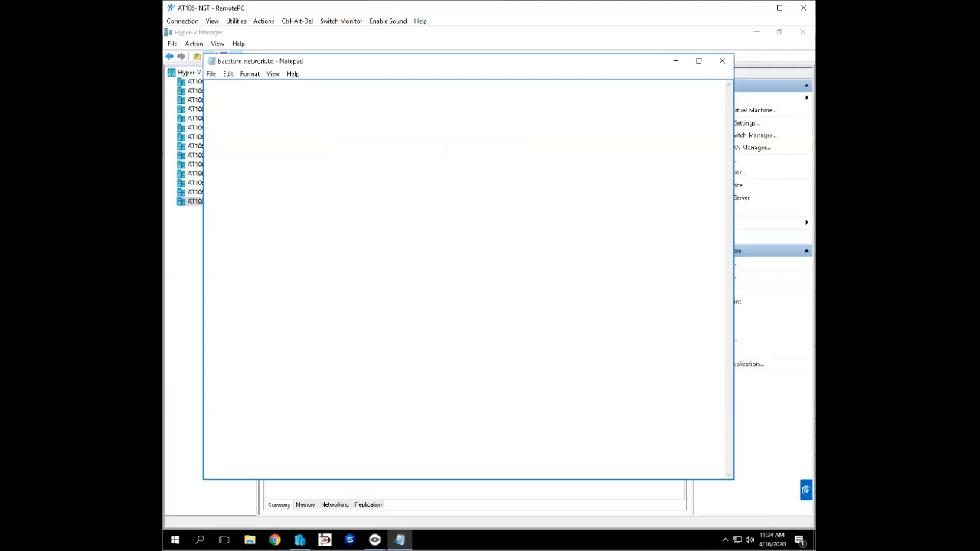
- Write the command ifconfig eth0 10.10.80.20 in the badstore_network note
type("ifconfig eth0")
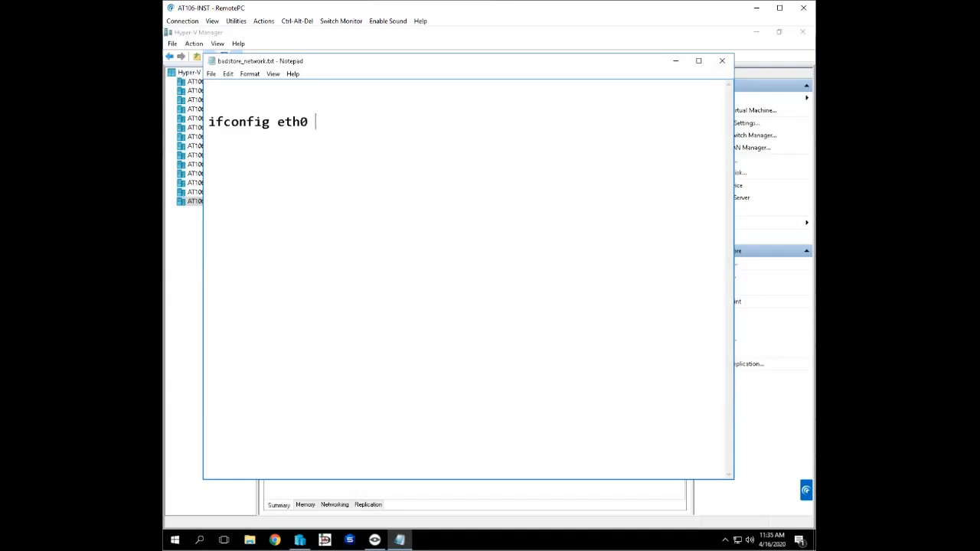
type("10.10.")
type("80.")
type("20")
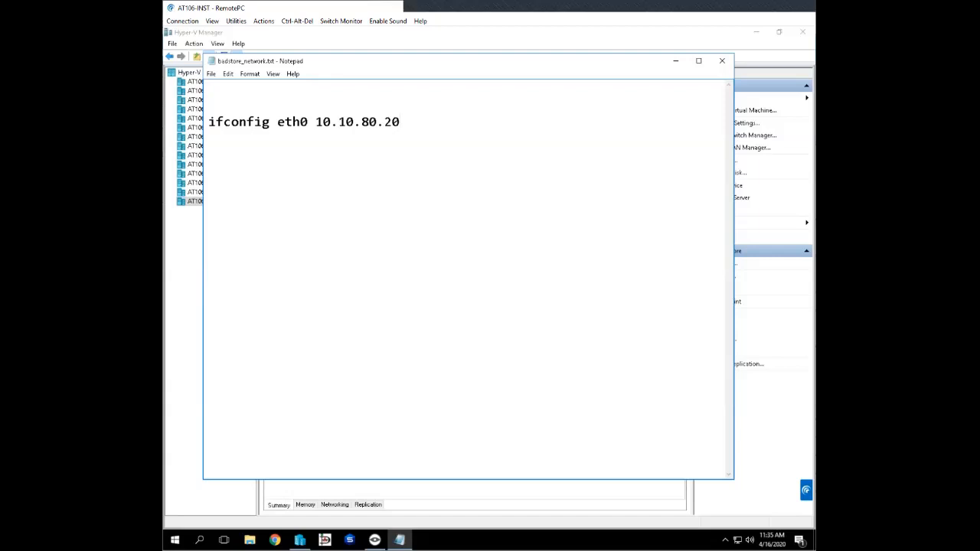
- Complete the ifconfig line with netmask 255.255.0.0
type("netmask 255.255.0.0.")
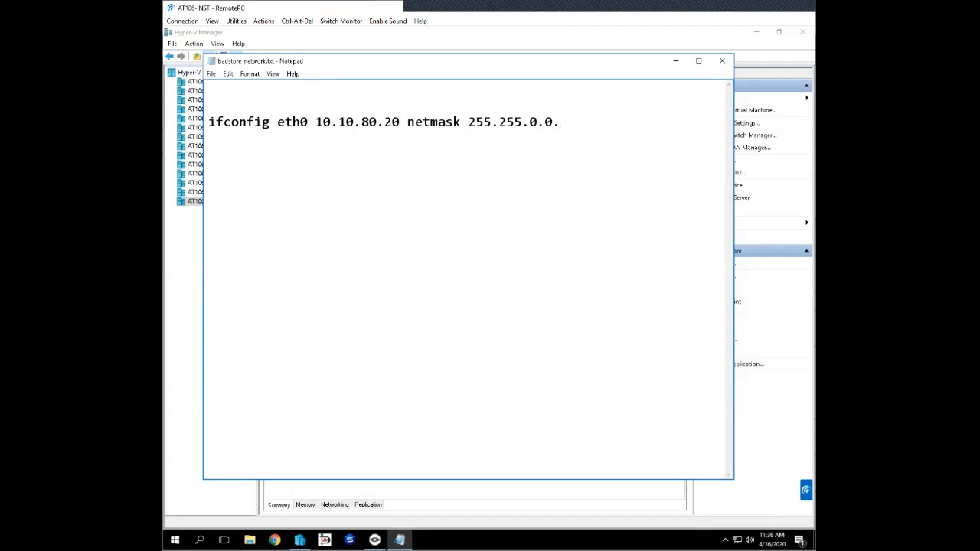
key("BackSpace")
- Copy the whole ifconfig command line and minimize the note
left_click_drag(553, 122, 209, 122)
right_click(264, 122)
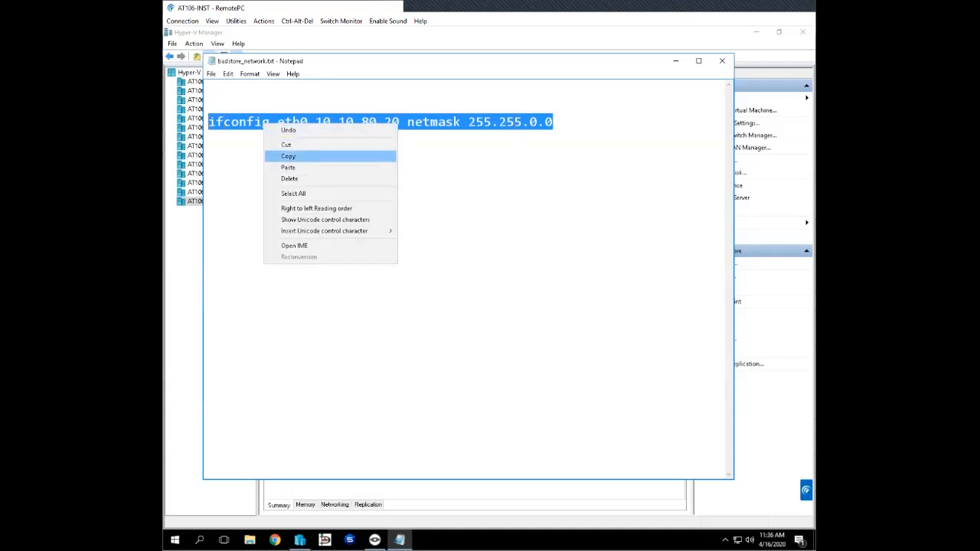
left_click(288, 157)
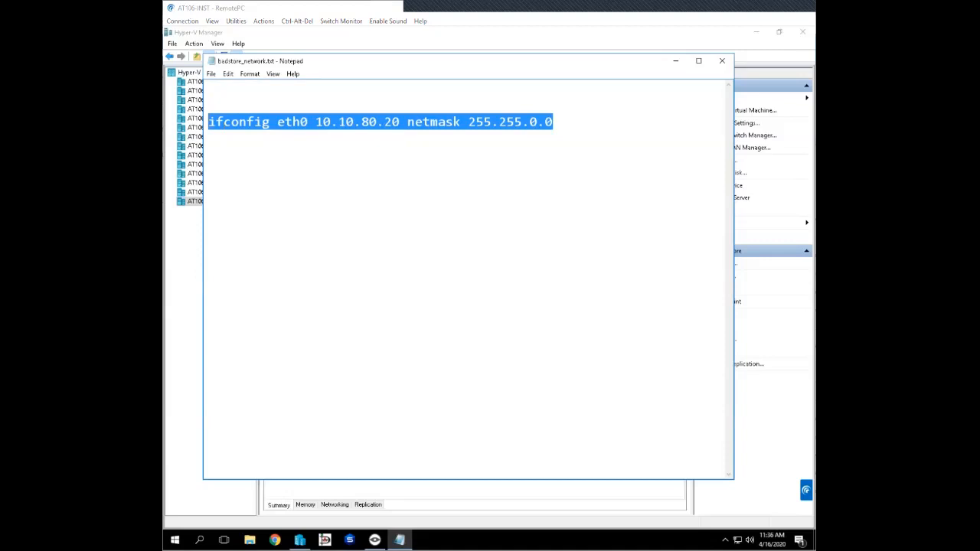
left_click(676, 60)
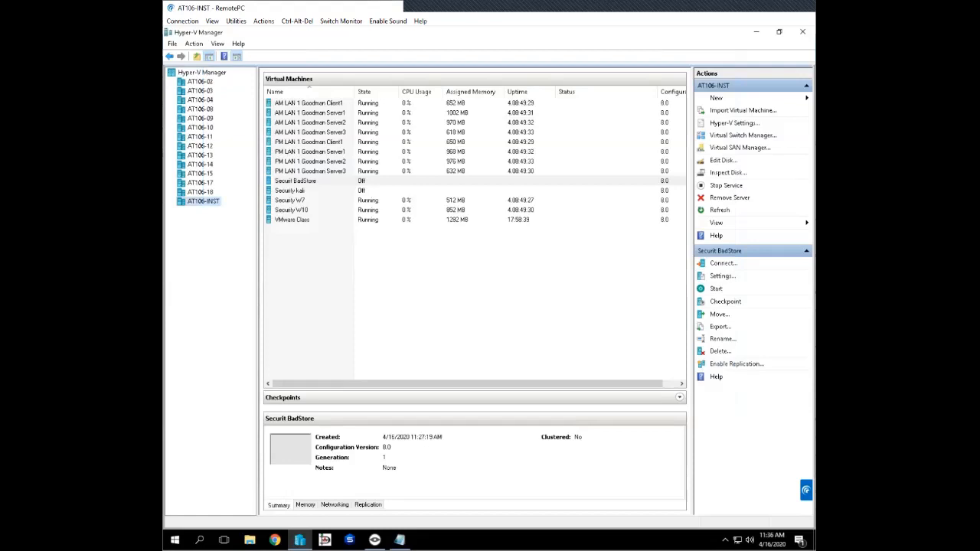
- Connect to the Securit BadStore virtual machine, start it, and activate its console once it has booted
right_click(331, 182)
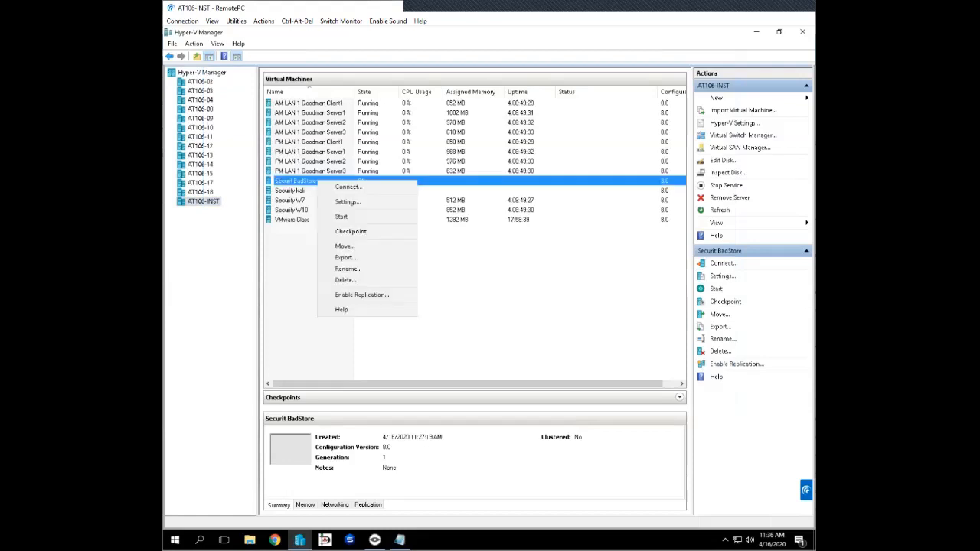
left_click(348, 202)
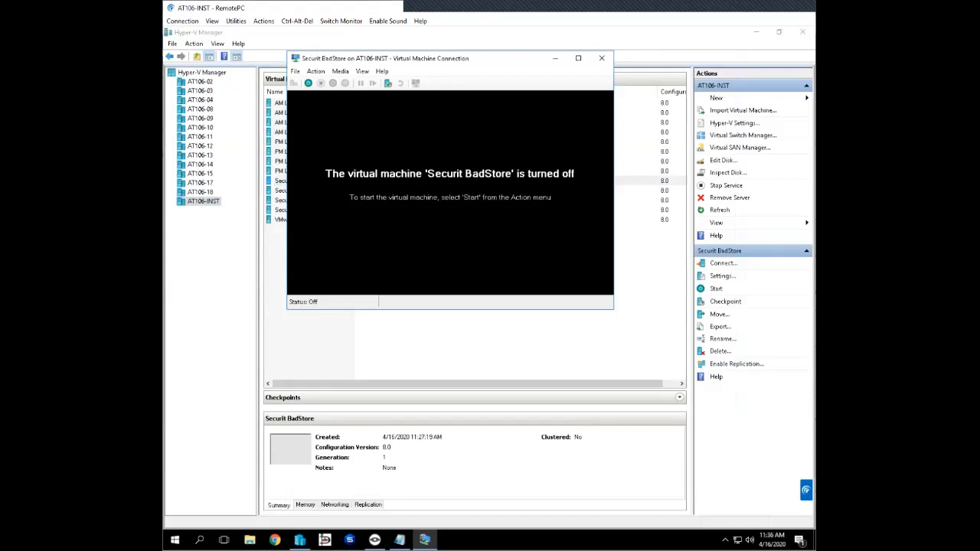
left_click(308, 83)
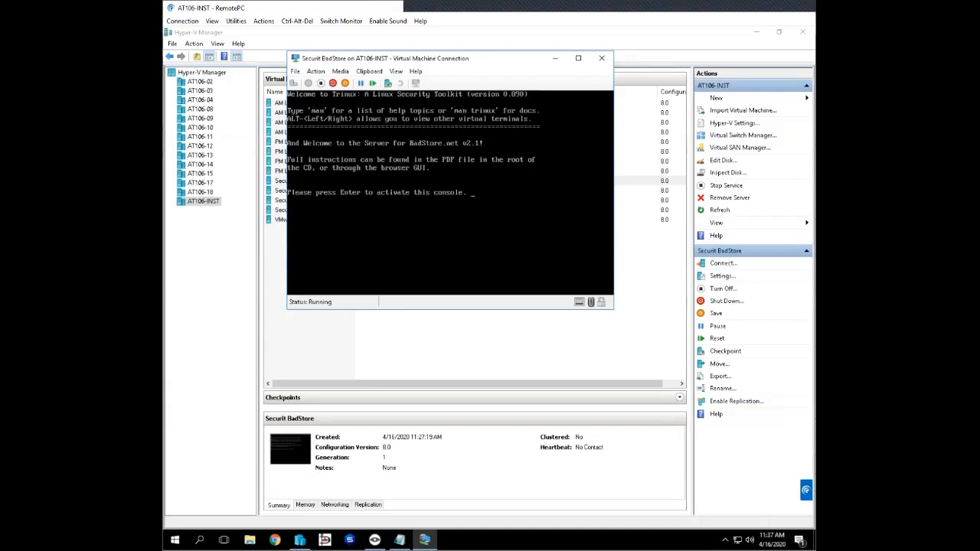
key("Return")
- Shorten the badstore_network note's window, place it beneath the virtual machine console, and bring the console back to the front
left_click(399, 540)
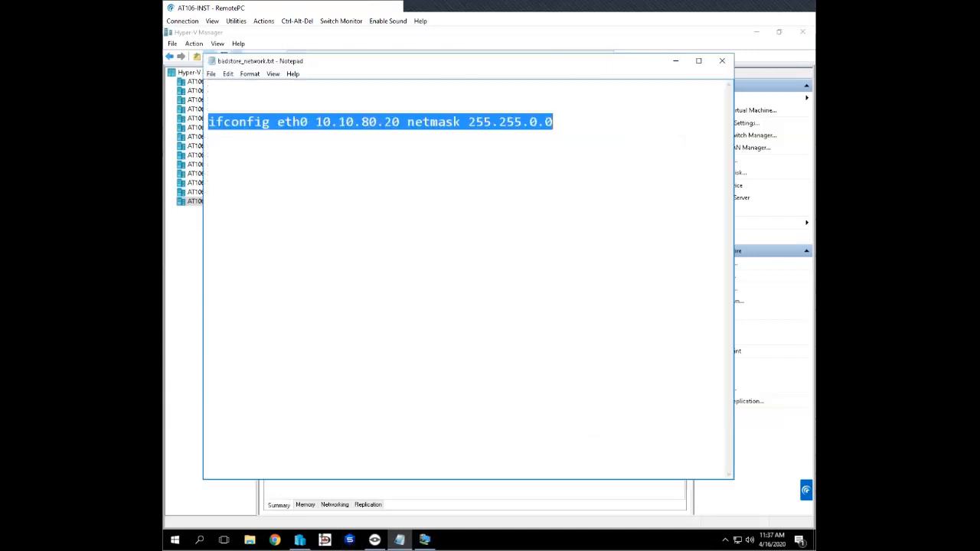
key("alt+Tab")
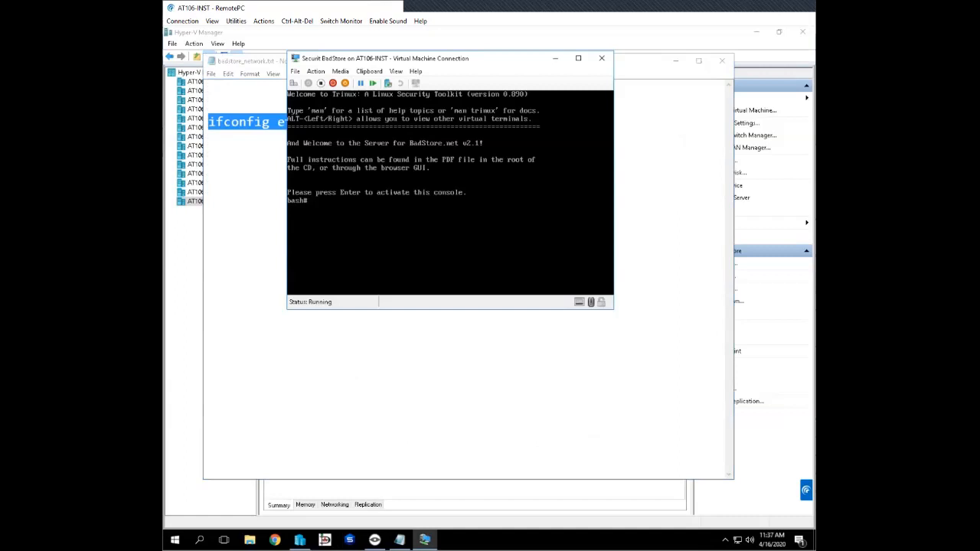
key("alt+Tab")
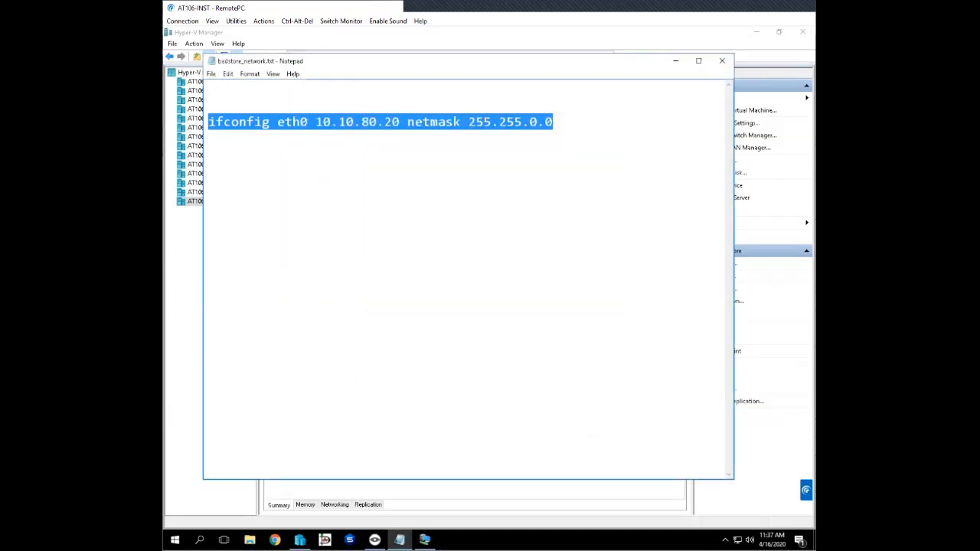
key("alt+Tab")
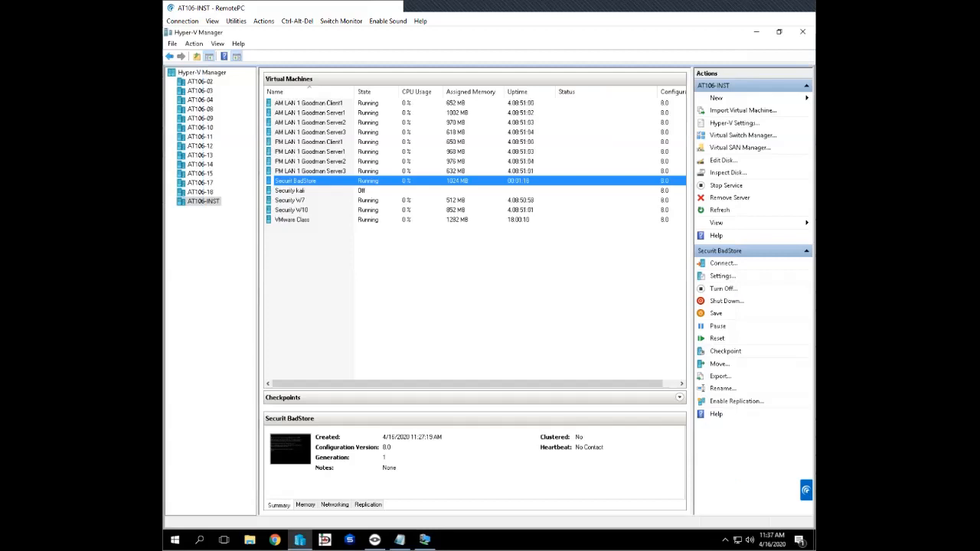
left_click(400, 540)
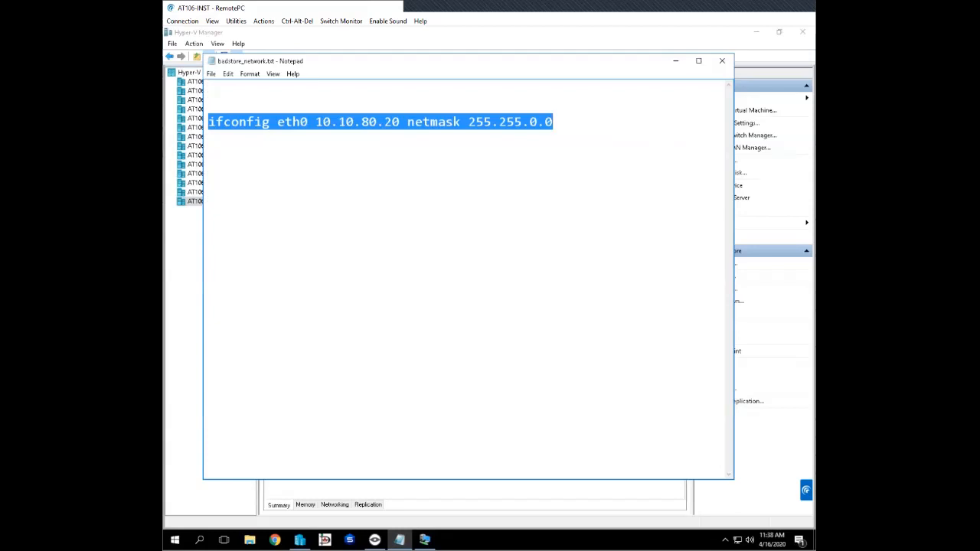
left_click_drag(414, 480, 414, 273)
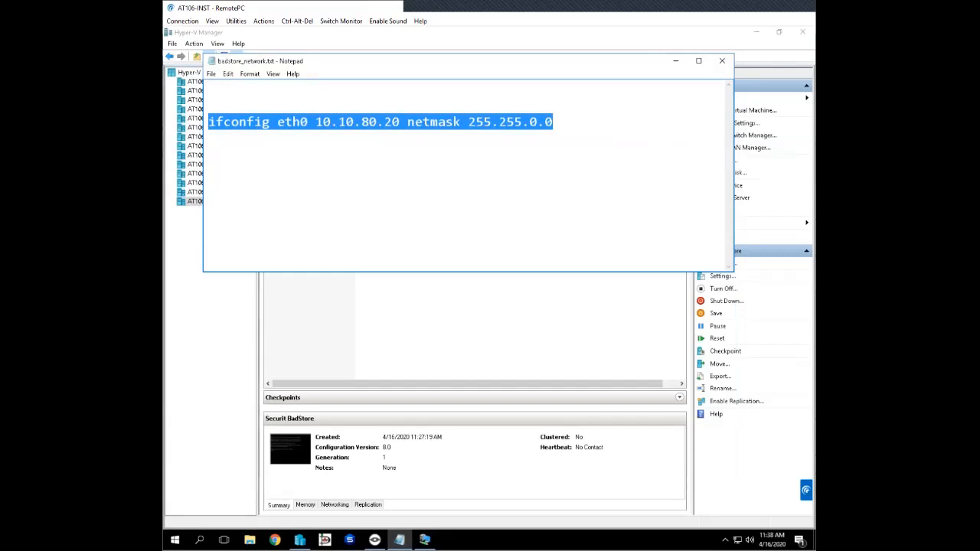
left_click_drag(414, 61, 393, 314)
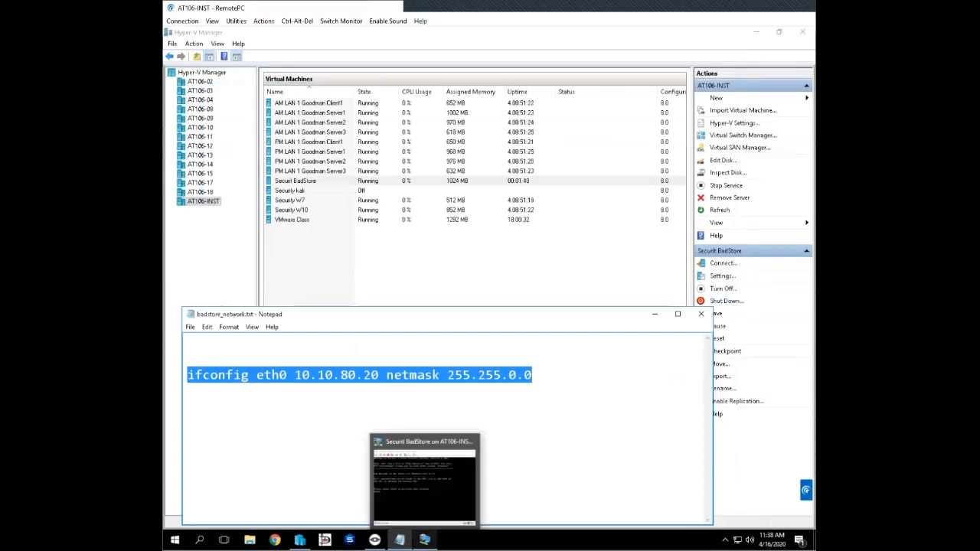
left_click(425, 540)
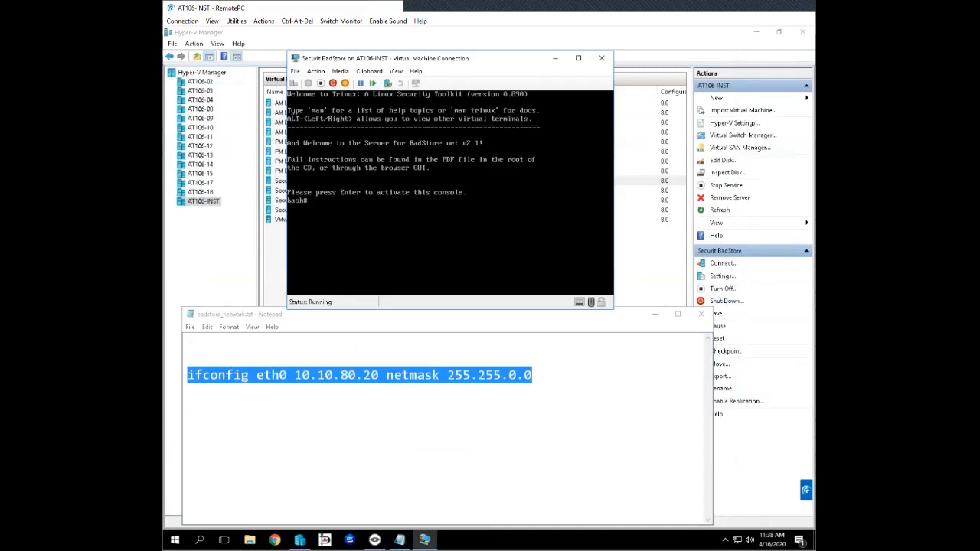
- Run ifconfig eth0 10.10.80.20 netmask 255.255.0.0 in the BadStore console
type("ifconfig eth0")
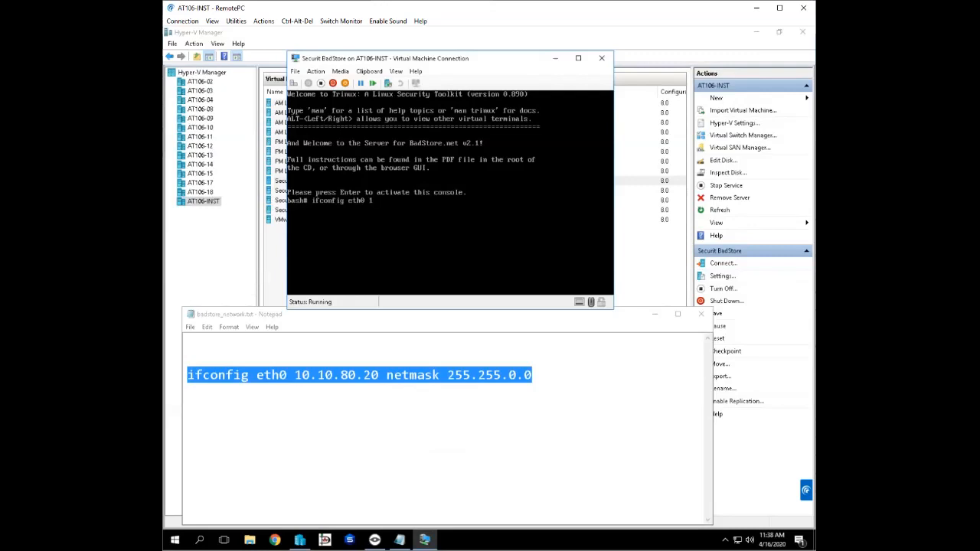
type("10.10.80.20 netmask 255.255.0.0")
key("Return")
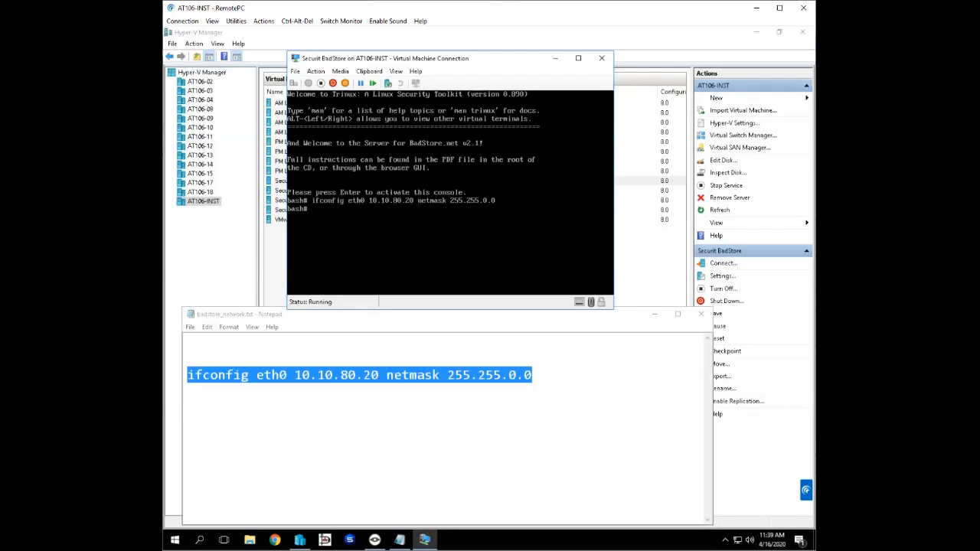
- List the BadStore machine's network interface configuration with ifconfig to check the eth0 address and mask
type("ifconfig")
key("Return")
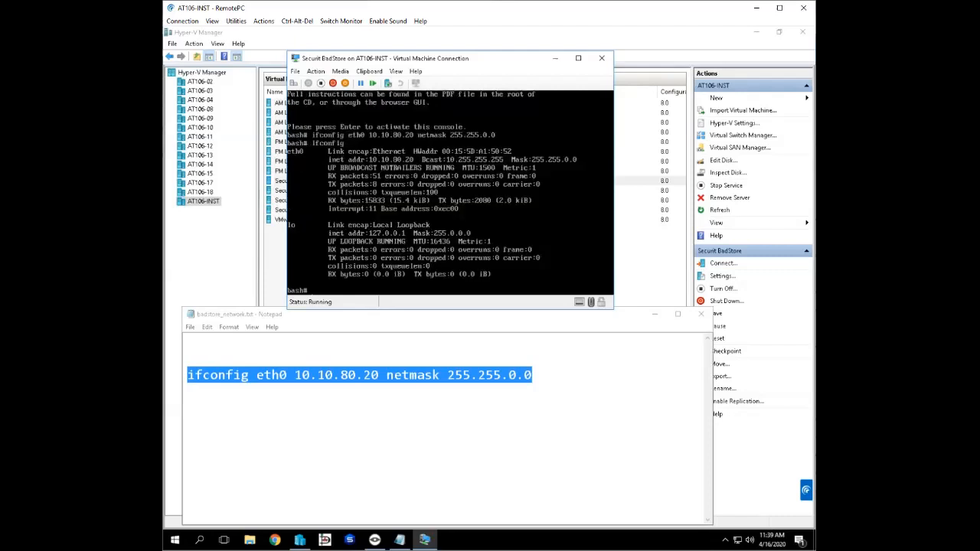
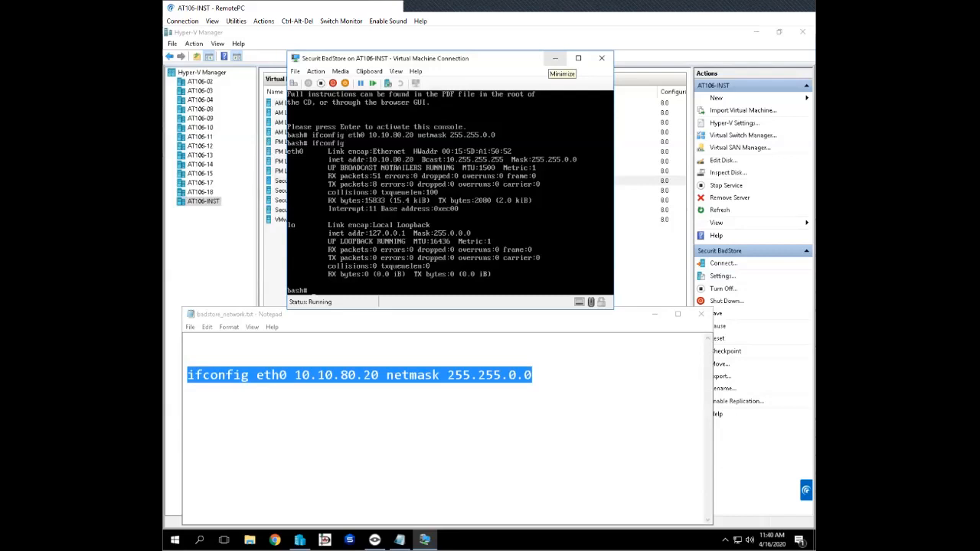
- Close the BadStore console, then connect to the Security kali virtual machine and start it
left_click(556, 58)
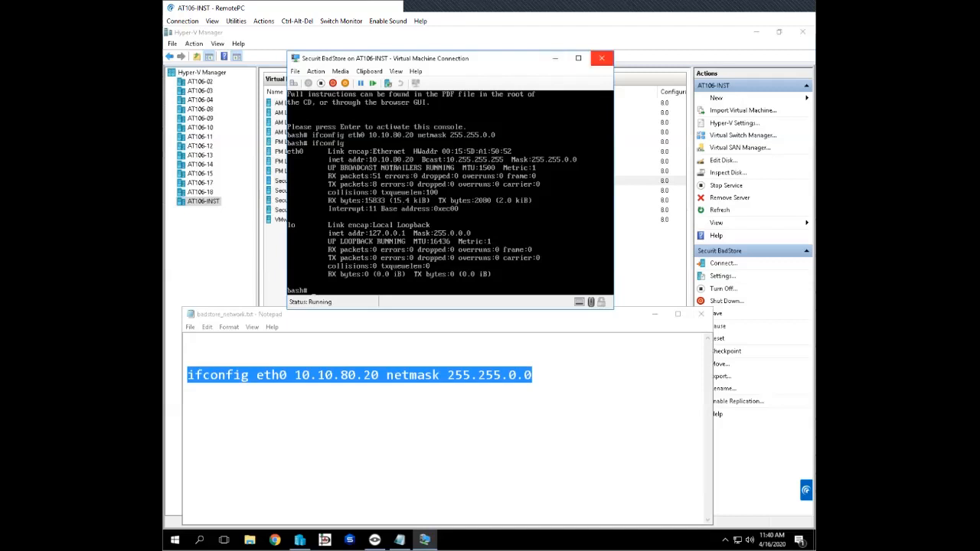
left_click(602, 58)
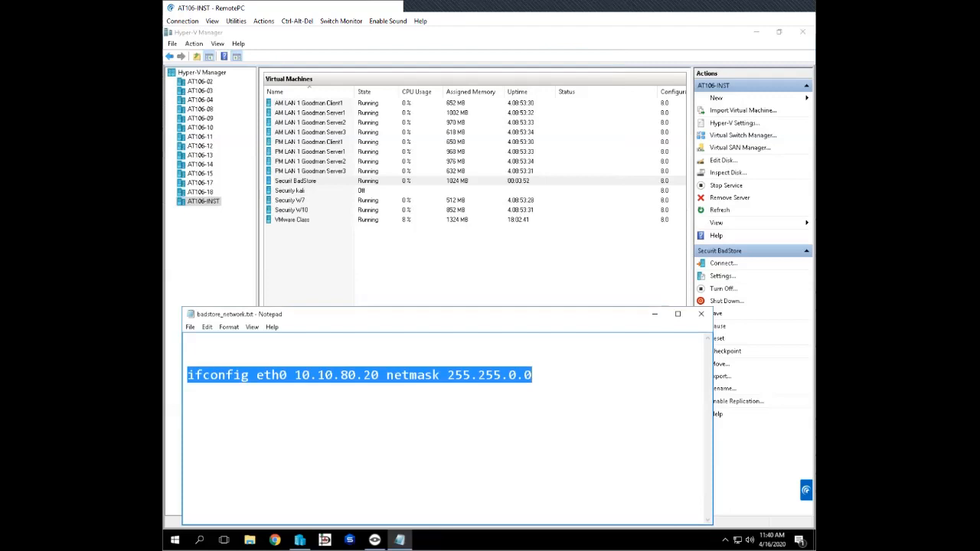
left_click(290, 190)
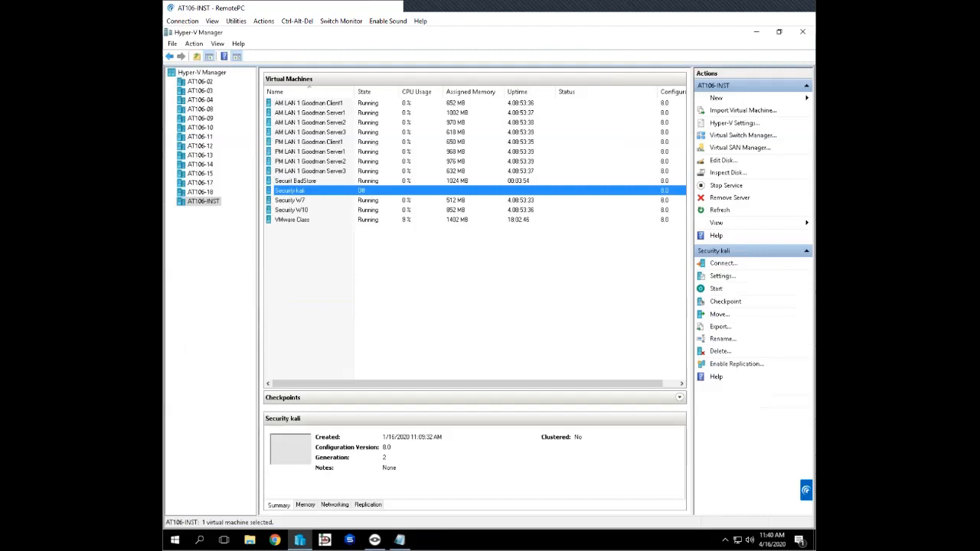
right_click(298, 191)
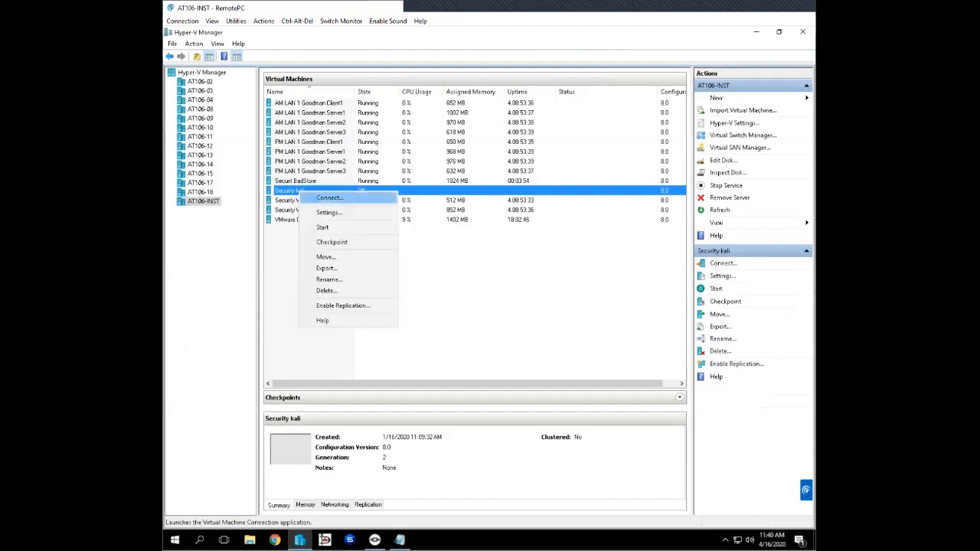
left_click(330, 197)
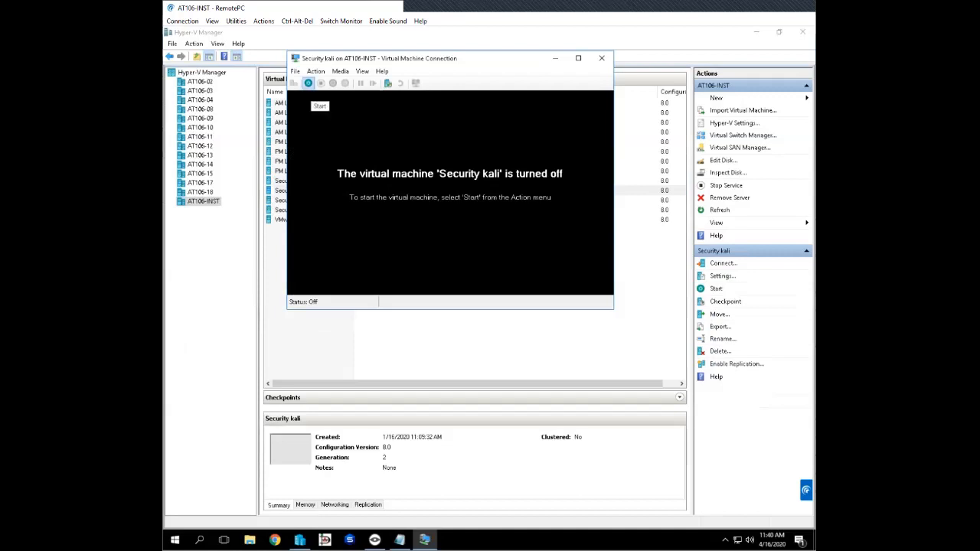
left_click(308, 83)
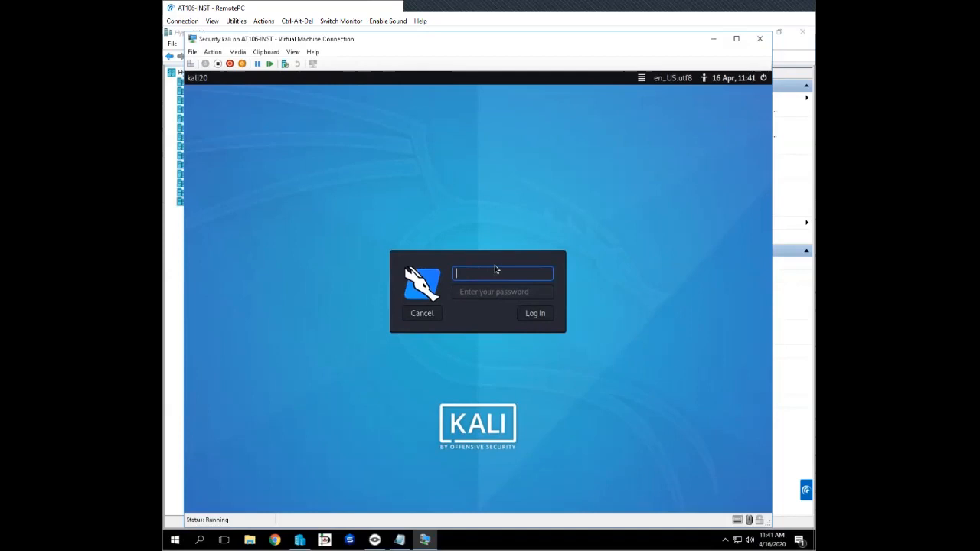
- Try to log in to the Kali machine as root with the account password
type("root")
key("Tab")
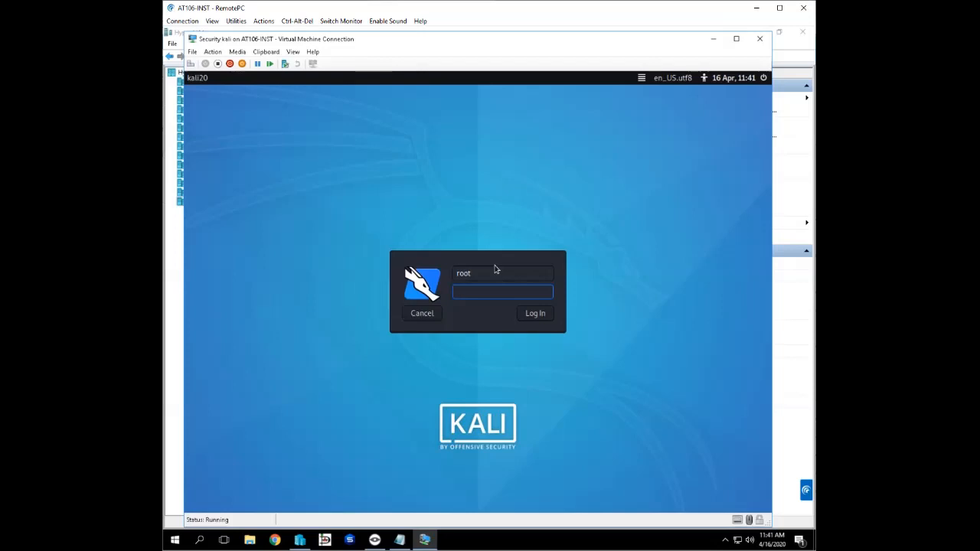
type("toor")
key("Return")
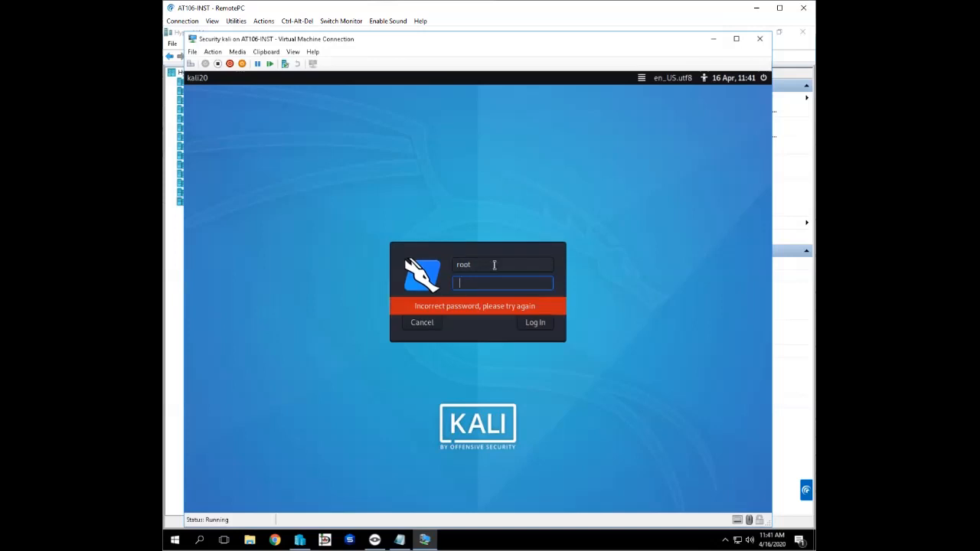
- Enter the root account password again in its corrected form and log in to the Kali desktop
type("toor123")
key("Return")
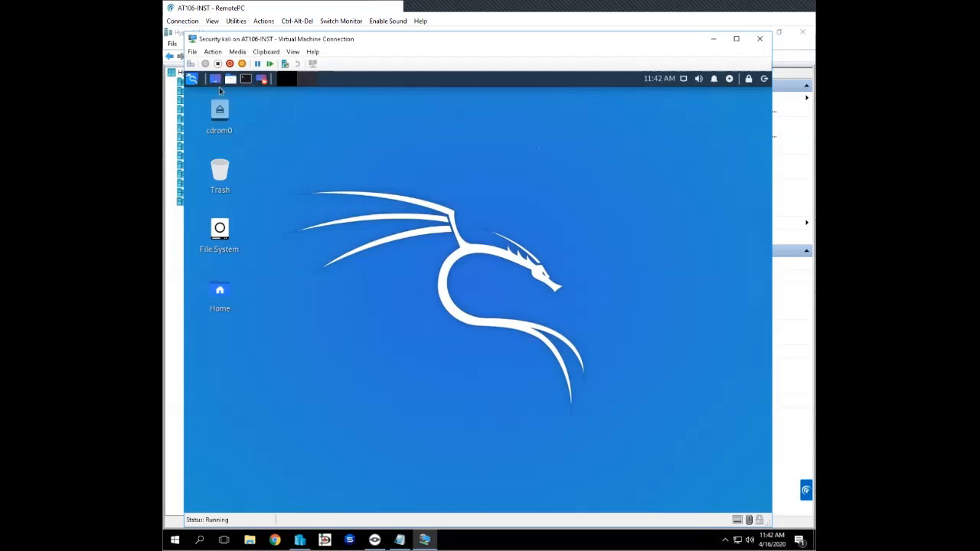
- Open a terminal on the Kali desktop and change to the /etc directory
left_click(245, 82)
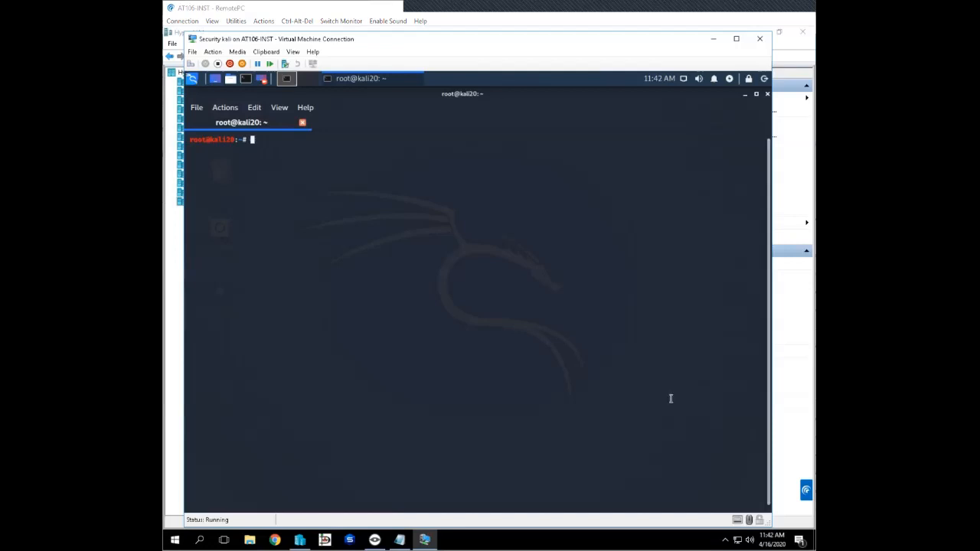
type("cd ")
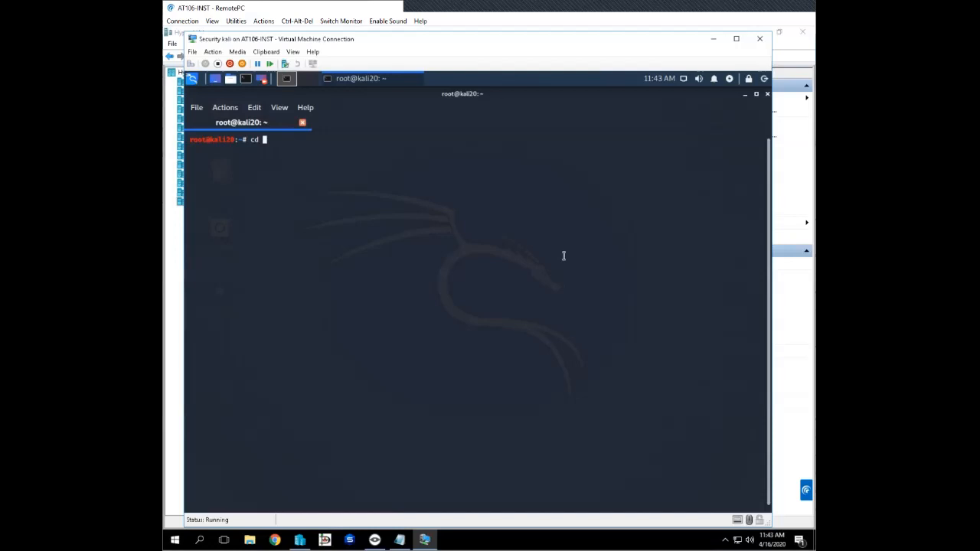
type("/etc")
key("Return")
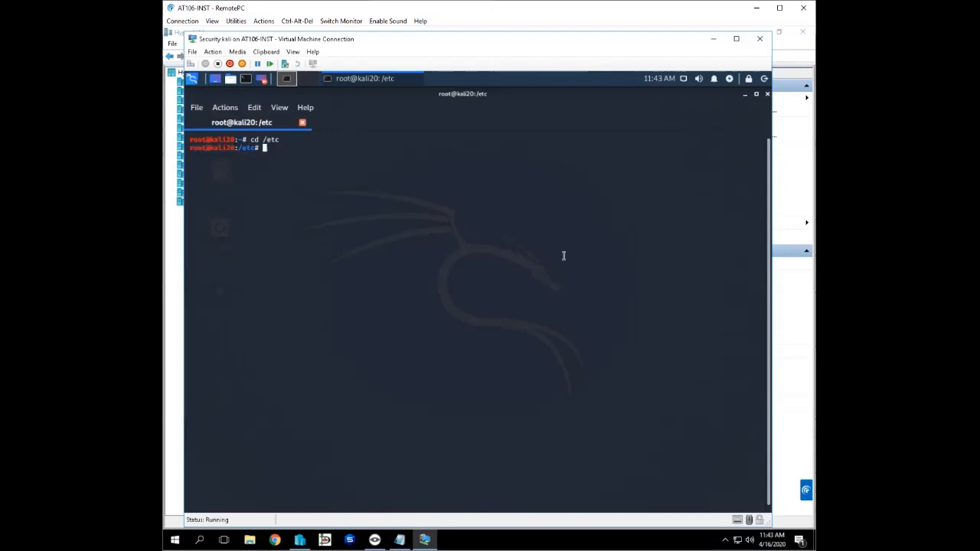
- List the names in /etc that begin with host, and open the hosts file in vim
type("vi")
key("BackSpace")
type("m host")
key("Tab")
key("Tab")
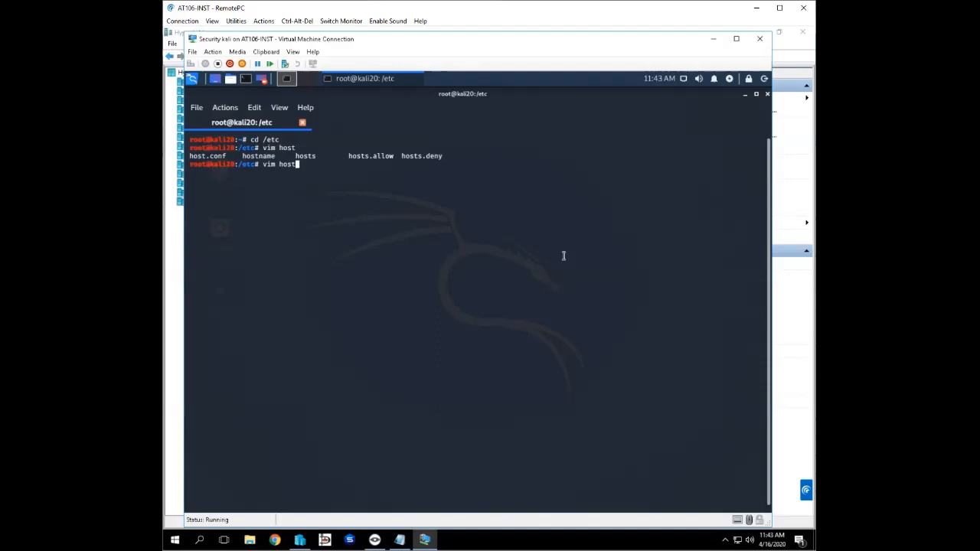
type("s")
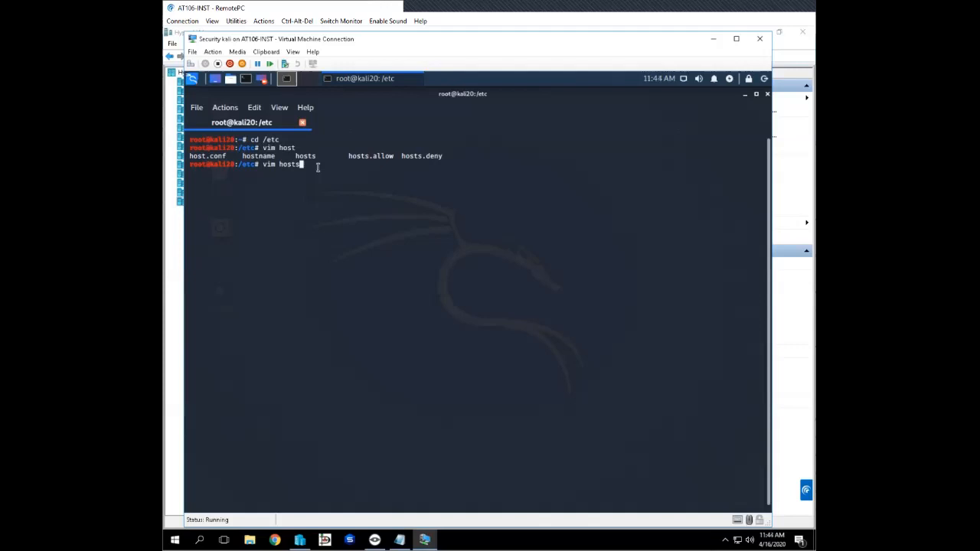
key("Return")
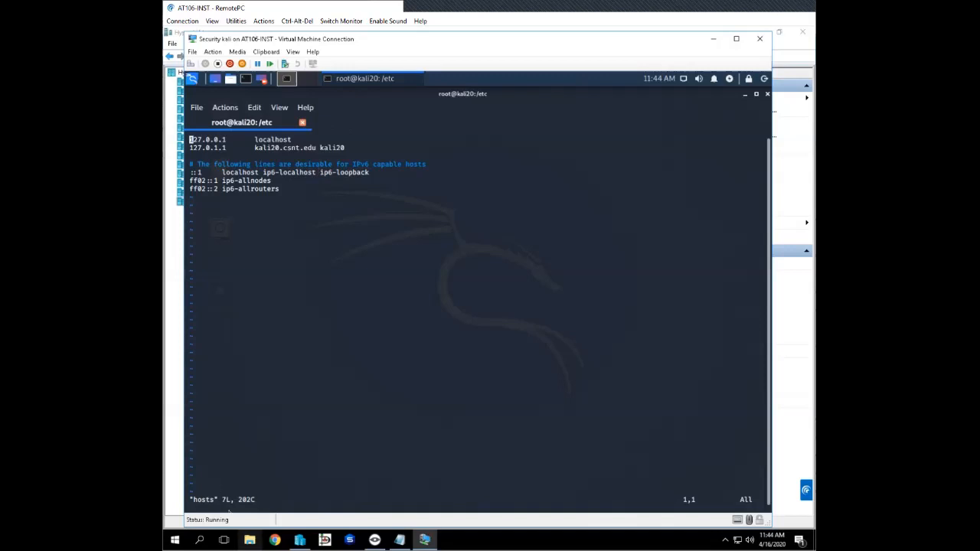
- On the Windows host, browse to the C:\Windows\System32\drivers folder in File Explorer
left_click(250, 540)
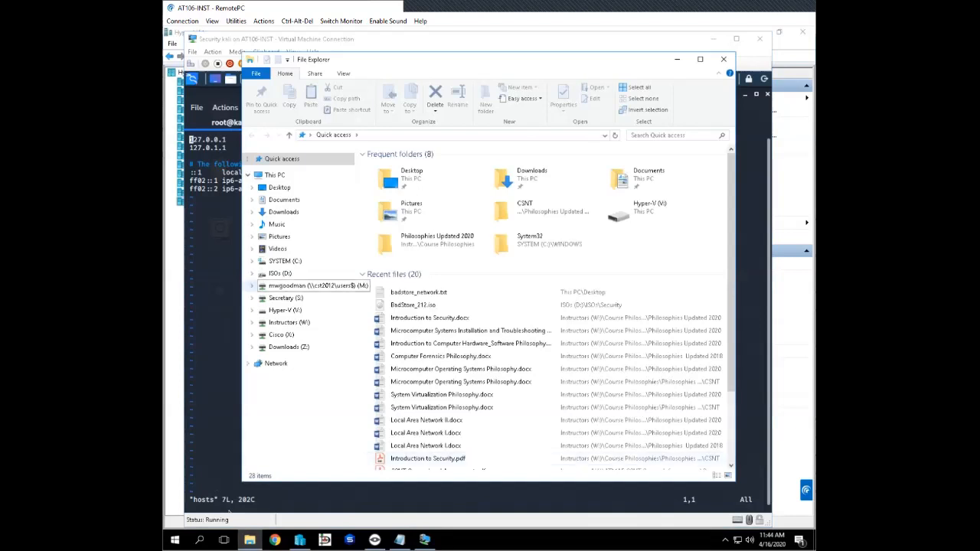
left_click(285, 261)
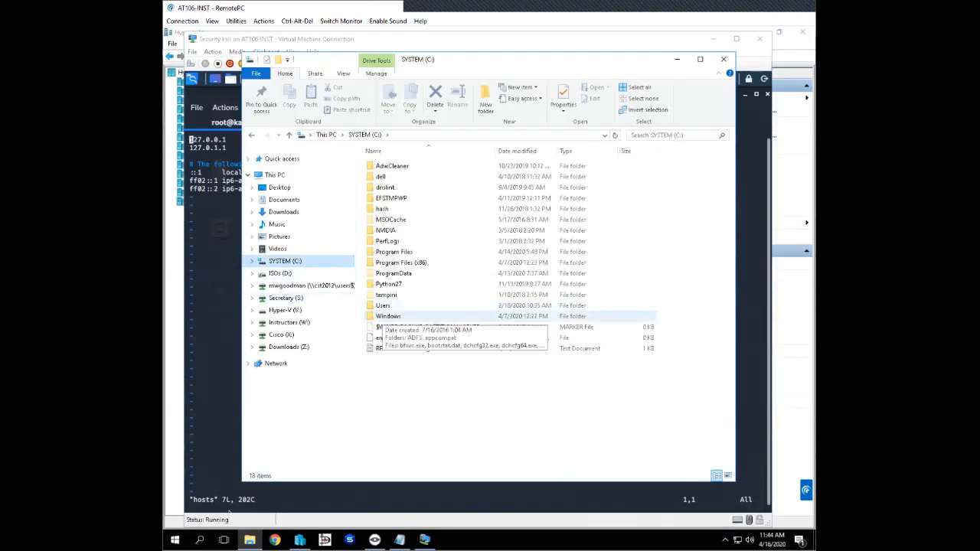
double_click(387, 315)
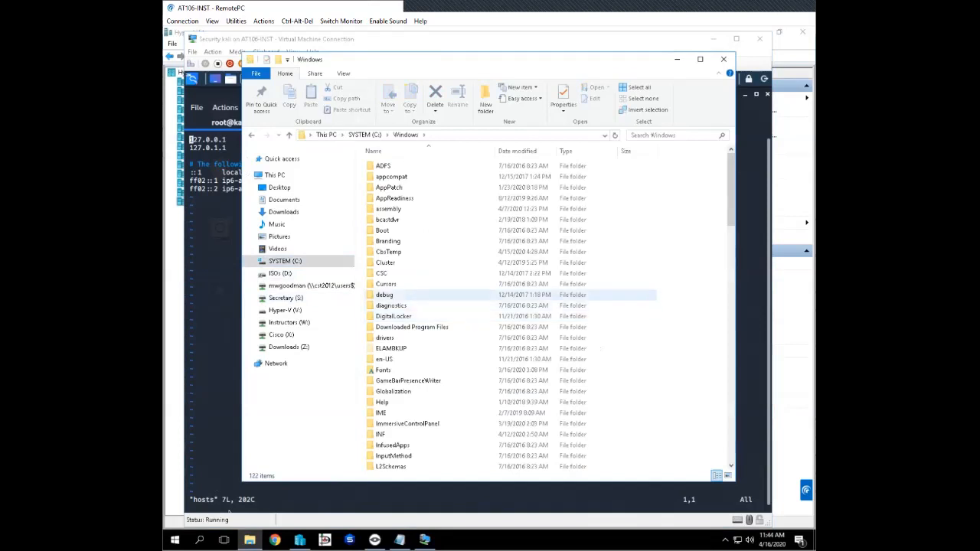
scroll(420, 294, "down", 2)
scroll(417, 299, "down", 4)
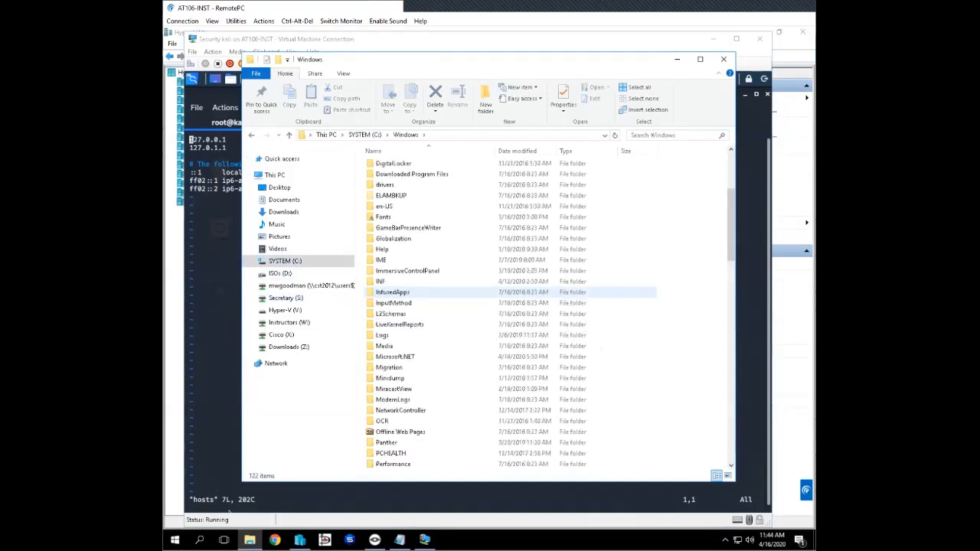
scroll(418, 295, "down", 3)
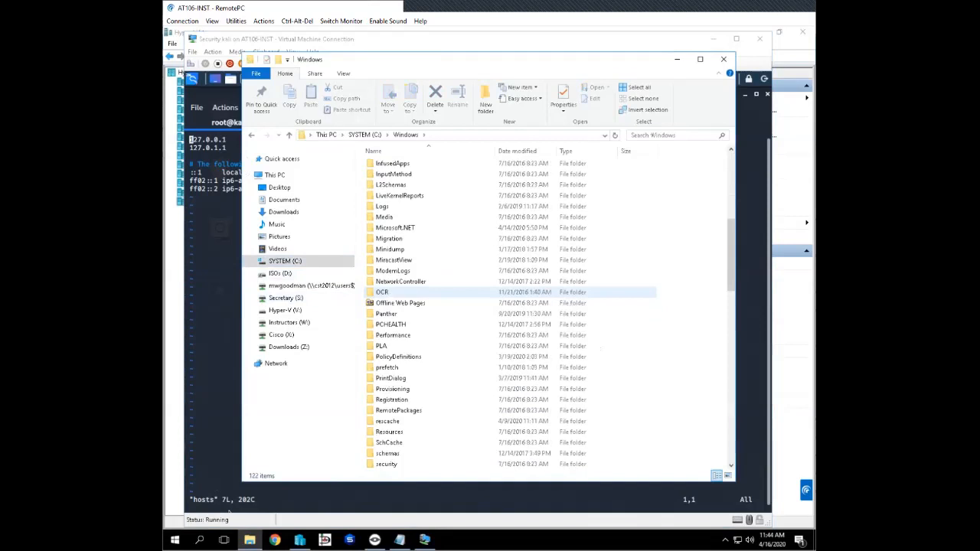
scroll(420, 292, "down", 1)
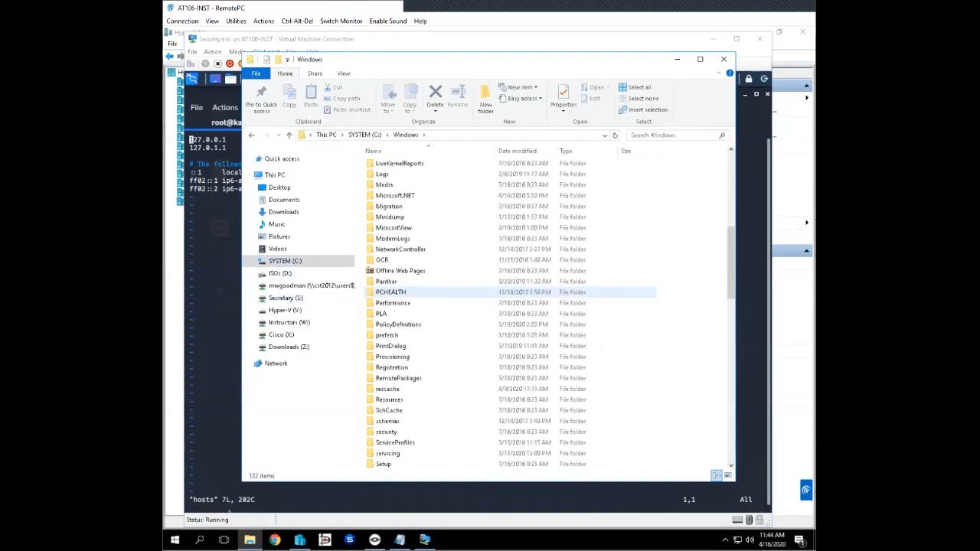
scroll(413, 422, "down", 1)
scroll(413, 422, "down", 1)
scroll(414, 421, "down", 2)
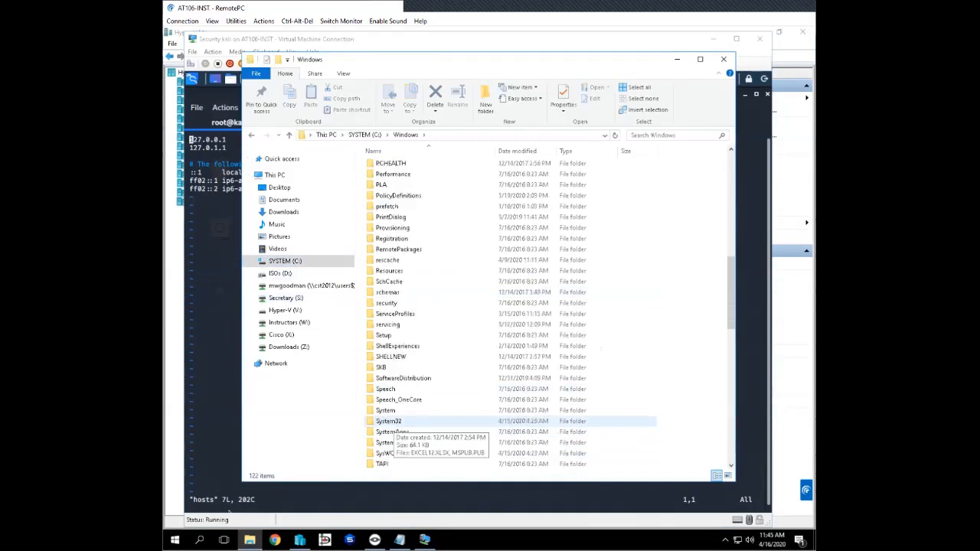
scroll(414, 421, "down", 2)
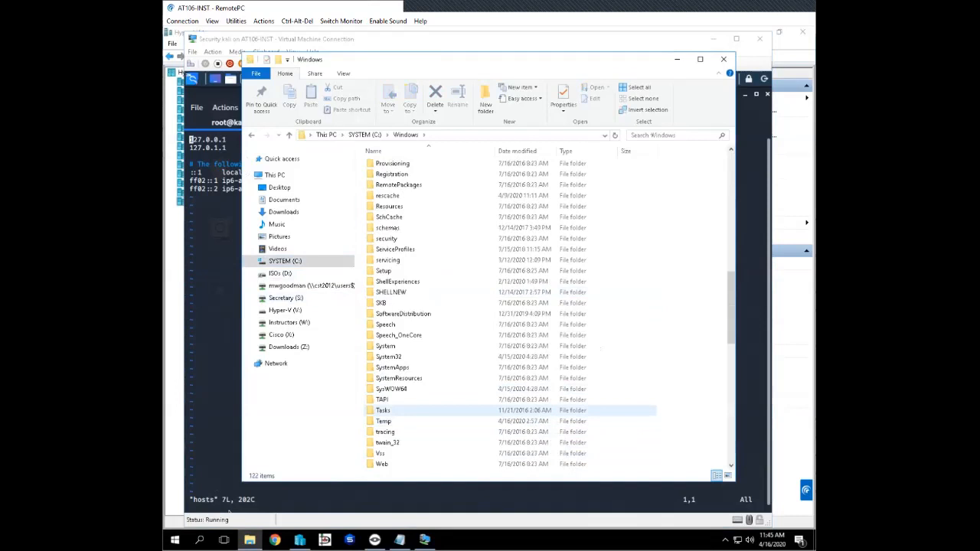
double_click(389, 357)
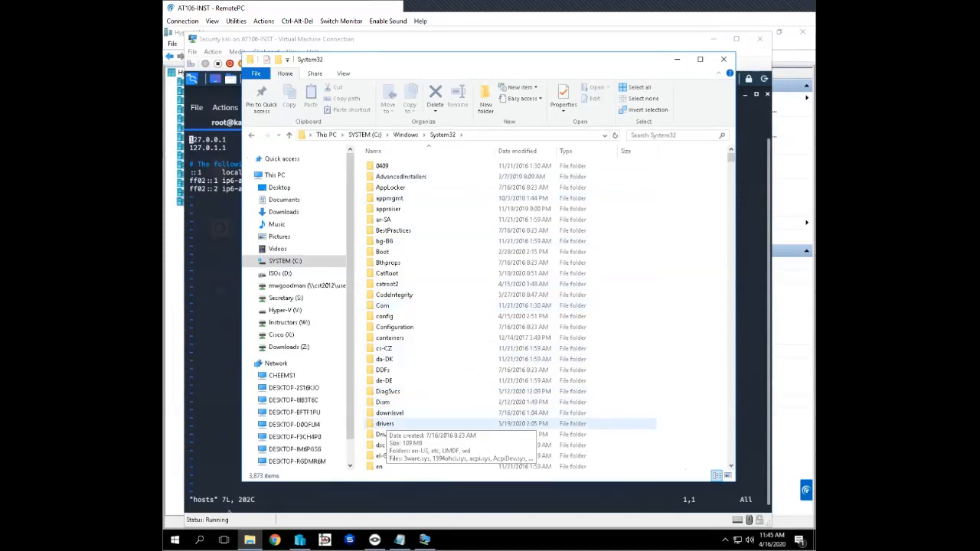
double_click(385, 423)
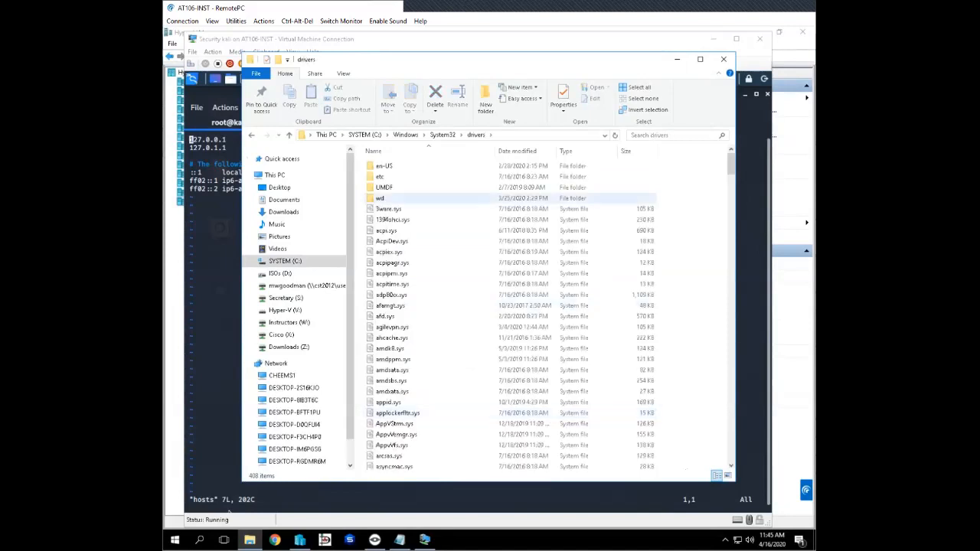
- Open the etc folder inside drivers to show where Windows keeps its hosts file, and close File Explorer
left_click(529, 136)
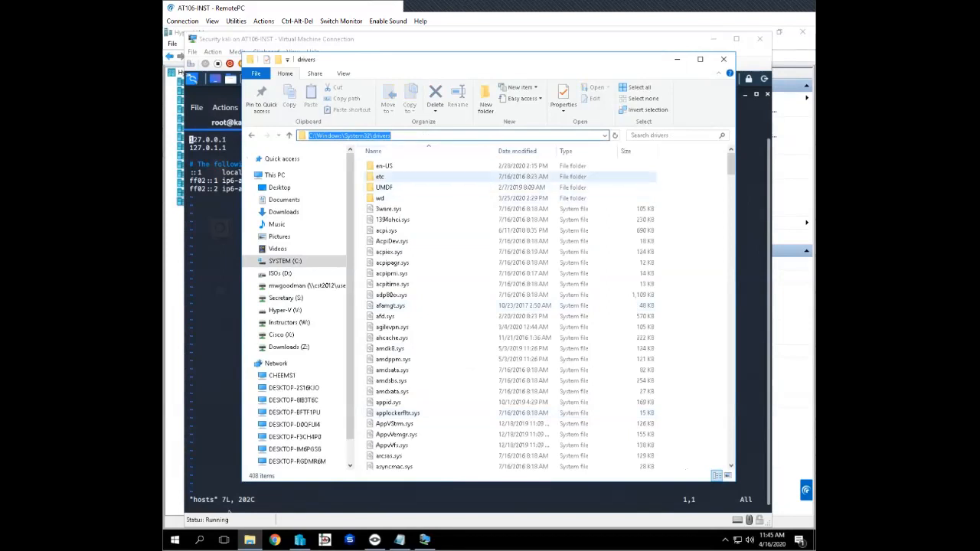
left_click(381, 177)
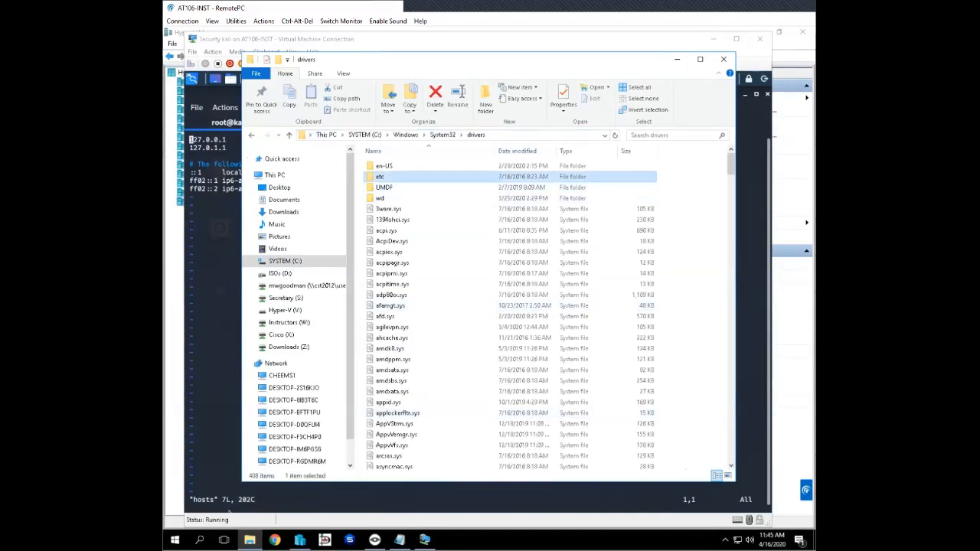
key("Return")
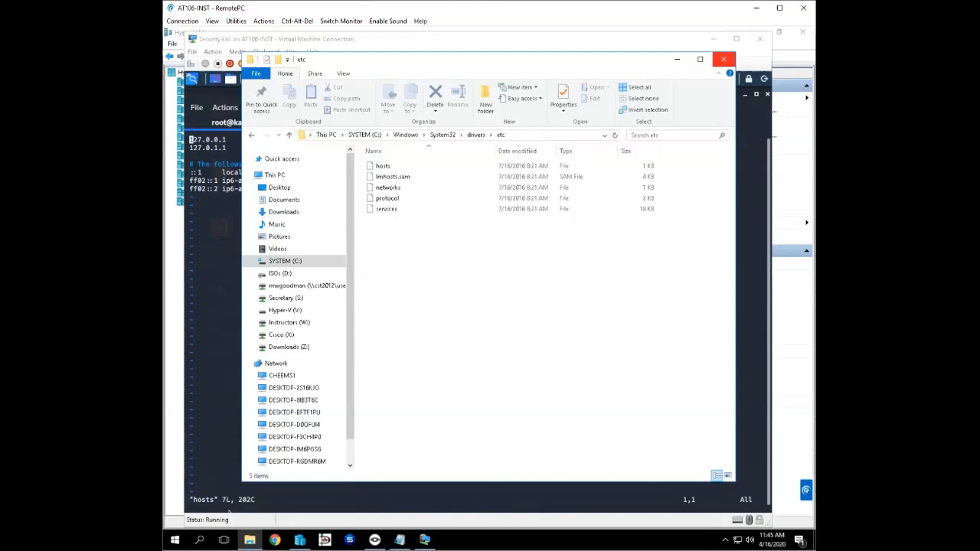
left_click(723, 59)
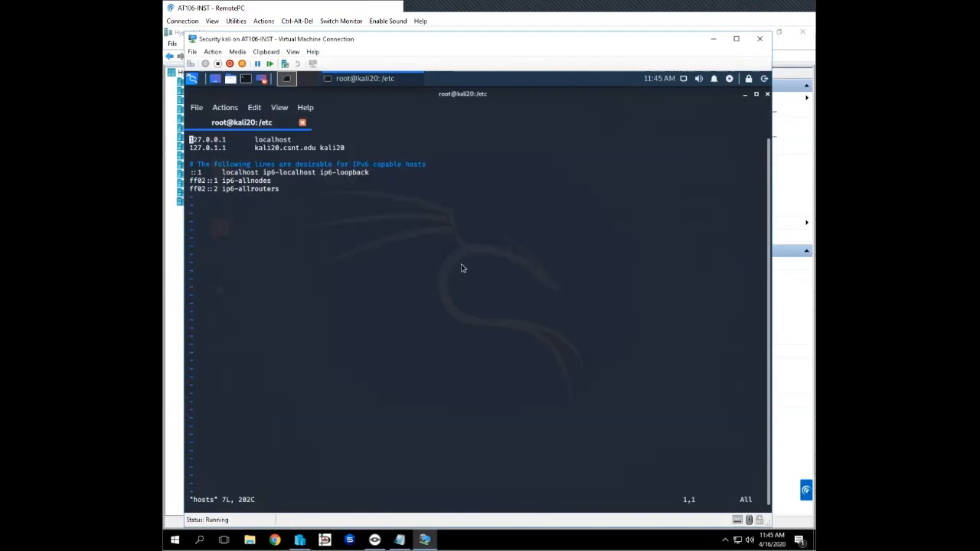
- Switch vim to insert mode and add an empty line above the 127.0.0.1 localhost entry of the hosts file
left_click(296, 217)
key("i")
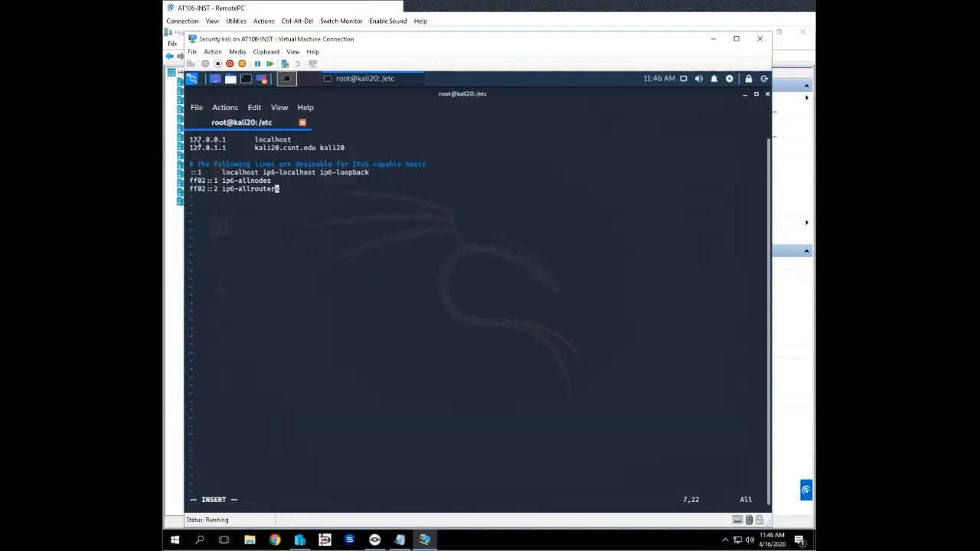
key("Up")
key("Up")
key("Up")
key("Up")
key("Up")
key("Up")
key("Left")
key("Left")
key("Left")
key("Left")
key("Left")
key("Left")
key("Left")
key("Left")
key("Left")
key("Left")
key("Left")
key("Left")
key("Left")
key("Left")
key("Left")
key("Return")
key("Up")
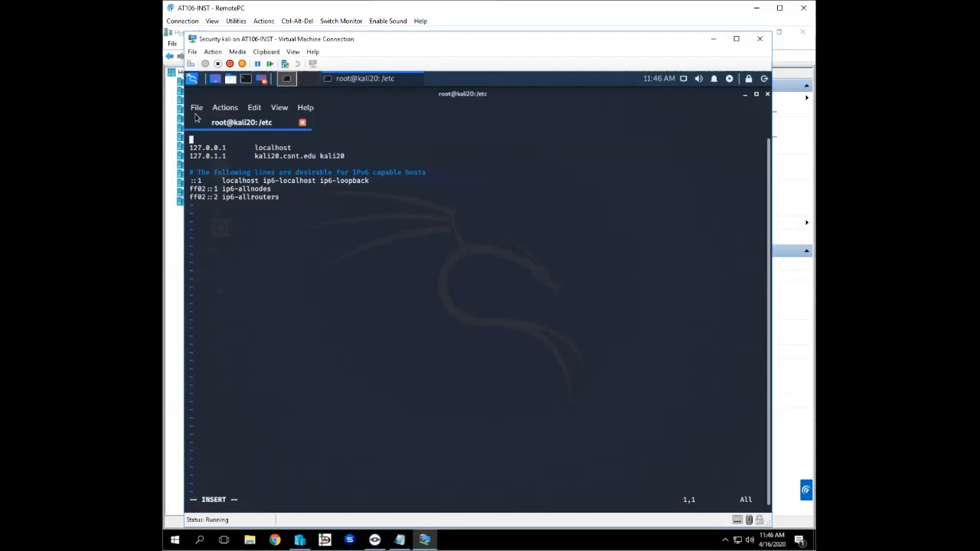
- Enter the IP address 10.10.80.20 followed by a tab on the empty first line of the hosts file
type("10.10.80.20")
key("Tab")
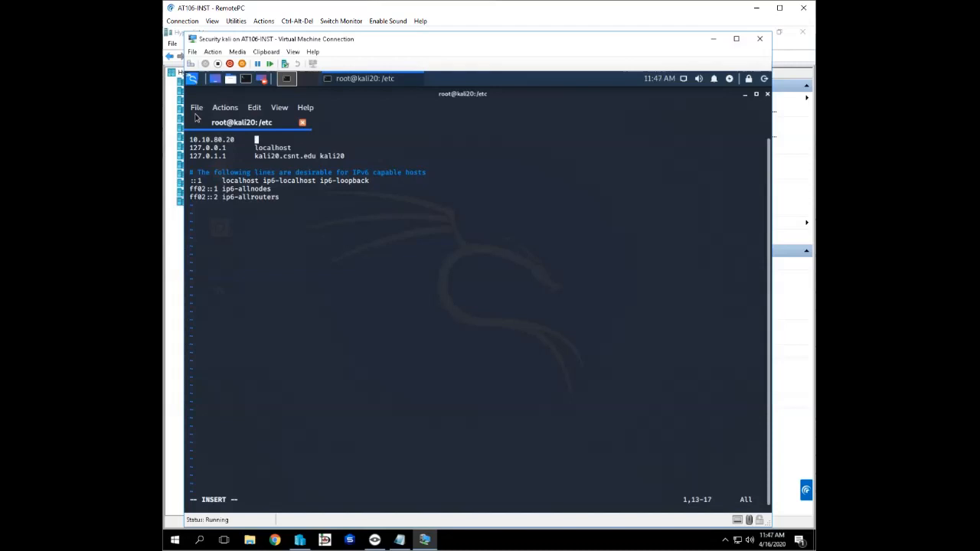
type("www.badssssto")
key("BackSpace")
key("BackSpace")
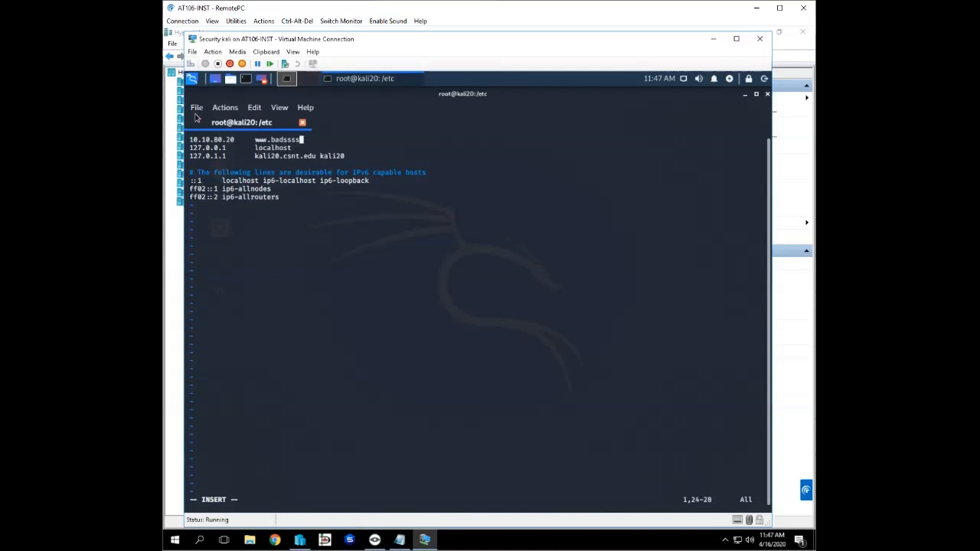
key("BackSpace")
key("BackSpace")
key("BackSpace")
type("toore")
key("BackSpace")
key("BackSpace")
key("BackSpace")
type("re.net")
- Append the aliases badstore.net and badstore to the 10.10.80.20 entry
type("bads")
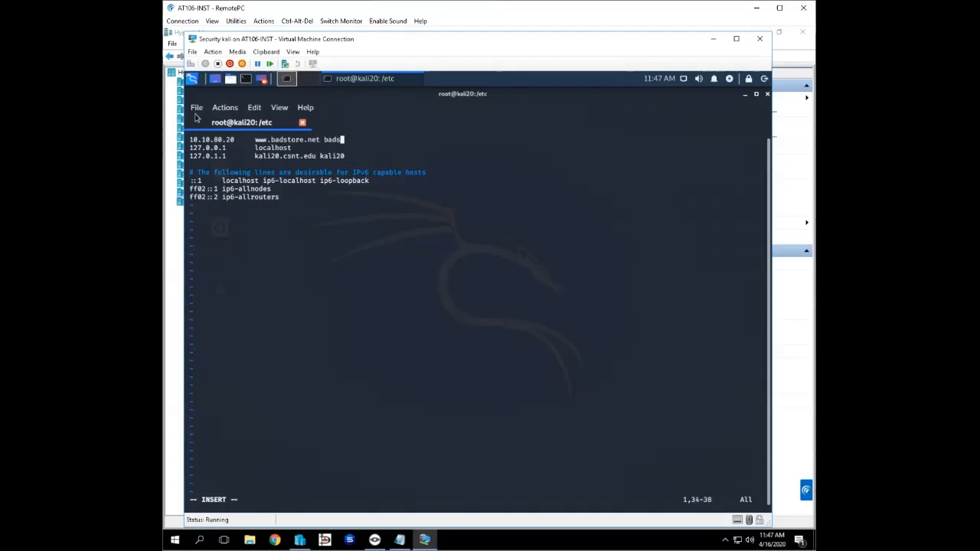
type("tore.net")
type("badstore.net badstore")
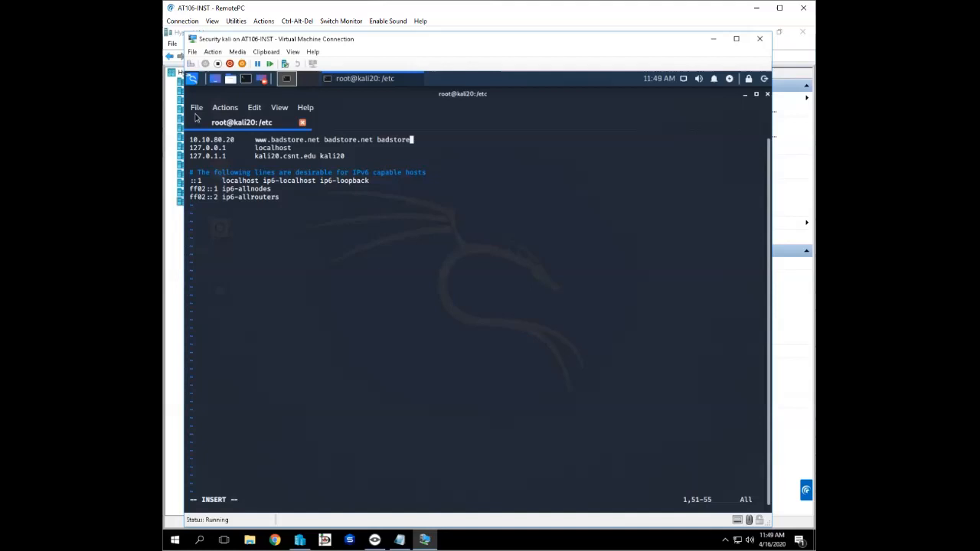
- Save the edited hosts file and quit vim
key("Escape")
type(":")
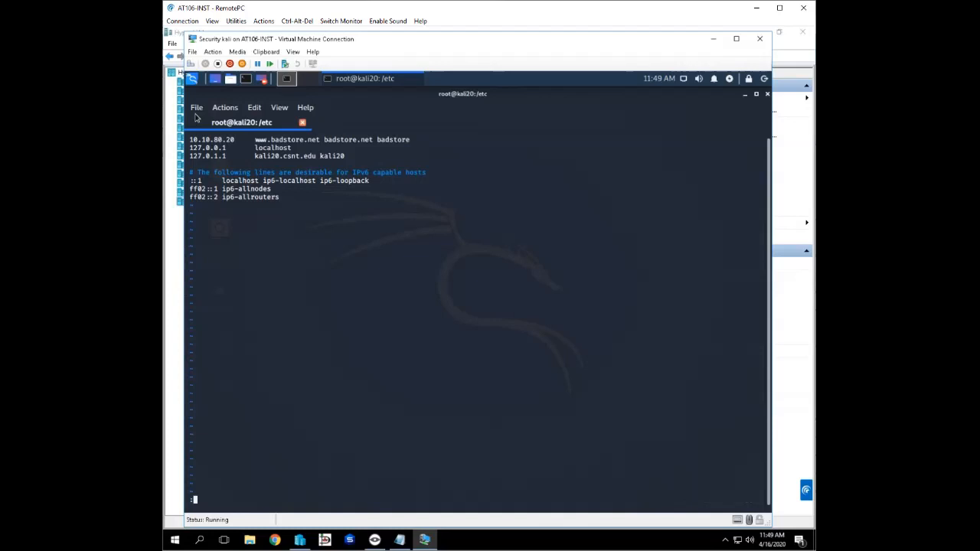
type("wq")
key("Return")
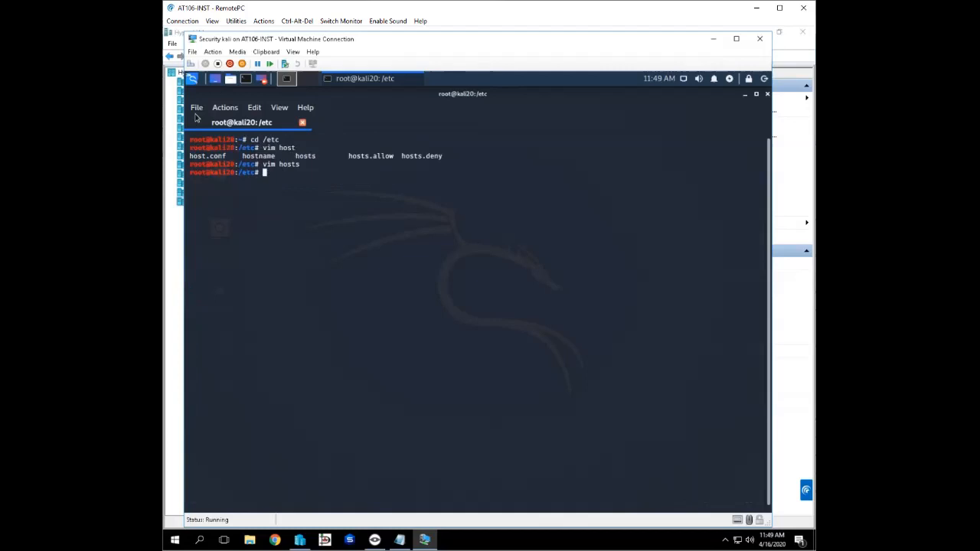
- Ping the host name badstore with a count of 2 packets
type("ping -c 2")
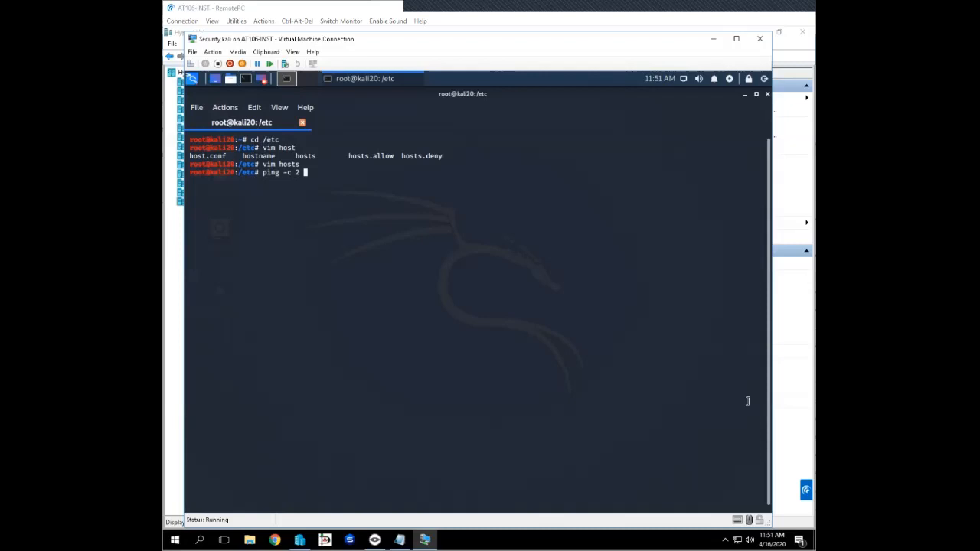
type("b")
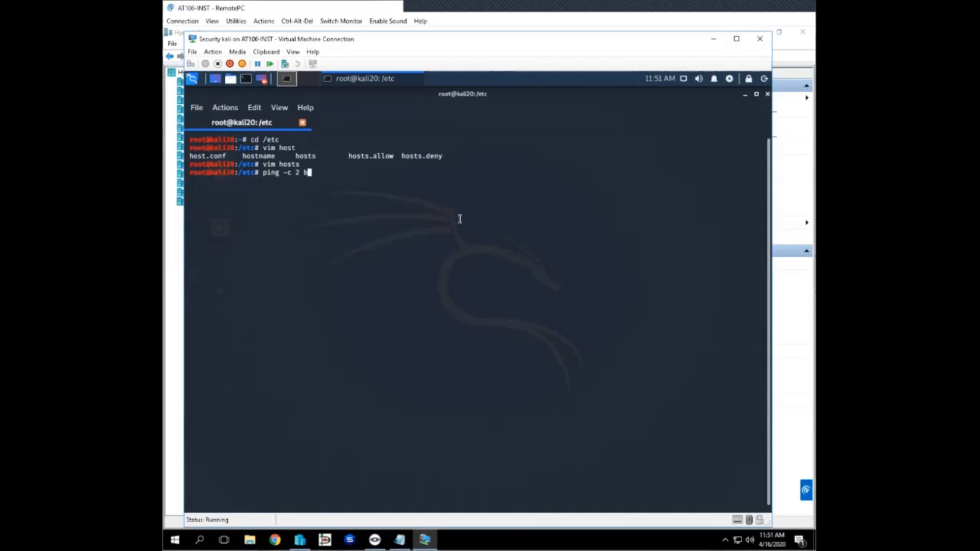
type("adstore")
key("Return")
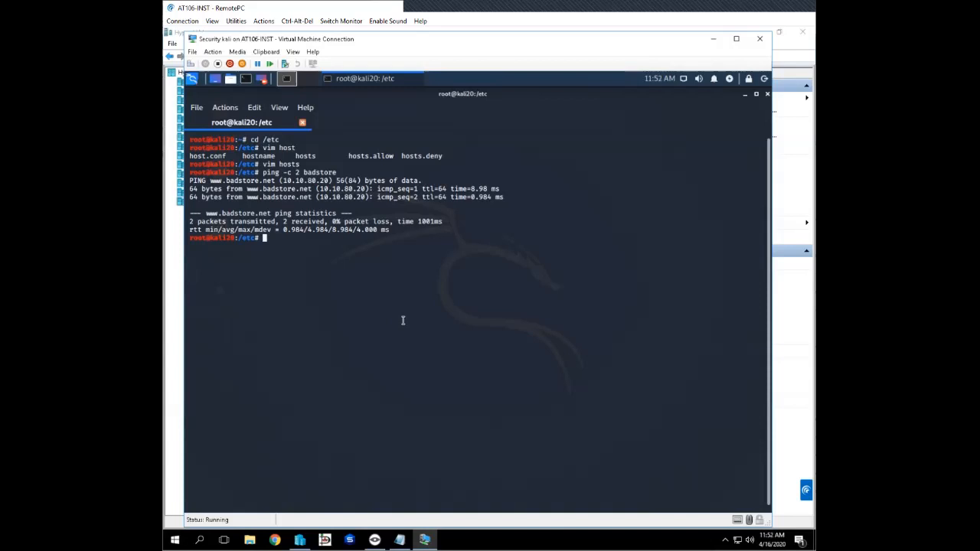
- Exit the terminal and launch the web browser on the Kali machine
type("exit")
key("Return")
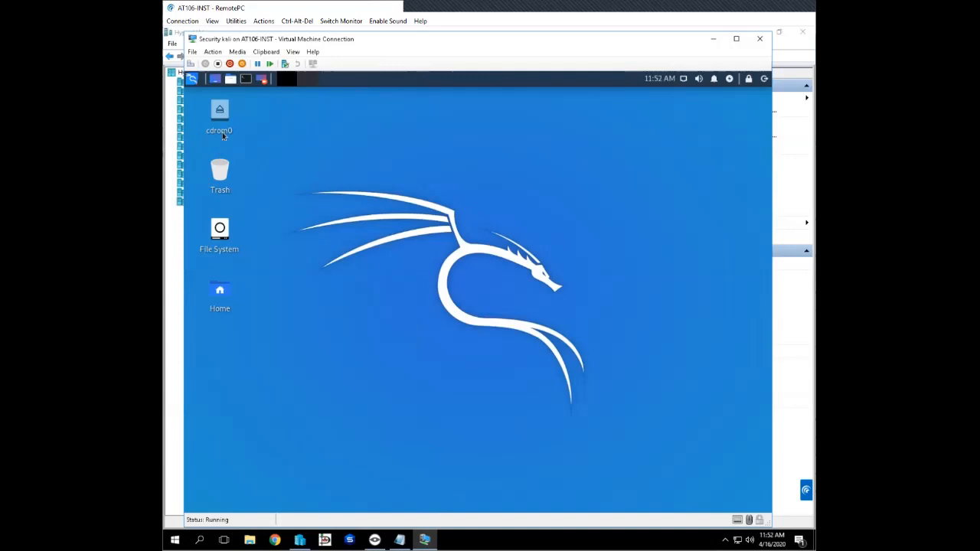
left_click(191, 79)
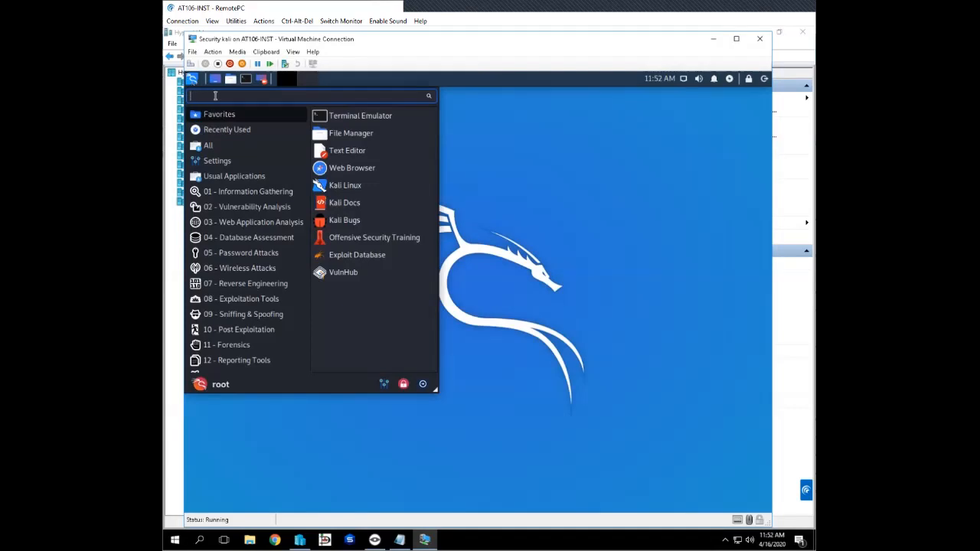
left_click(350, 169)
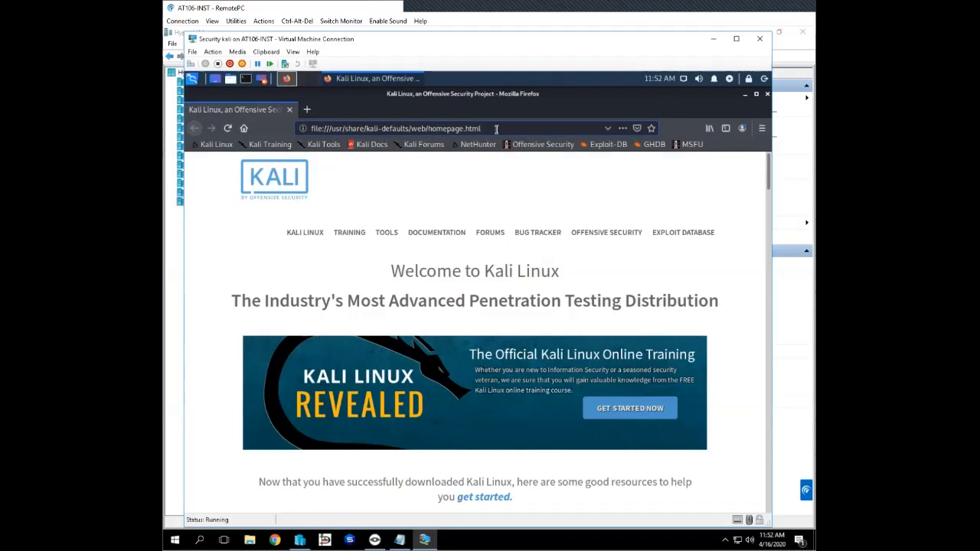
left_click_drag(481, 128, 305, 128)
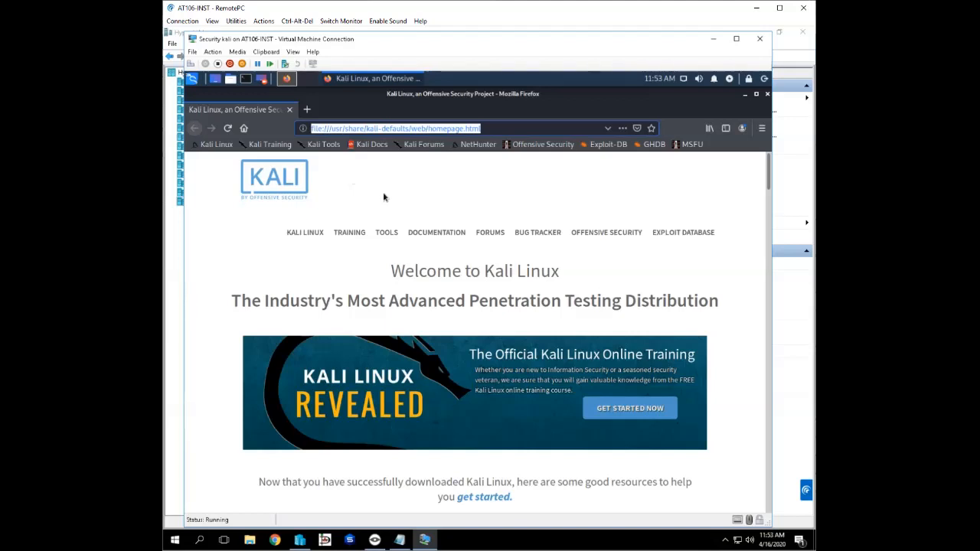
type("w")
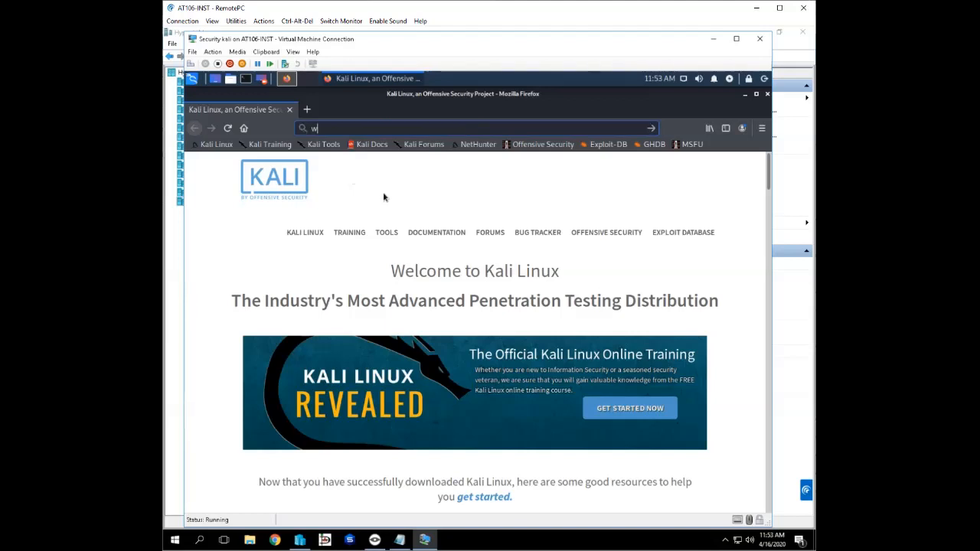
type("ww.bad")
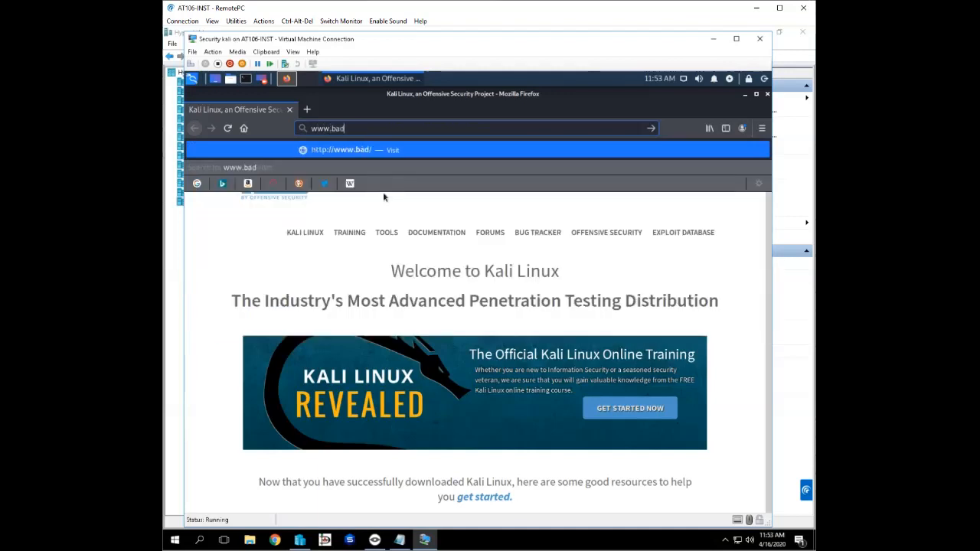
type("store.nettt")
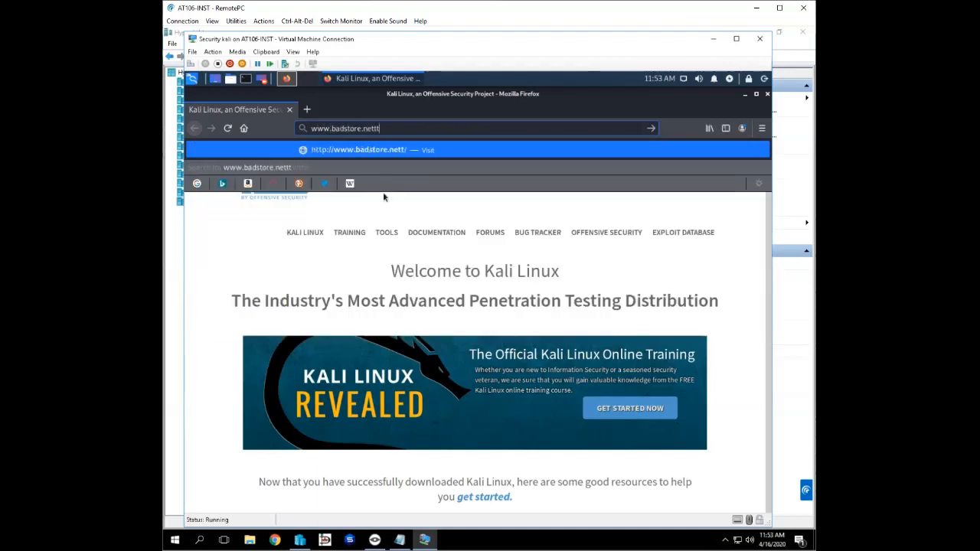
key("BackSpace")
key("BackSpace")
key("BackSpace")
key("Return")
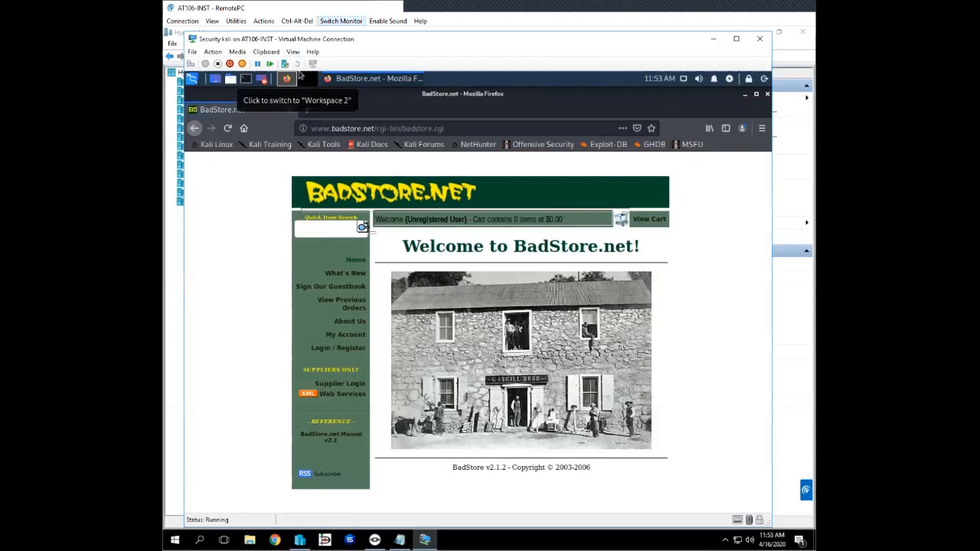
- Switch to Veyon Master, open a remote view of computer AT106-06 and return its browser to the Kali start page
left_click(340, 20)
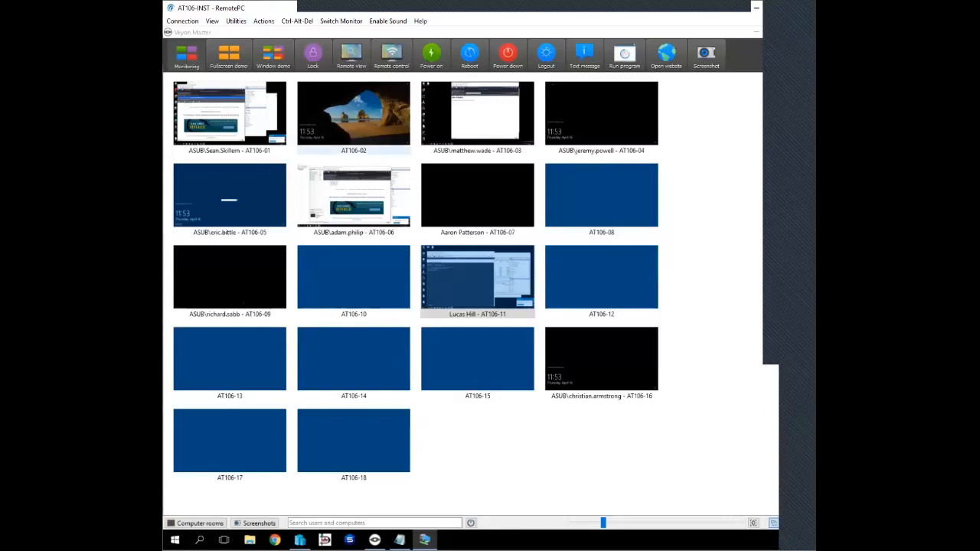
right_click(351, 185)
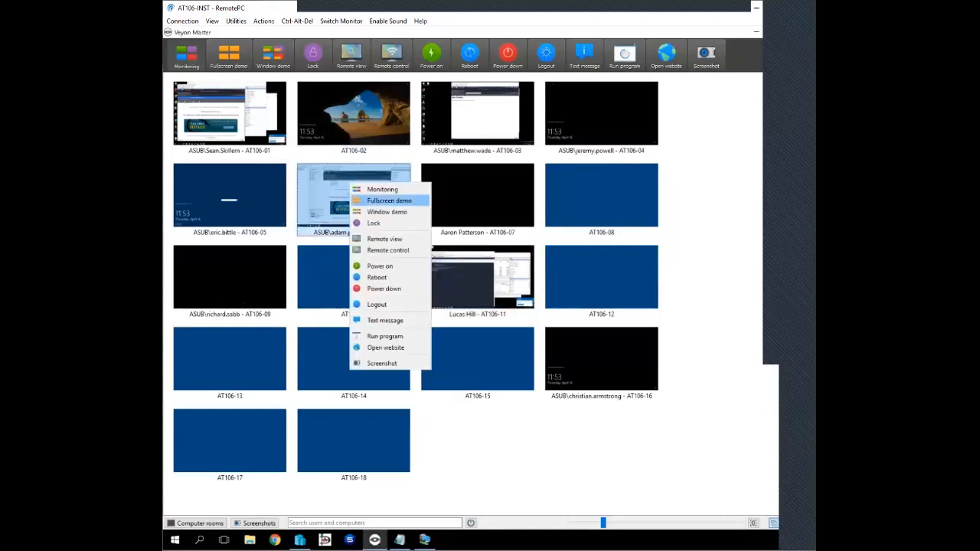
left_click(384, 239)
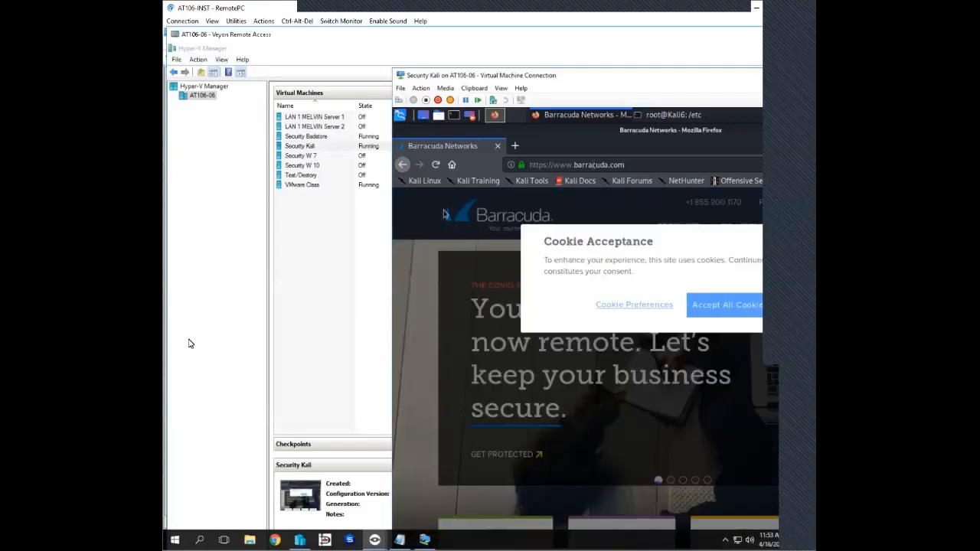
left_click(403, 164)
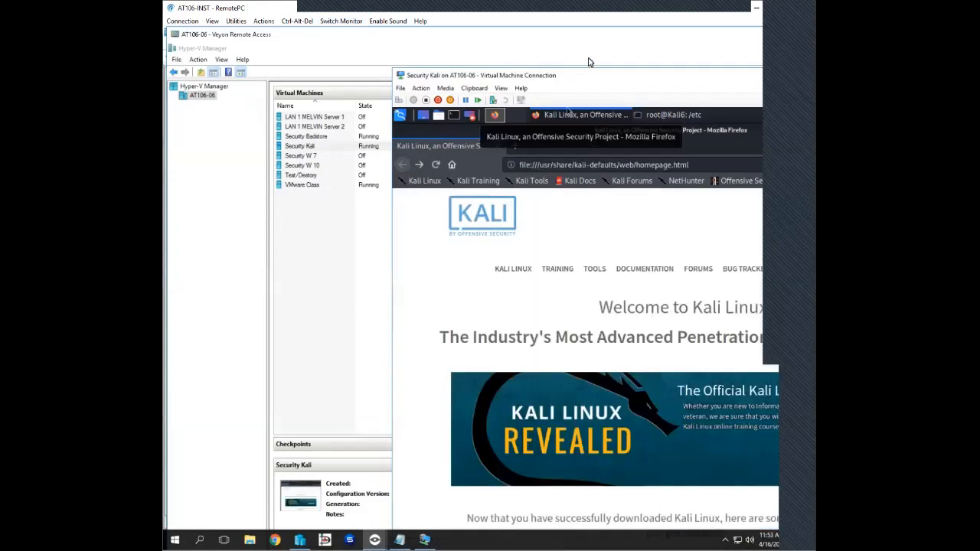
- Quit vim in the Kali6 terminal and ping 10.10.80.6 with a count of 2 packets
left_click(645, 113)
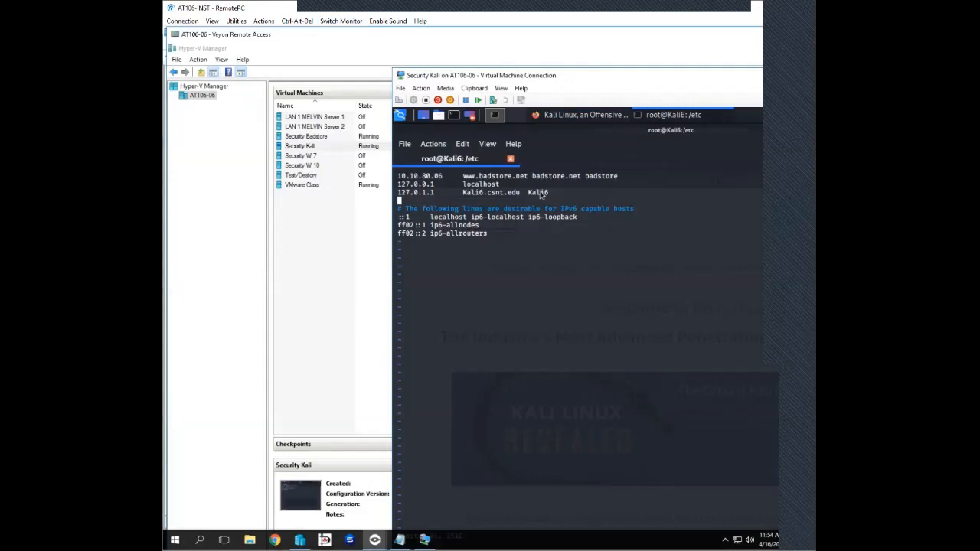
left_click(580, 283)
type(":q")
key("Return")
key("Up")
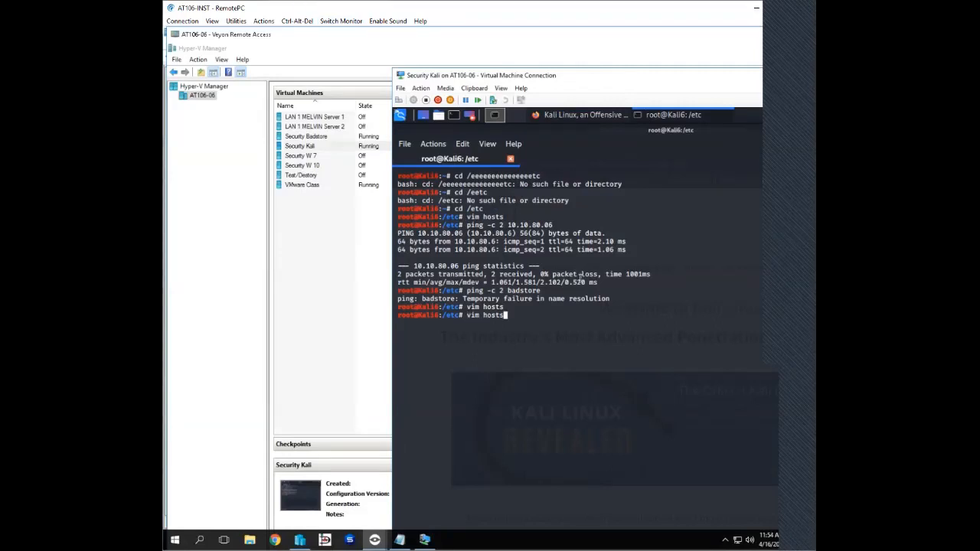
key("Up")
key("Up")
key("BackSpace")
key("BackSpace")
type("6")
key("Return")
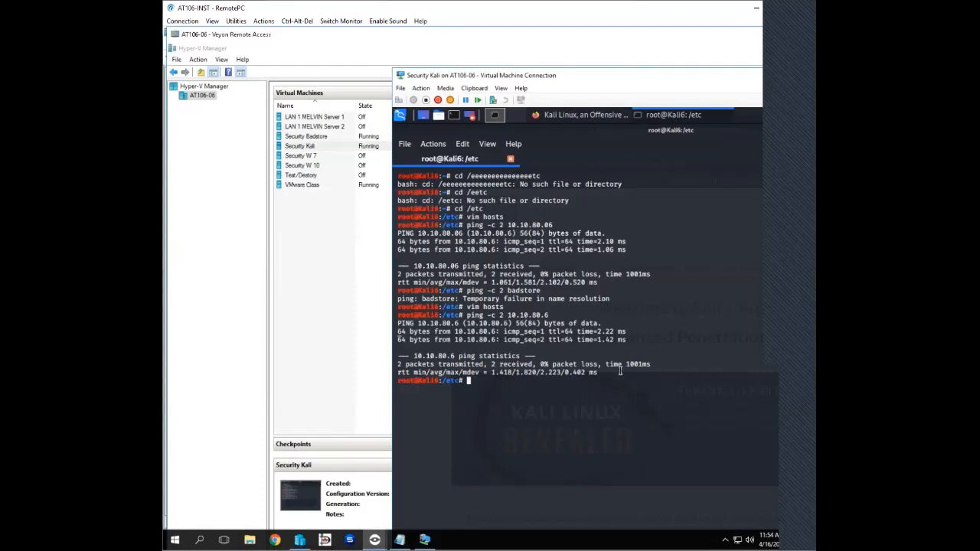
- Rerun the earlier two-packet ping of the host name badstore in the Kali6 terminal
key("Up")
key("Up")
key("Up")
key("Return")
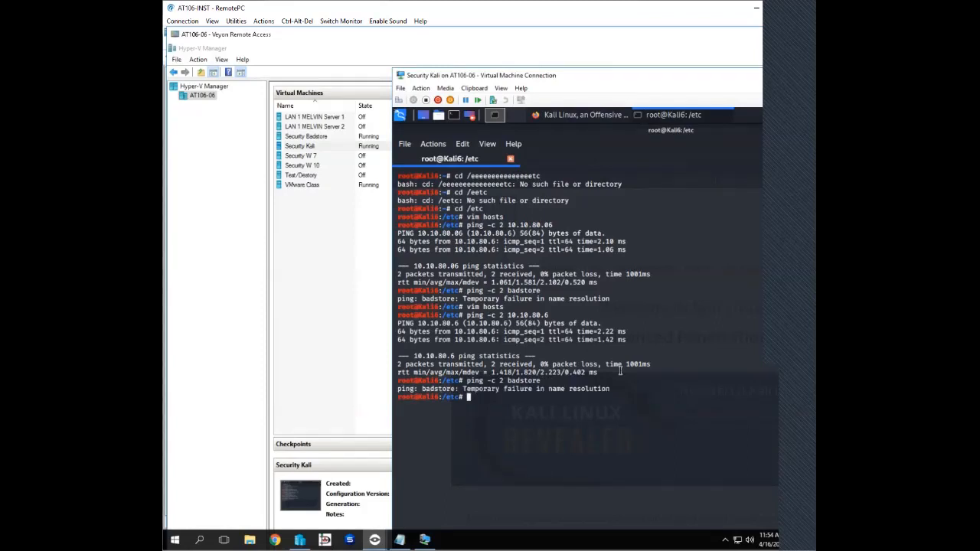
- Reopen Kali6's hosts file in vim and change the badstore entry's address to 10.10.80.6
key("Up")
key("Up")
key("Up")
key("Return")
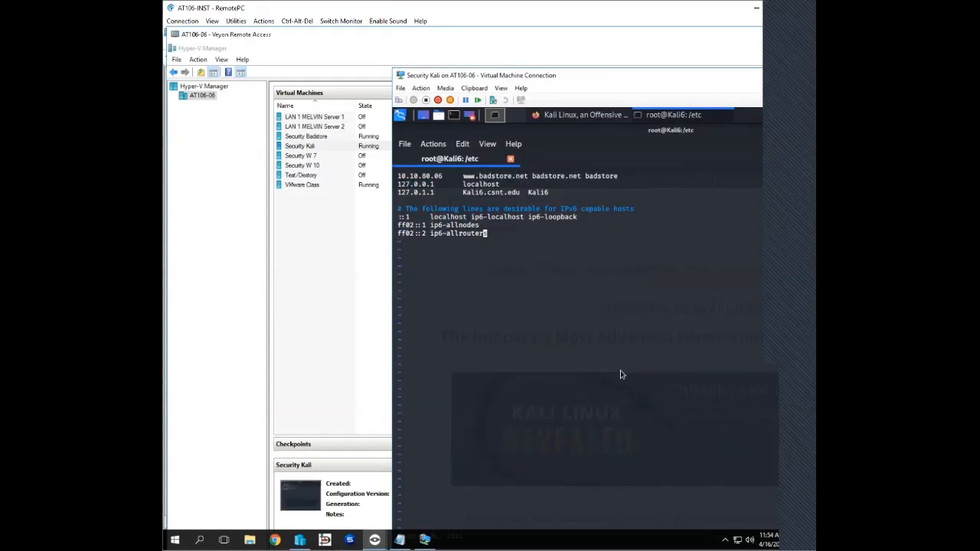
key("Up")
key("Up")
key("Up")
- Save Kali6's hosts file, quit vim and ping badstore again with 2 packets
key("Up")
key("Up")
key("Left")
key("Left")
key("Left")
key("Left")
key("Left")
key("Left")
key("Left")
key("x")
type("22")
key("BackSpace")
key("BackSpace")
key("Left")
type(":wq")
key("Return")
key("Up")
key("Up")
key("Return")
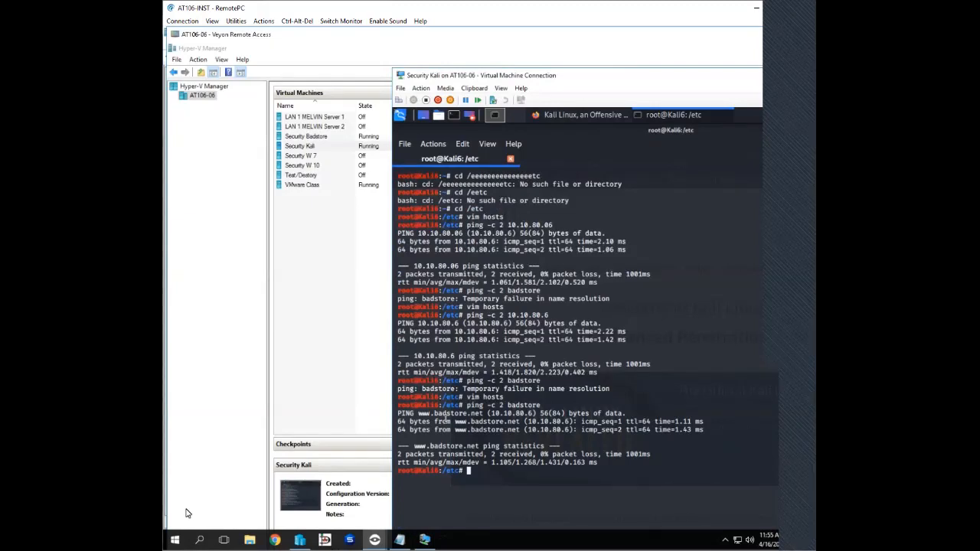
left_click(583, 113)
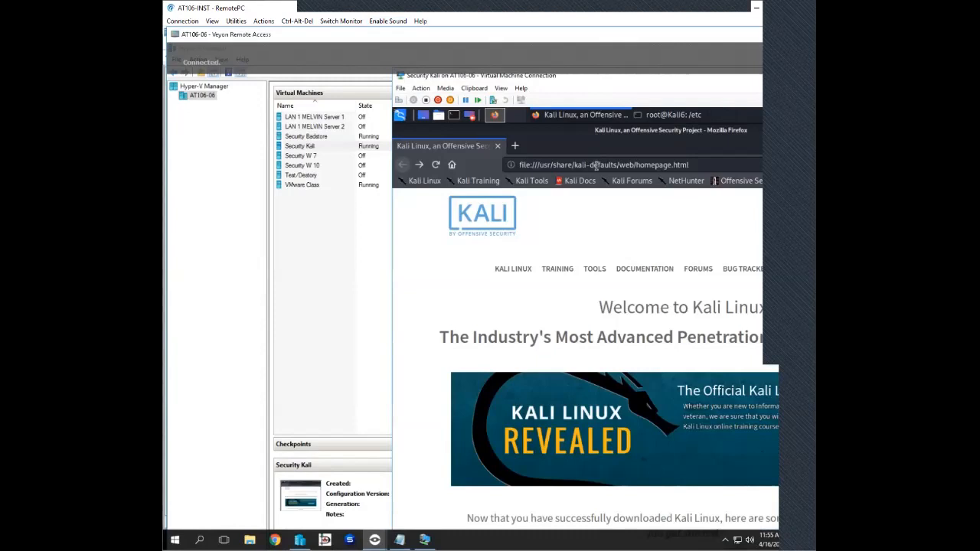
left_click(595, 165)
type("ww")
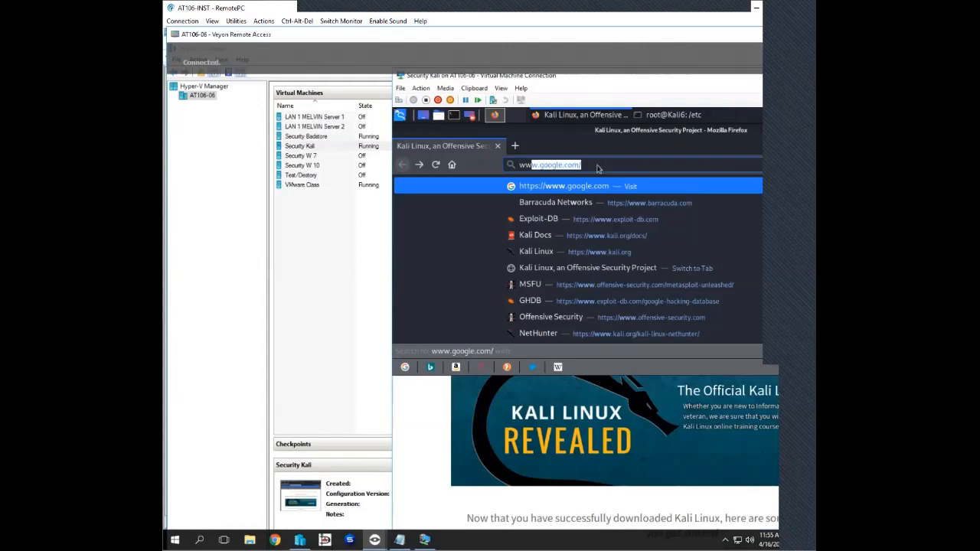
type("w.badstore.net")
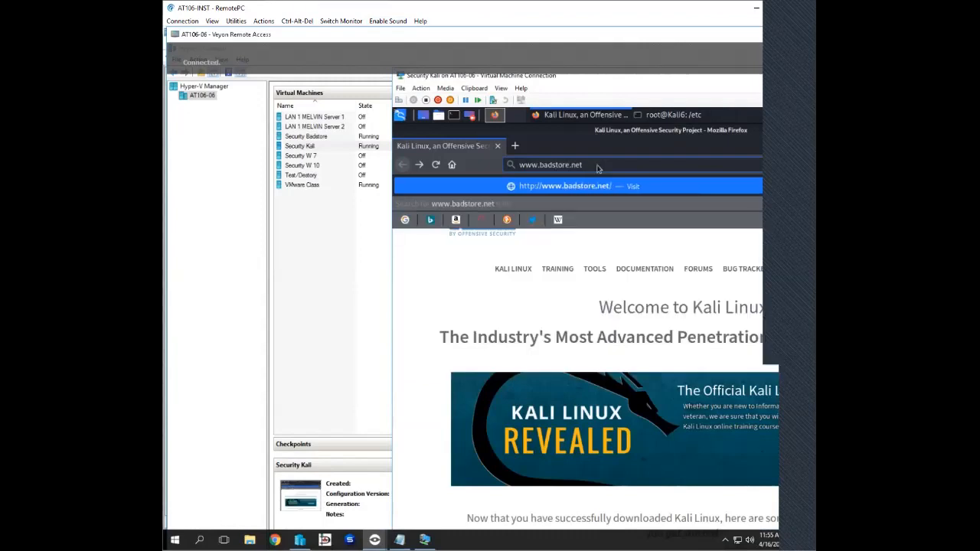
key("Return")
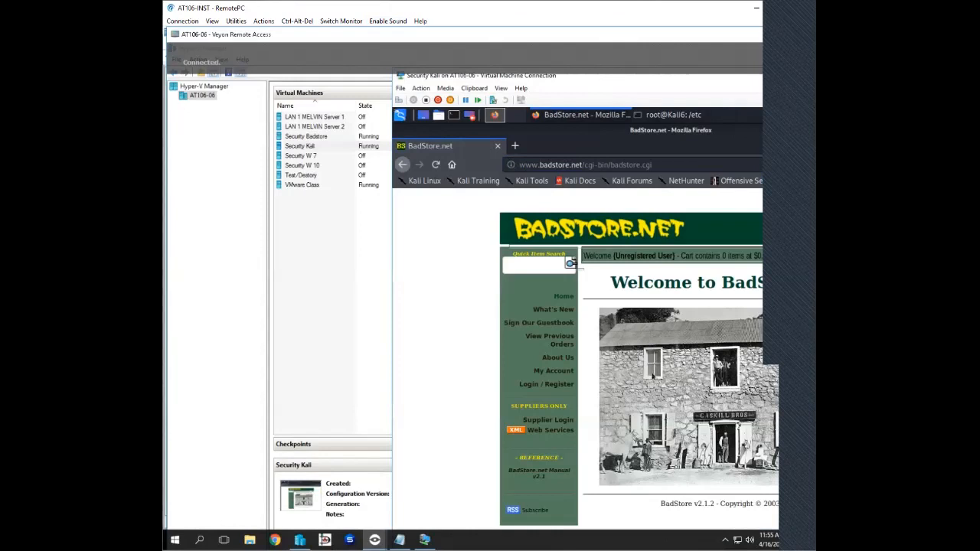
- Return to Veyon Master and open a remote view of computer AT106-11, showing its Kali terminal
left_click(340, 21)
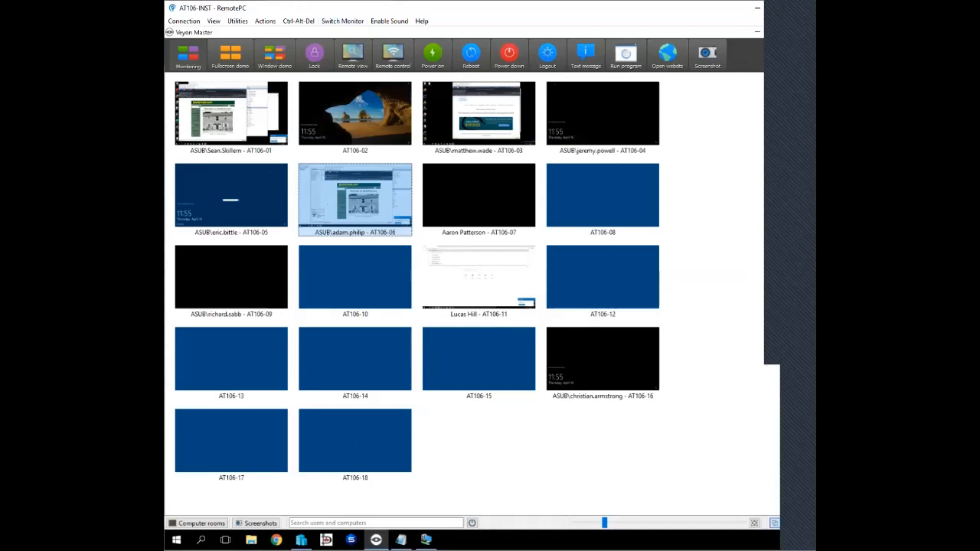
right_click(487, 280)
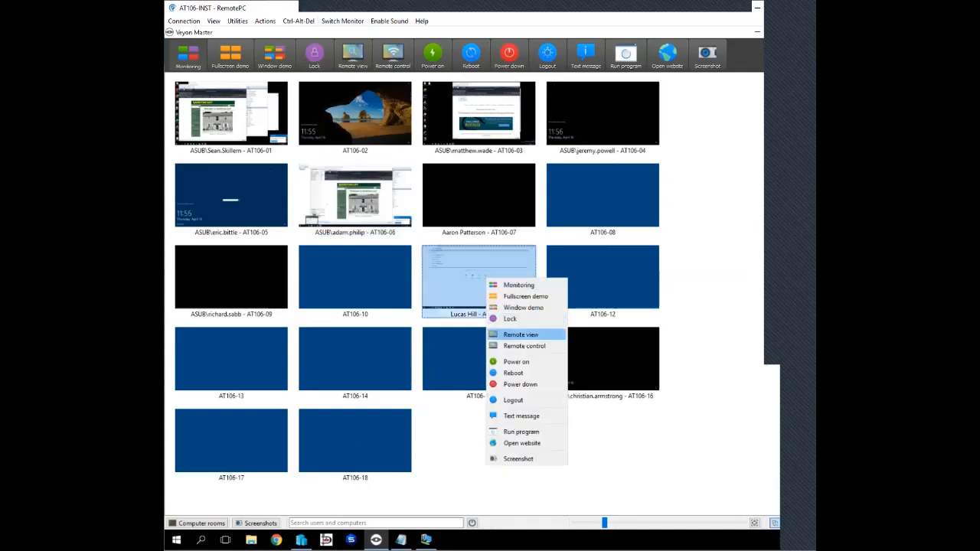
left_click(521, 335)
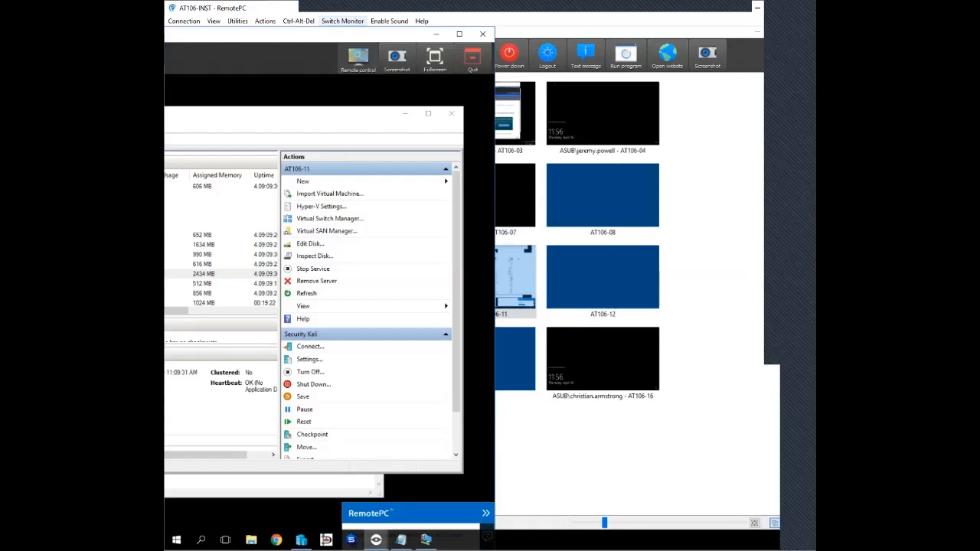
left_click(343, 20)
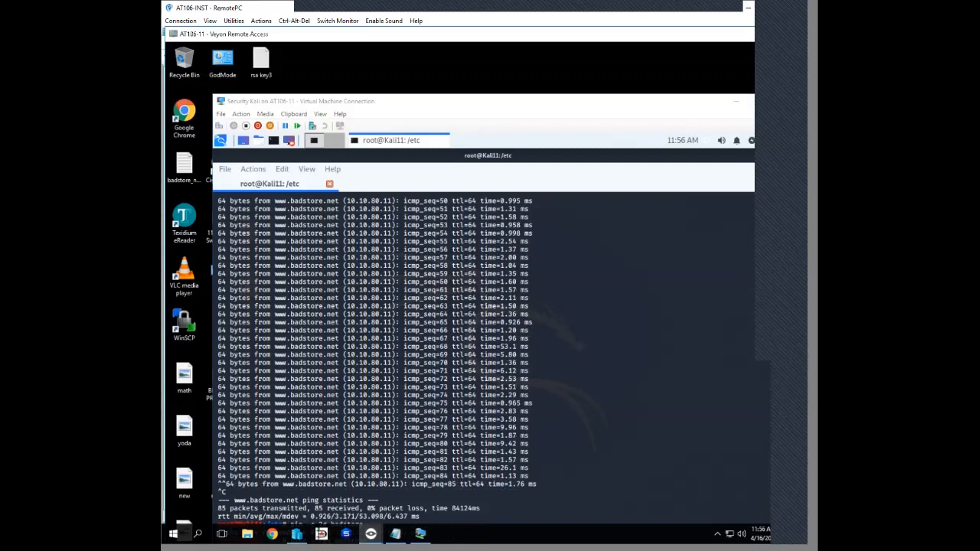
mouse_move(298, 535)
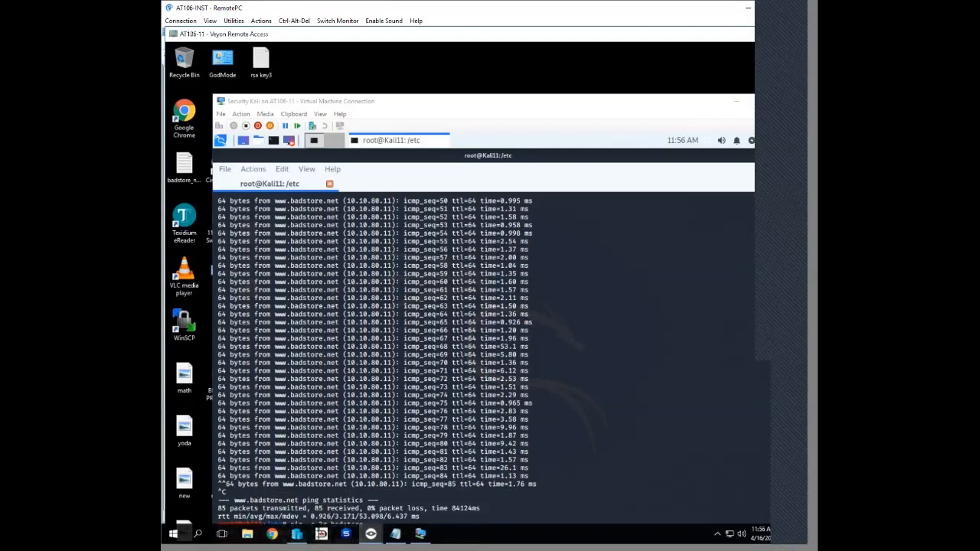
left_click(221, 141)
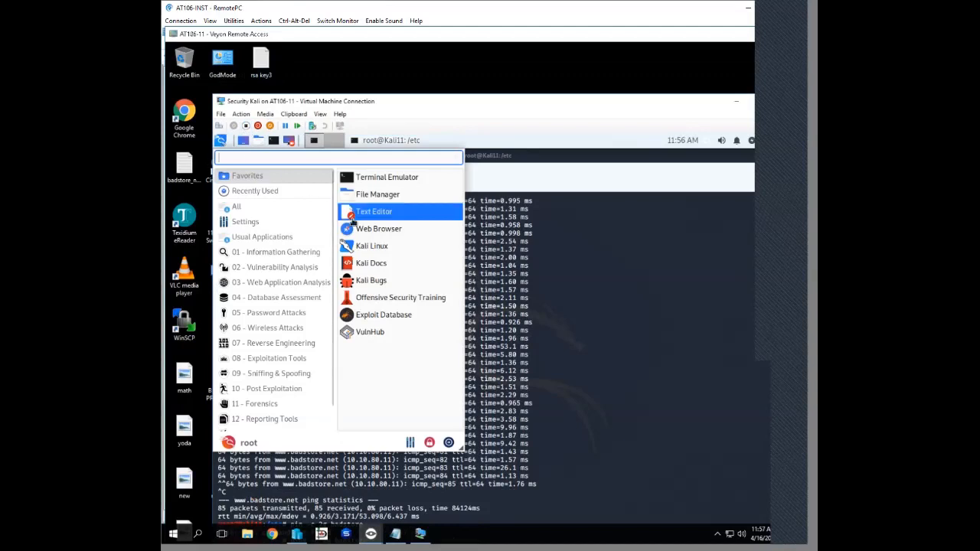
left_click(370, 228)
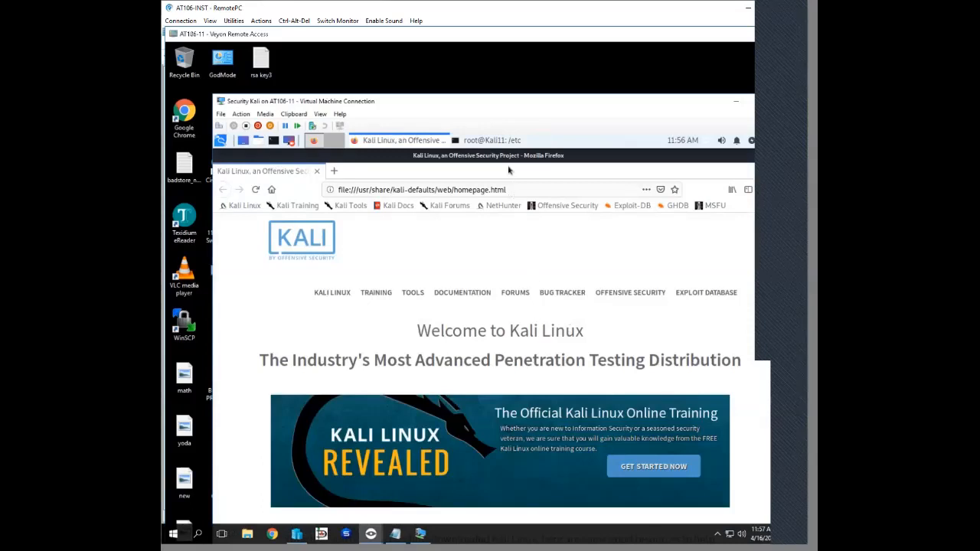
left_click(513, 192)
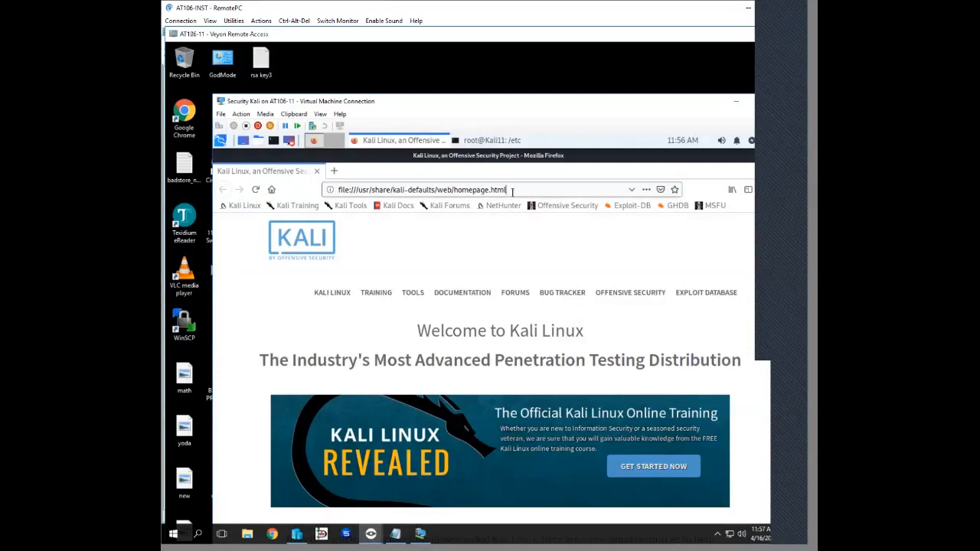
key("ctrl+a")
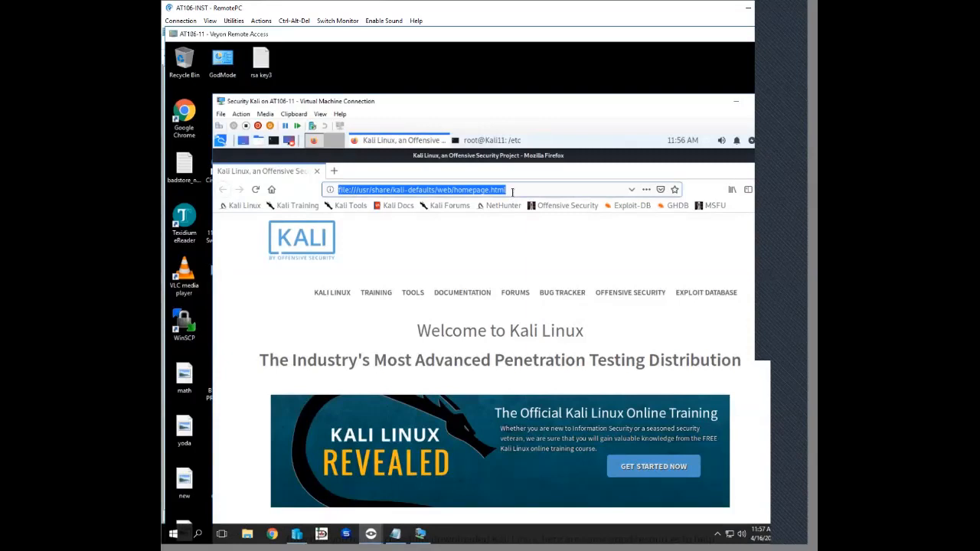
type("www.badstore.net")
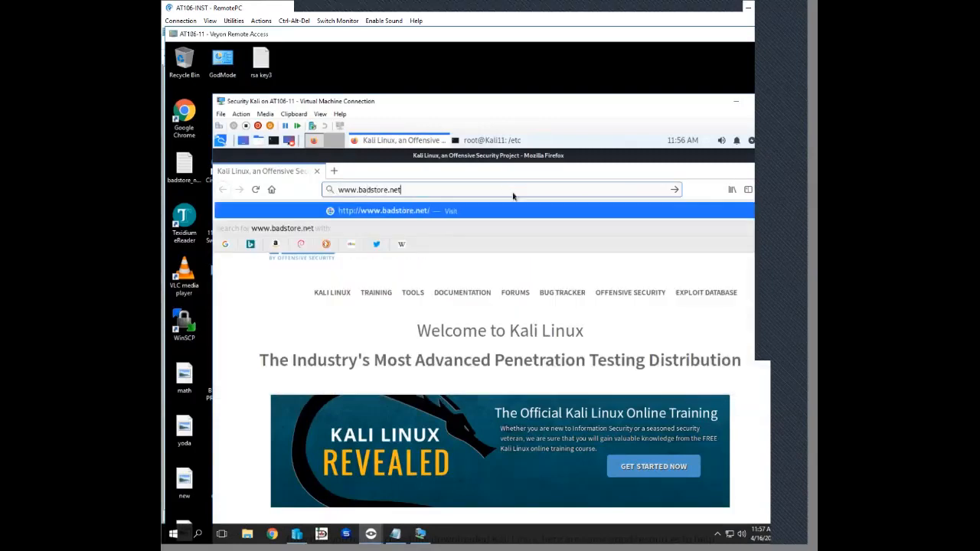
key("Return")
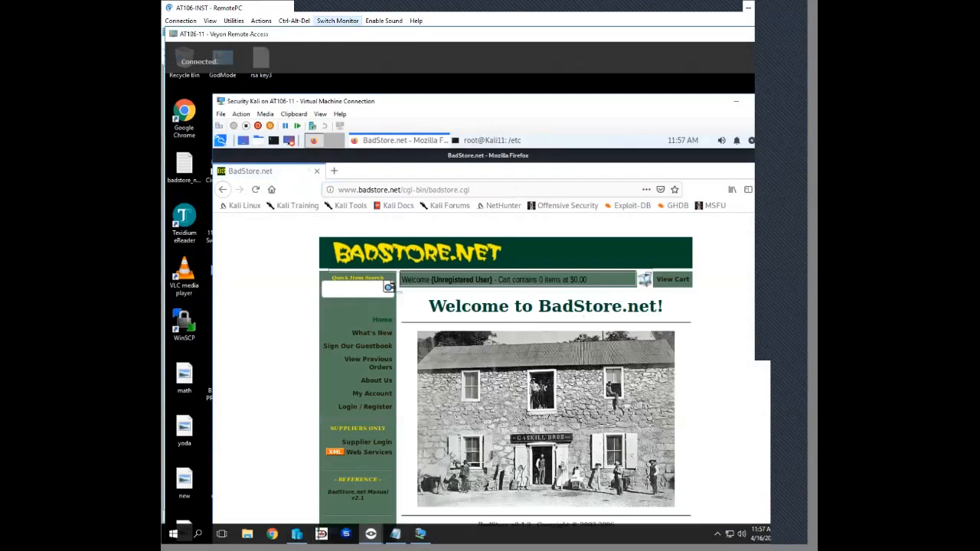
- Quit the AT106-11 remote session and open a remote view of computer AT106-03, showing its Kali virtual machine
left_click(337, 21)
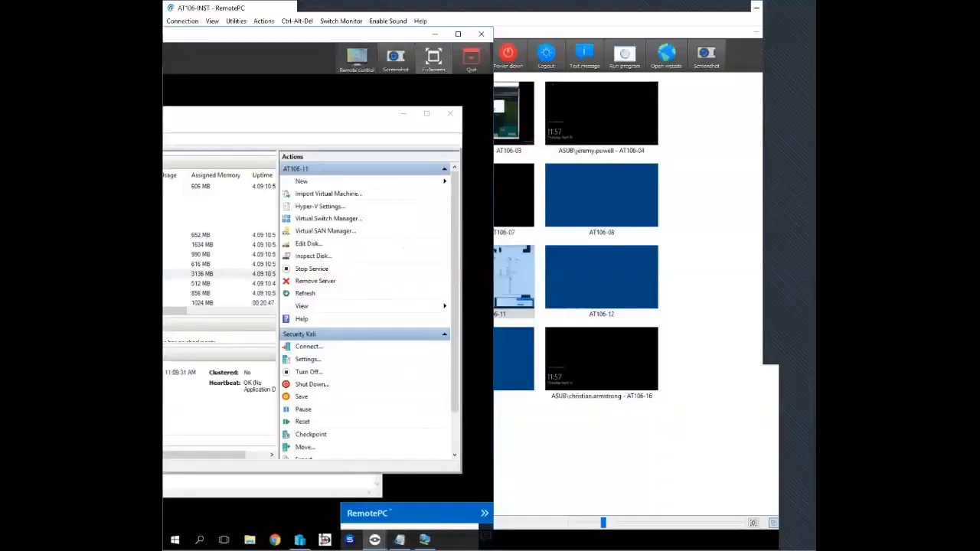
left_click(471, 59)
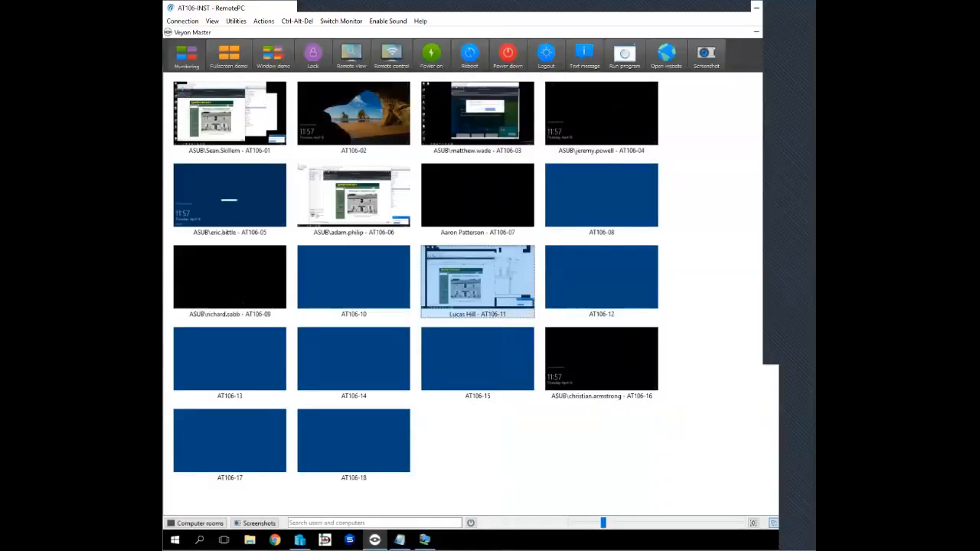
left_click(477, 115)
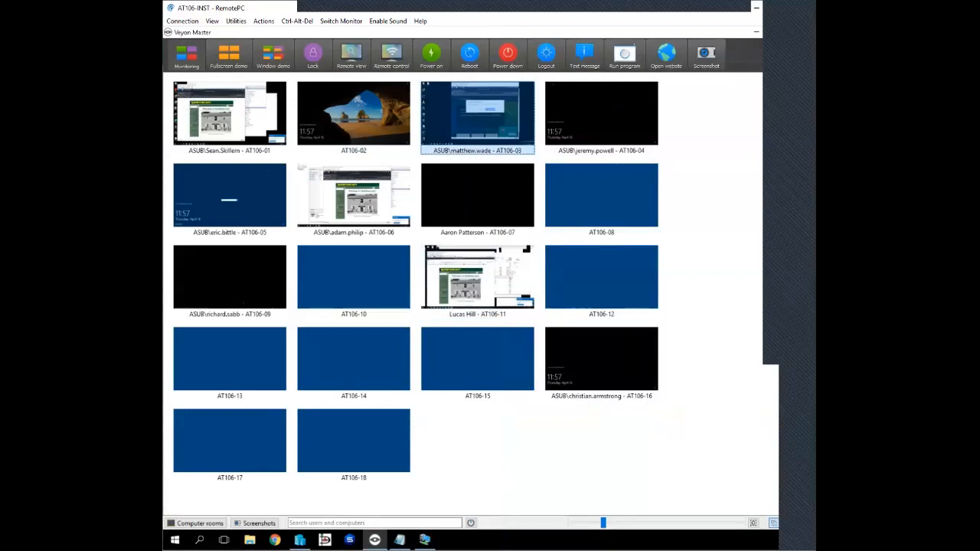
right_click(470, 118)
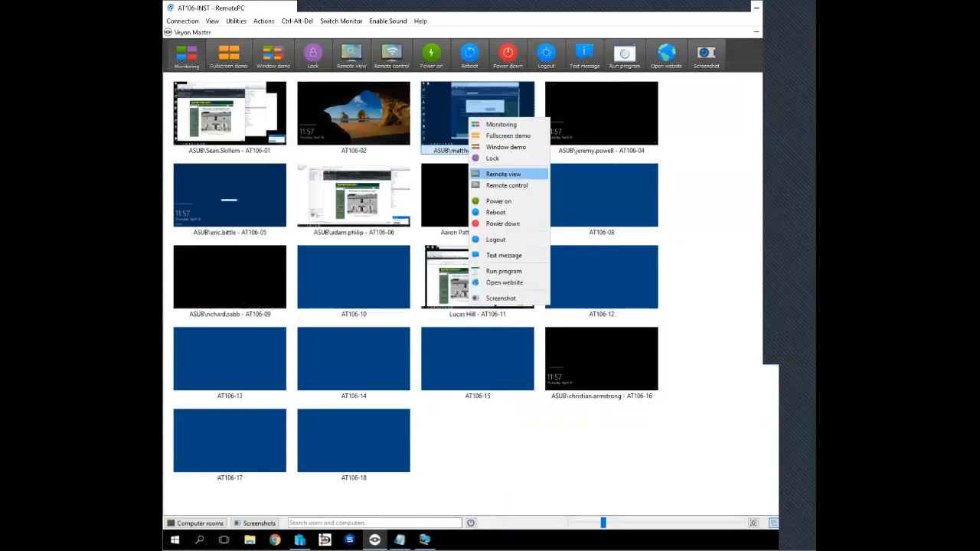
left_click(503, 174)
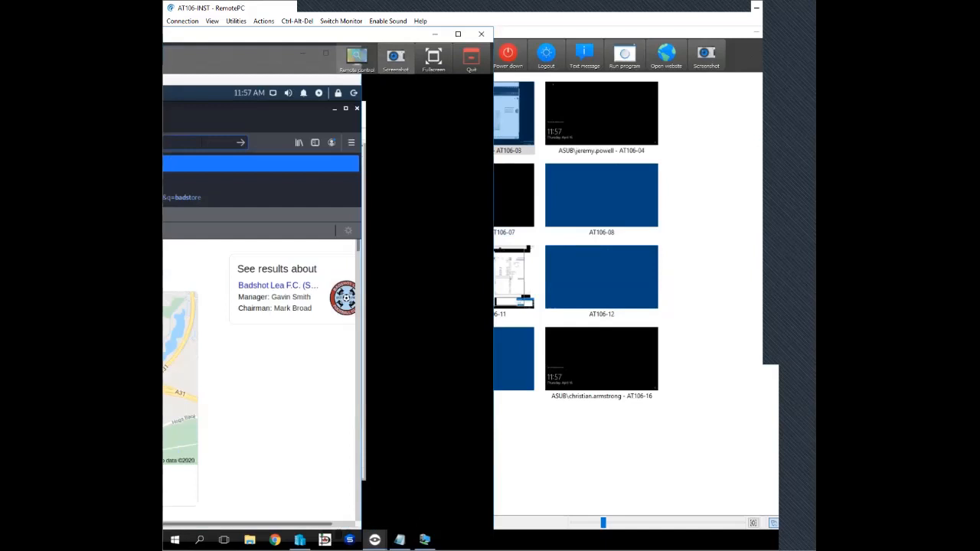
left_click(341, 21)
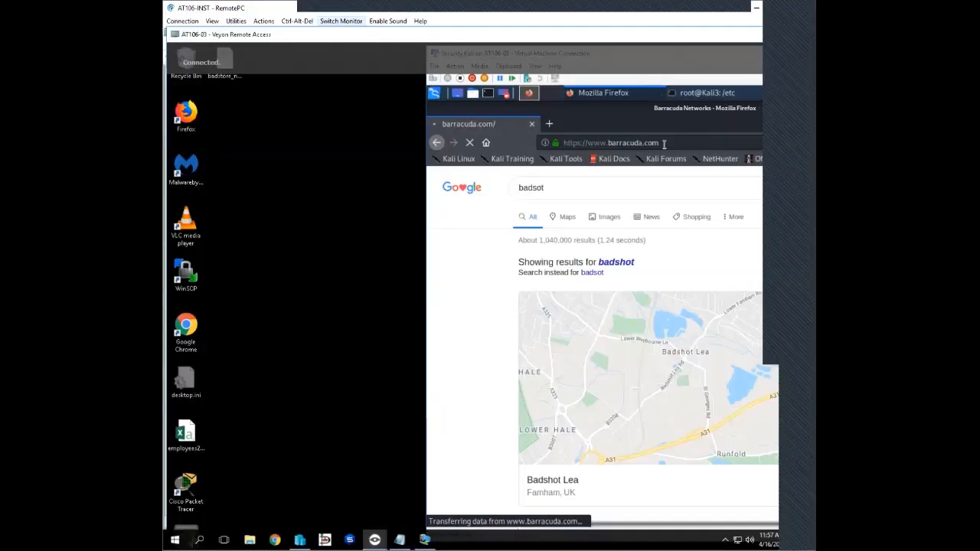
mouse_move(383, 5)
left_mouse_down()
mouse_move(314, 5)
mouse_move(367, 5)
left_mouse_up()
left_click(702, 93)
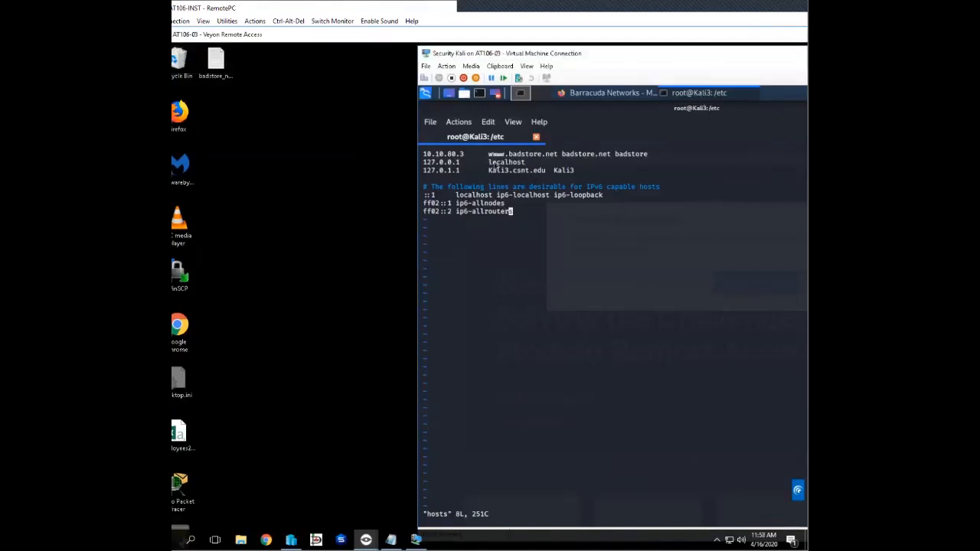
left_click(496, 155)
key("i")
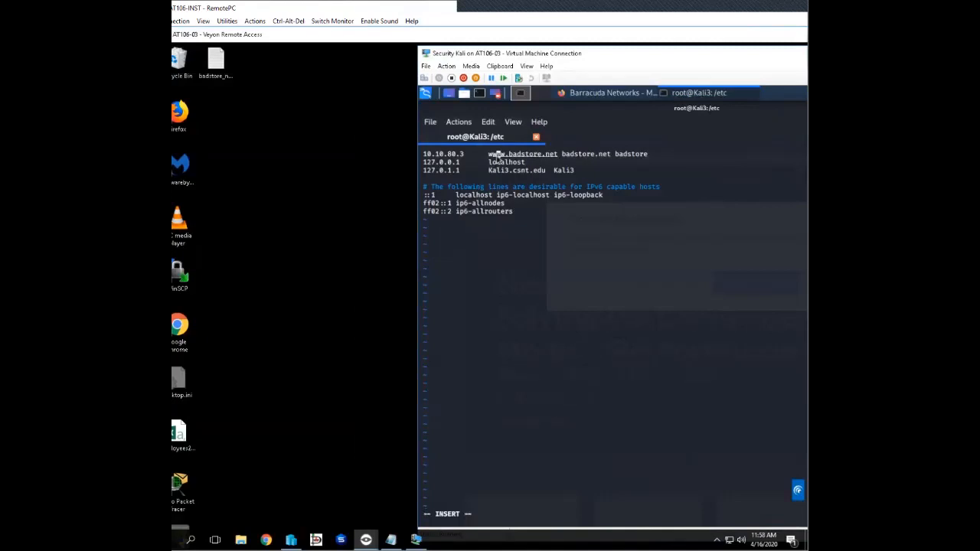
key("Right")
key("Right")
key("Left")
key("Delete")
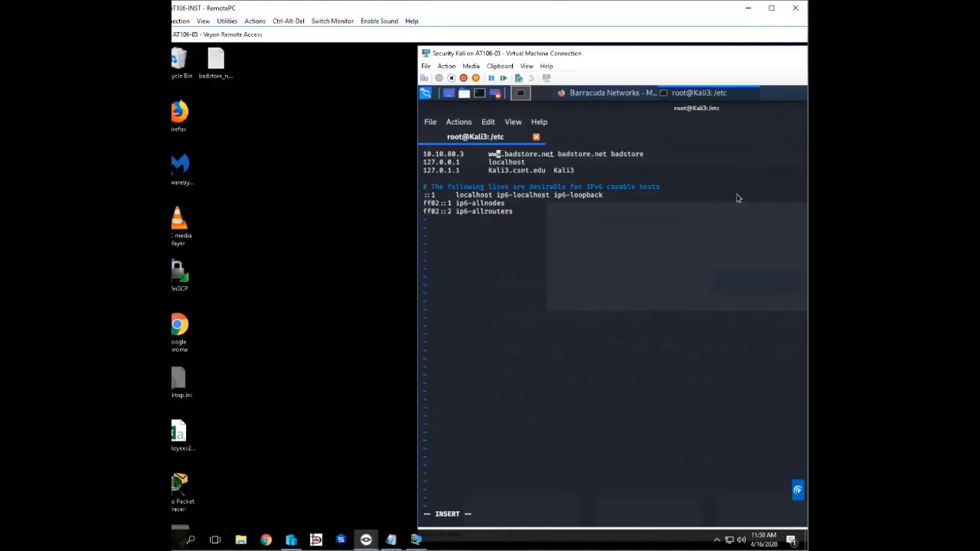
key("Escape")
type(":wq")
key("Return")
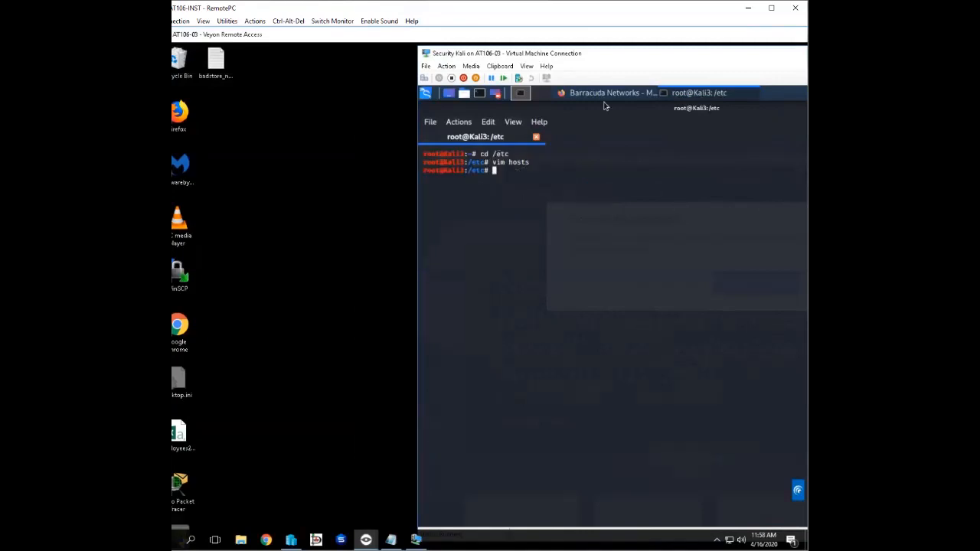
- Try to load badstore.net in Kali3's Firefox in place of the Barracuda page
left_click(599, 93)
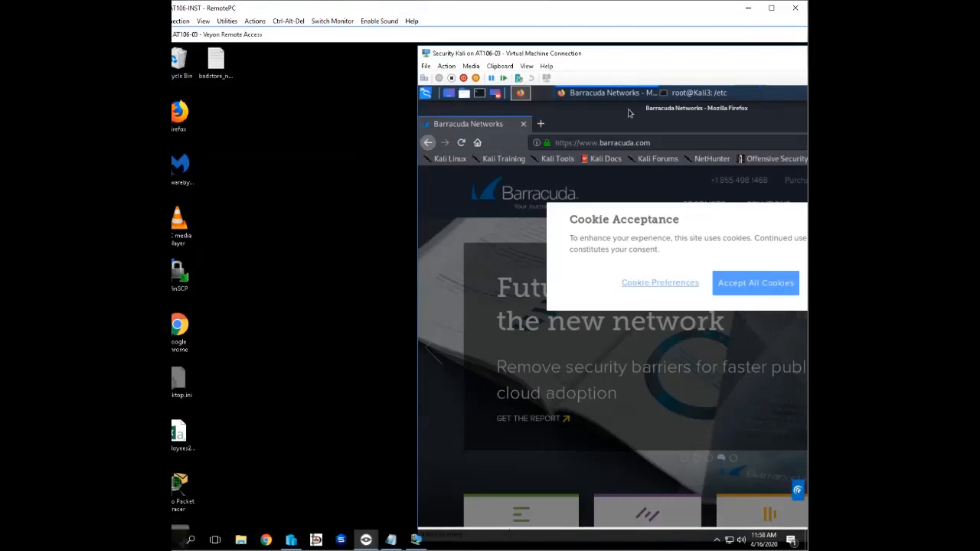
left_click(662, 140)
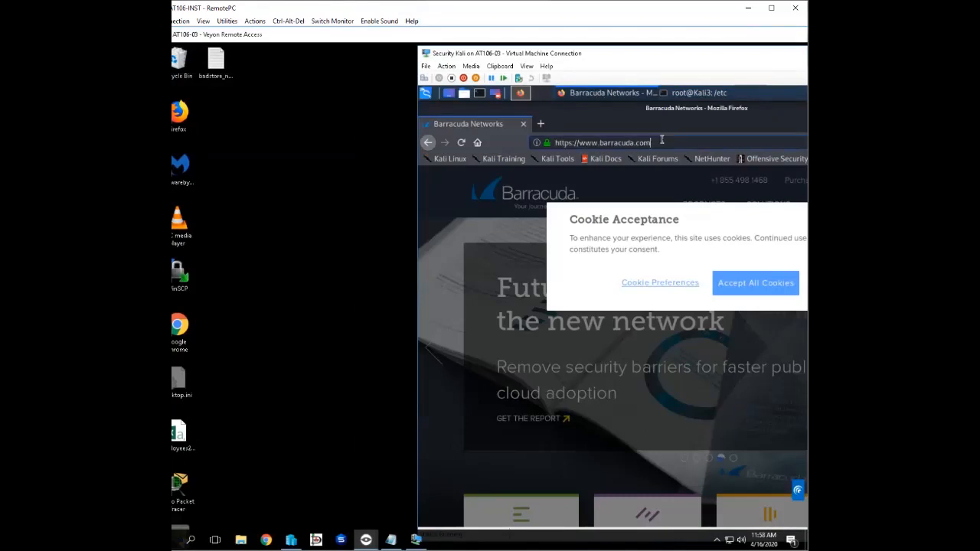
left_click(662, 141)
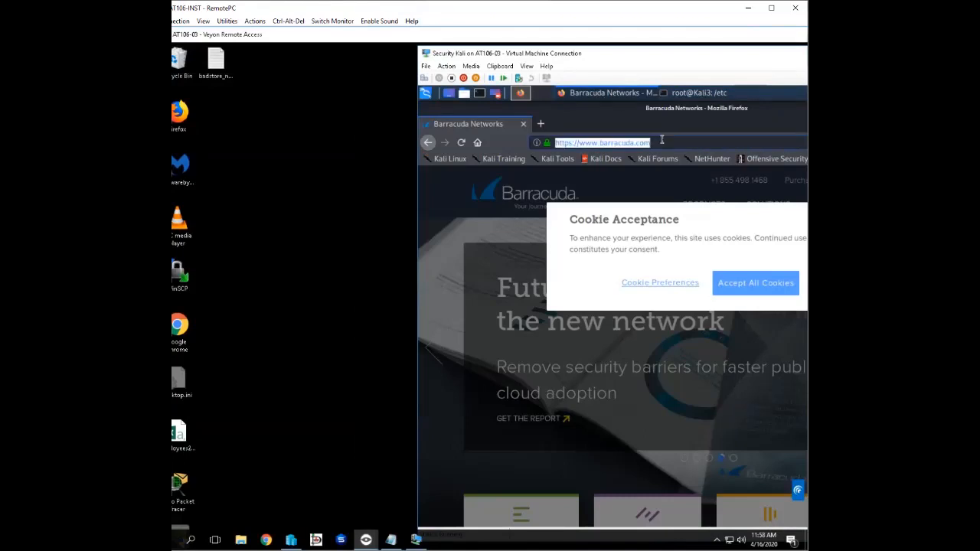
type("badstore.net/")
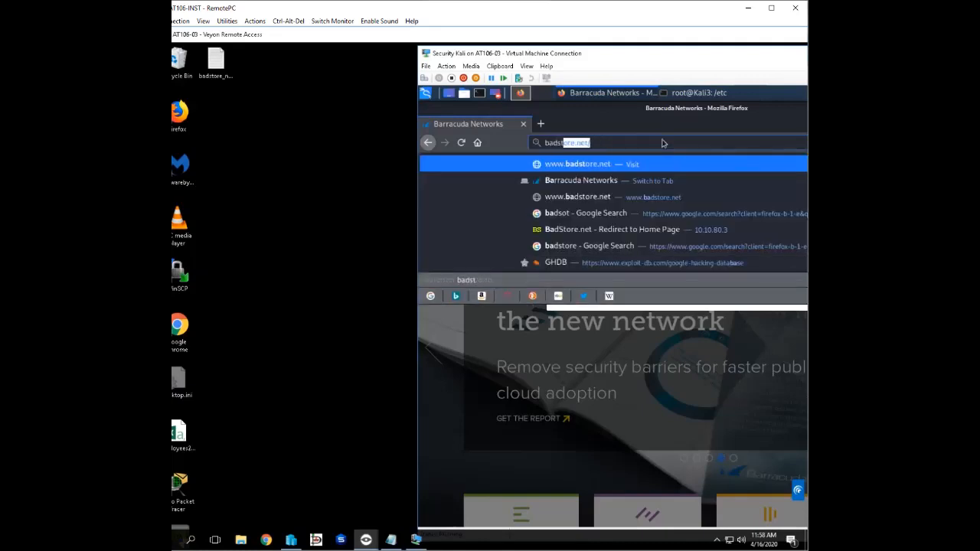
key("Return")
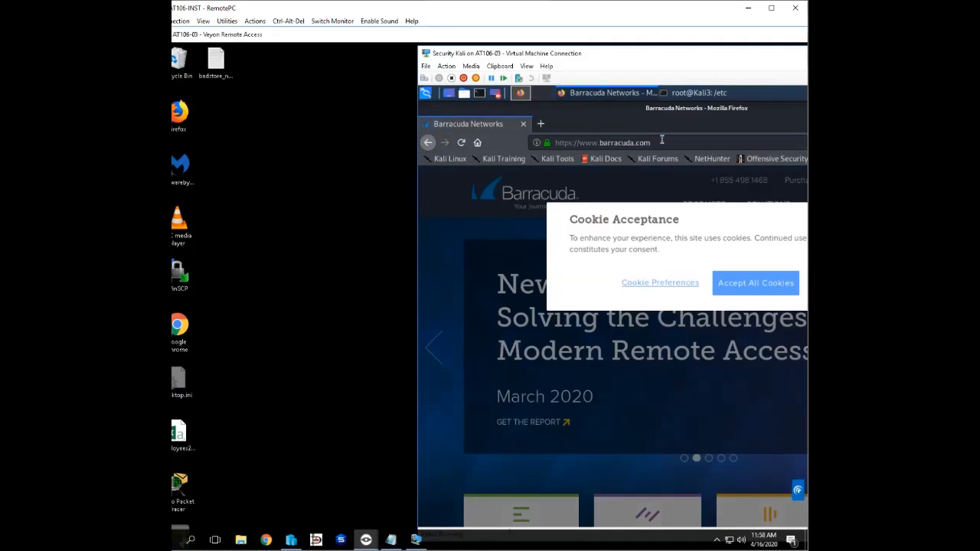
left_click(687, 93)
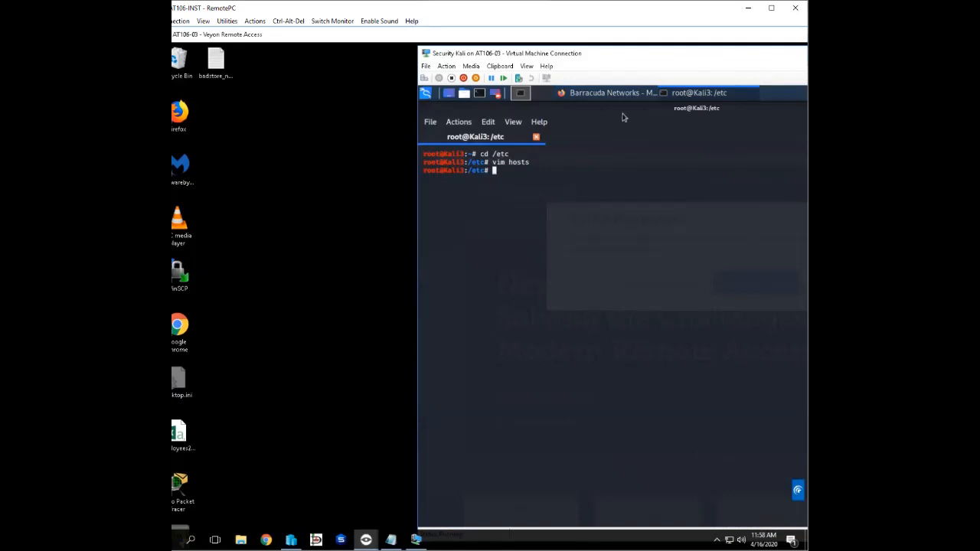
left_click(608, 94)
left_click(674, 137)
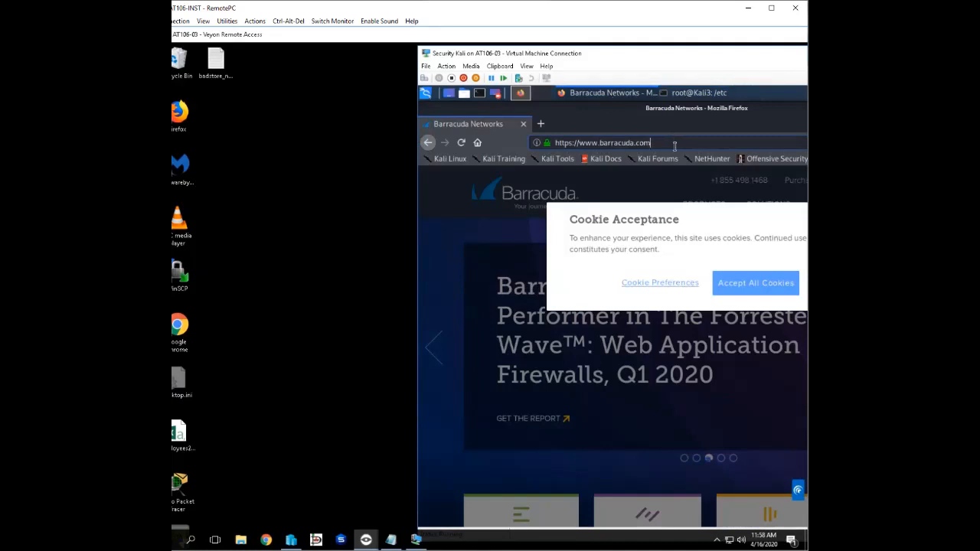
left_click_drag(675, 146, 550, 137)
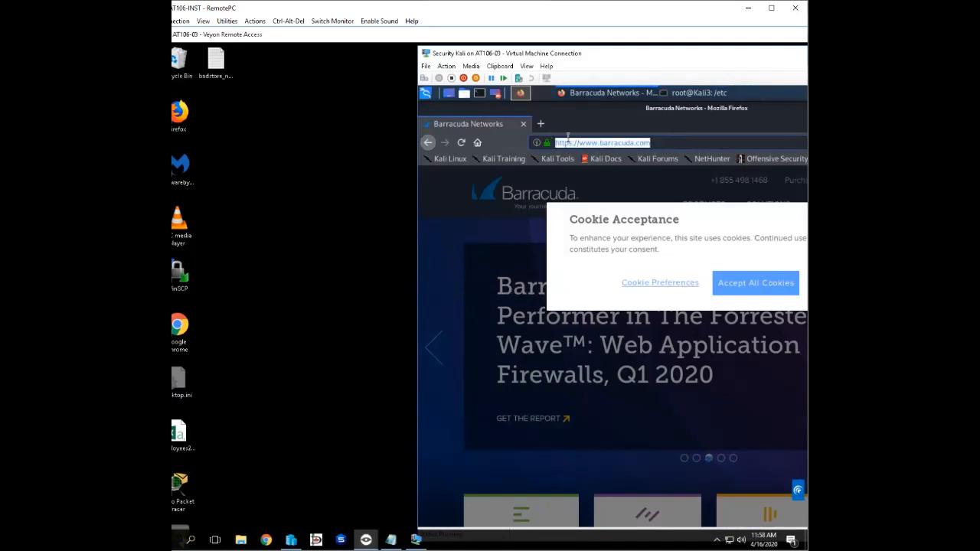
type("www.badst")
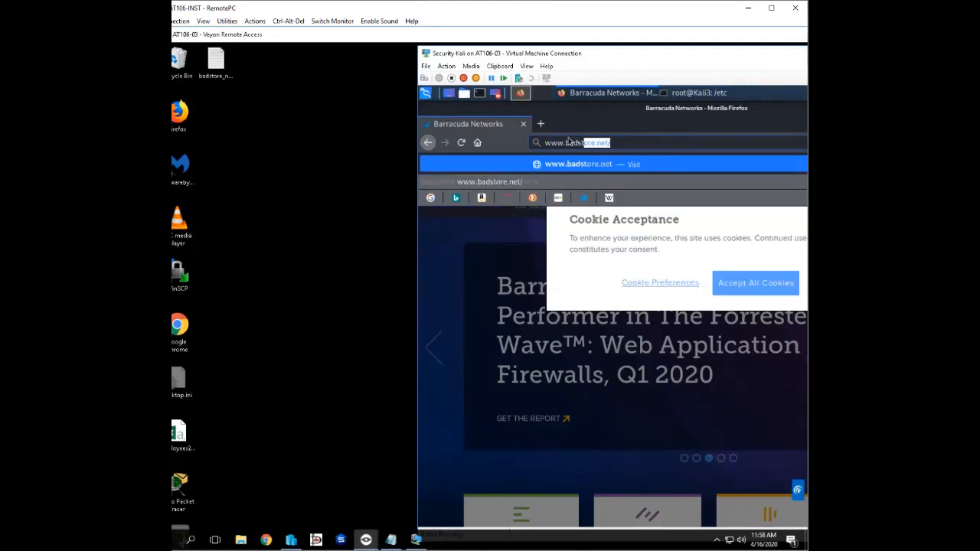
key("Return")
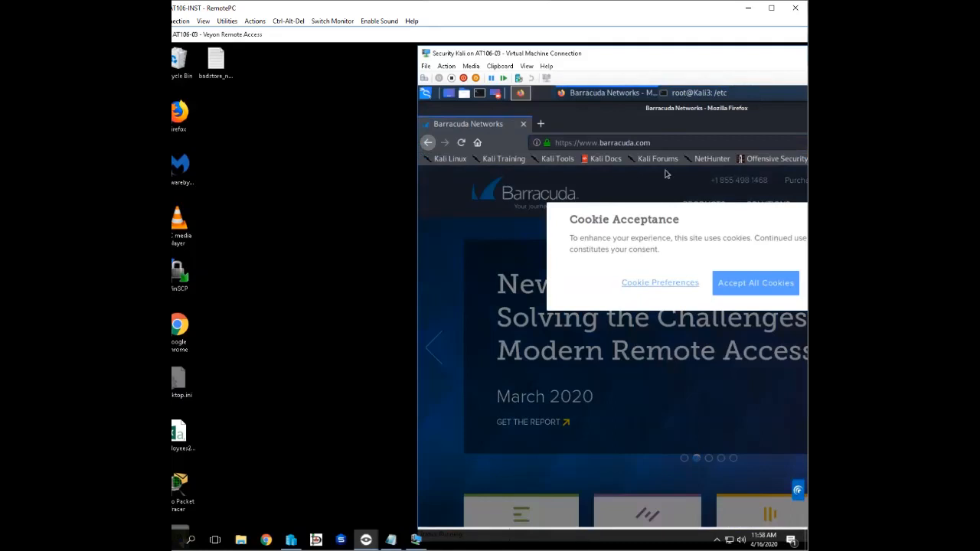
- Reopen Kali3's hosts file in vim to check the badstore entry
left_click(682, 93)
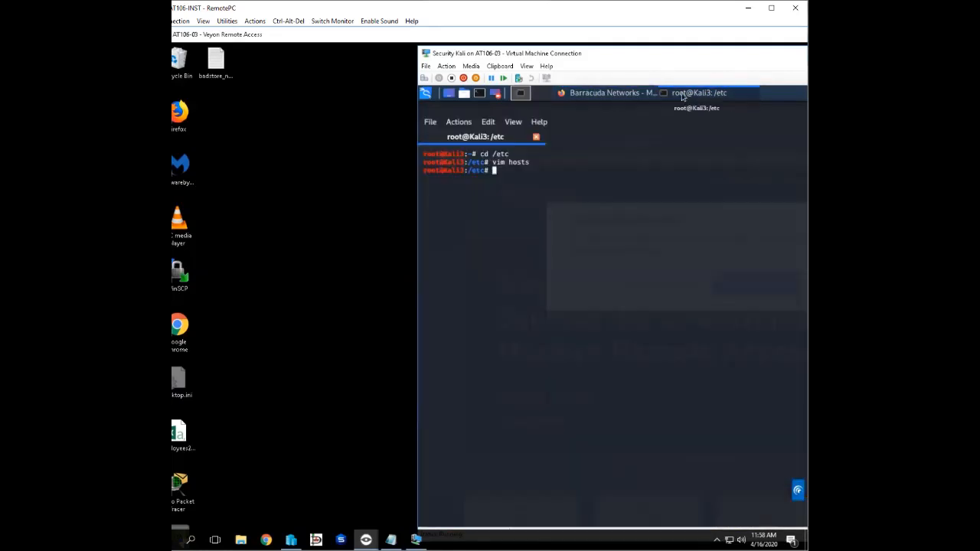
key("Up")
key("Return")
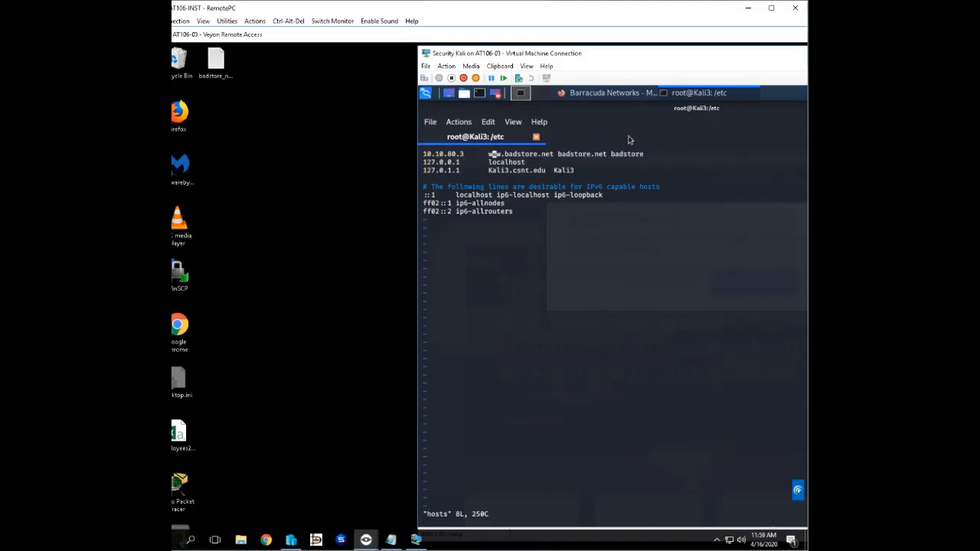
left_click(595, 97)
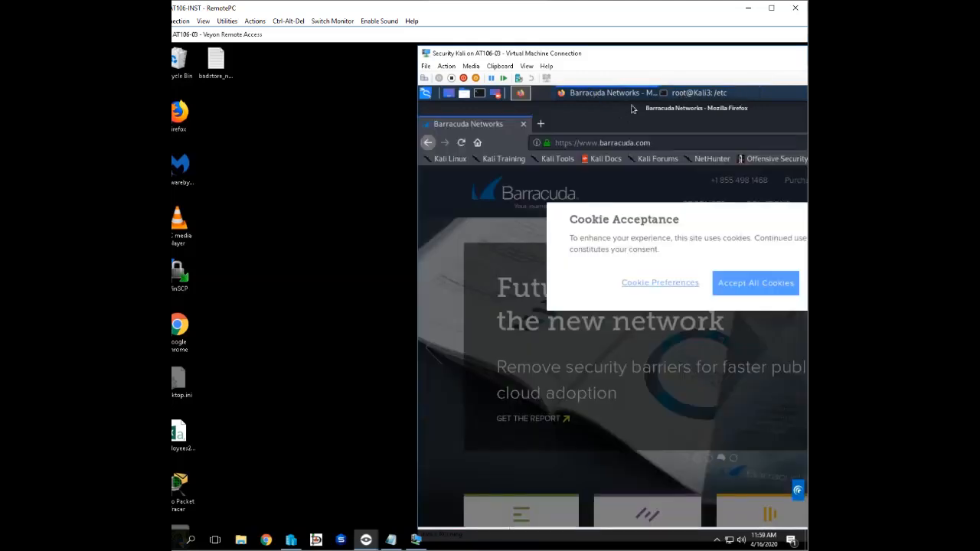
left_click_drag(653, 143, 546, 137)
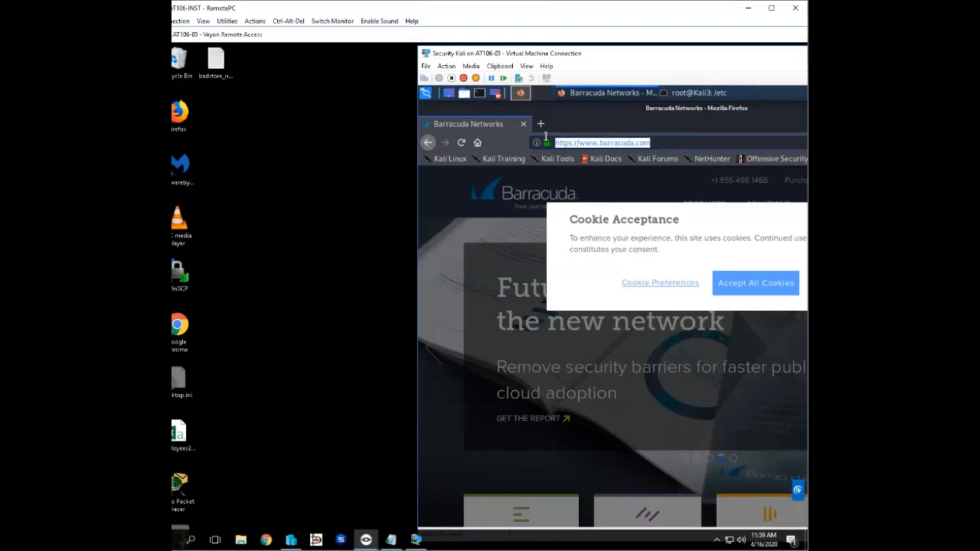
type("www.ba")
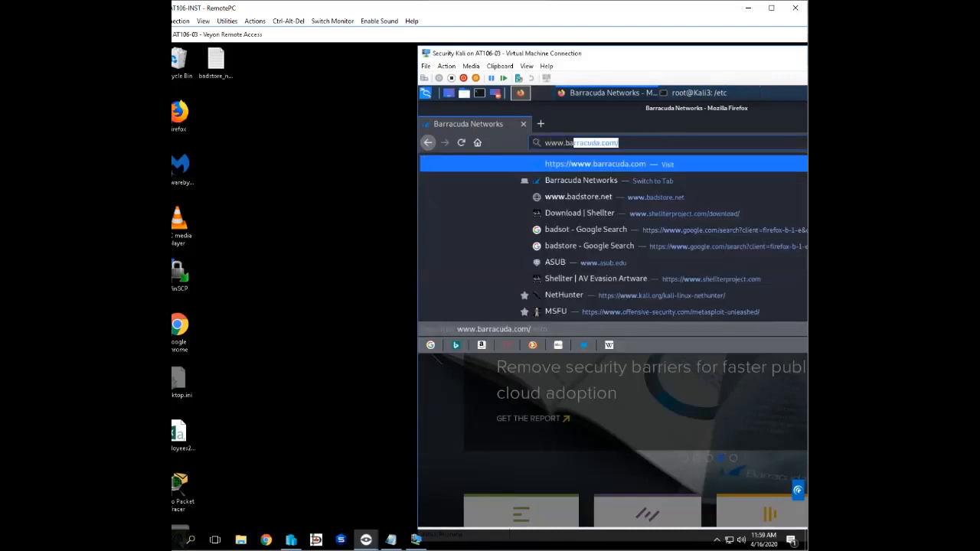
type("dstore.net/")
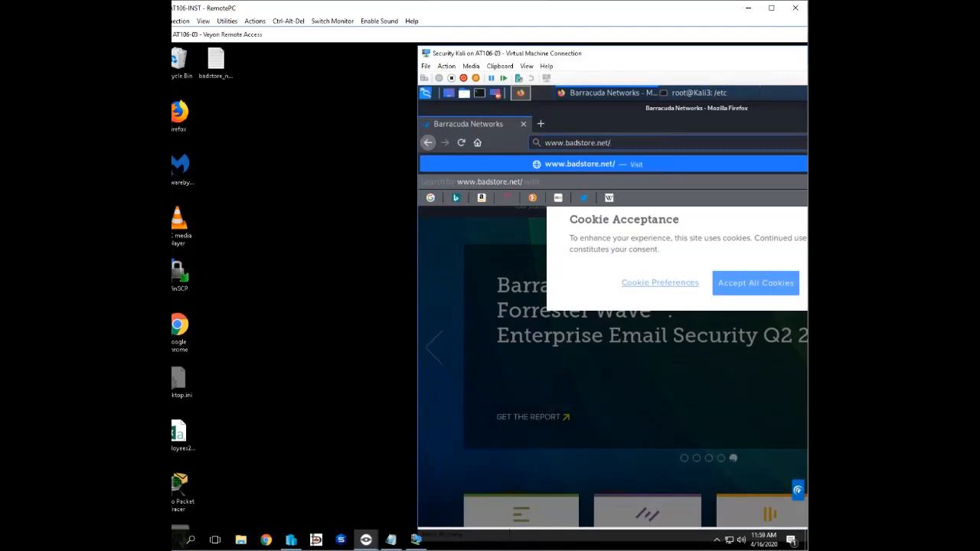
key("Return")
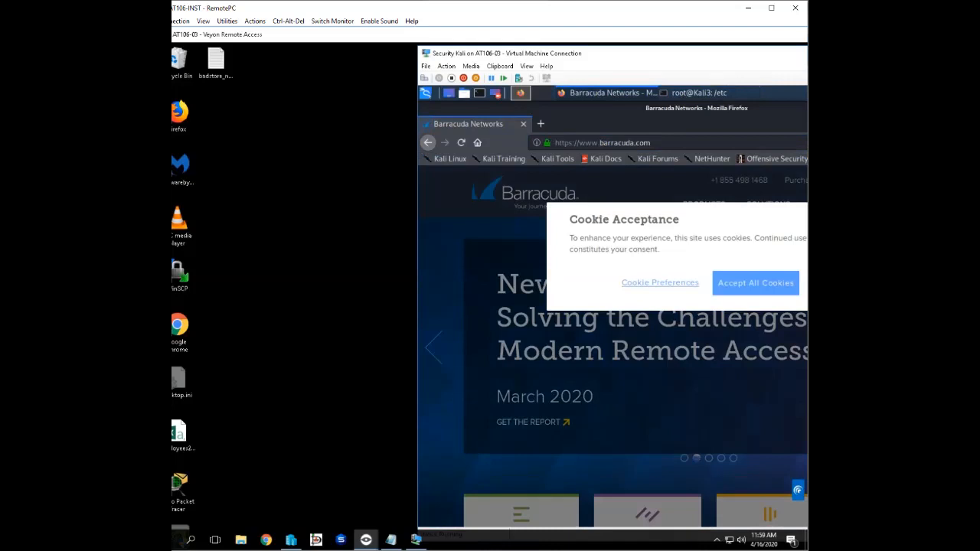
left_click(523, 124)
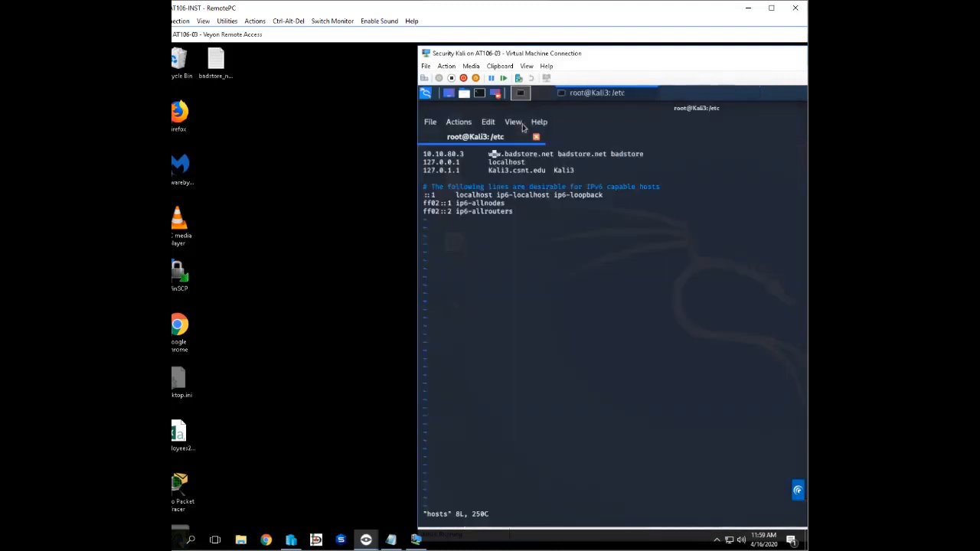
left_click(426, 94)
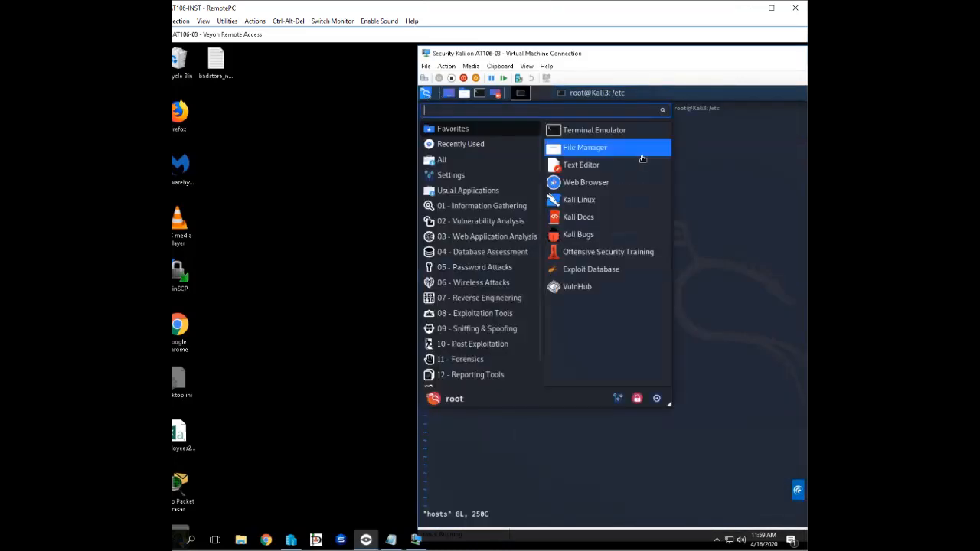
left_click(597, 186)
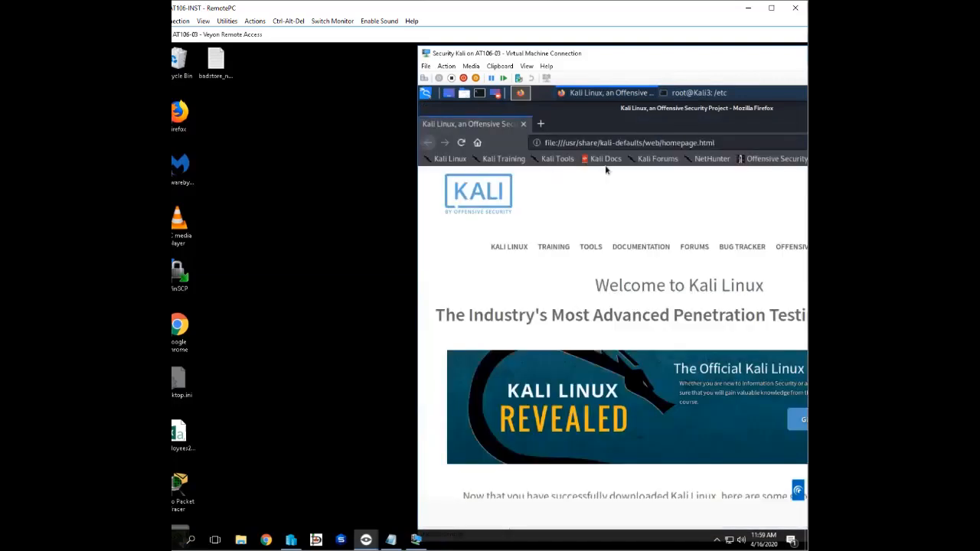
left_click(738, 144)
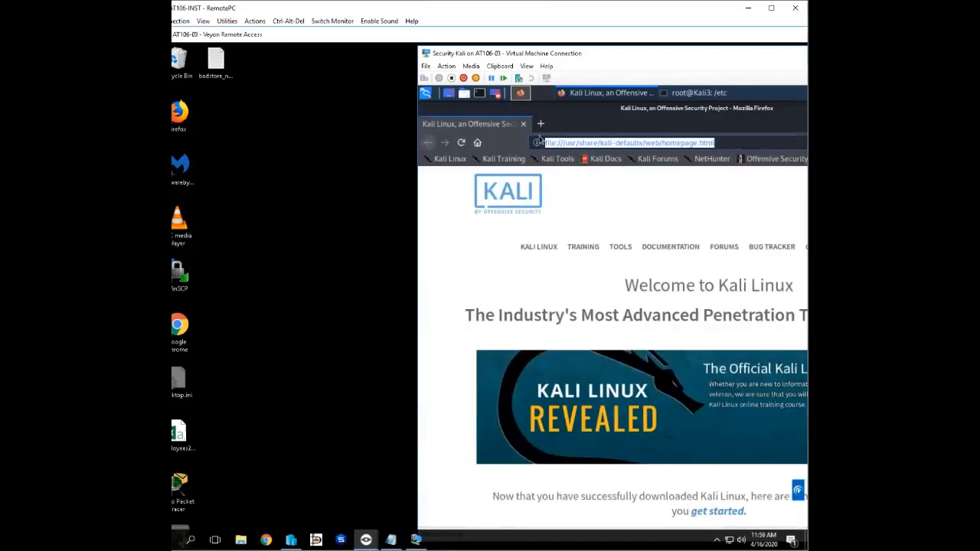
type("www.badstore.")
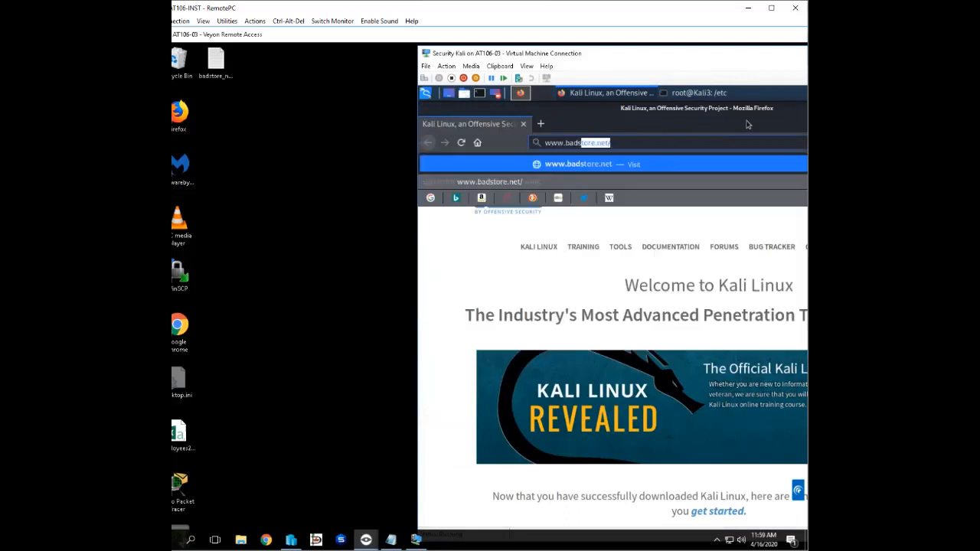
type("net")
key("Return")
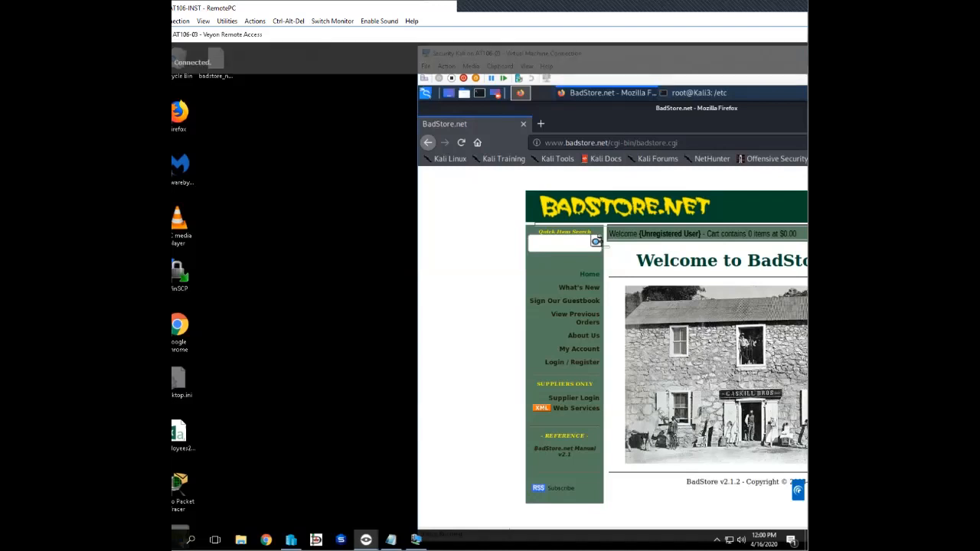
- Switch the AT106-INST remote session to its other monitor
left_click(332, 21)
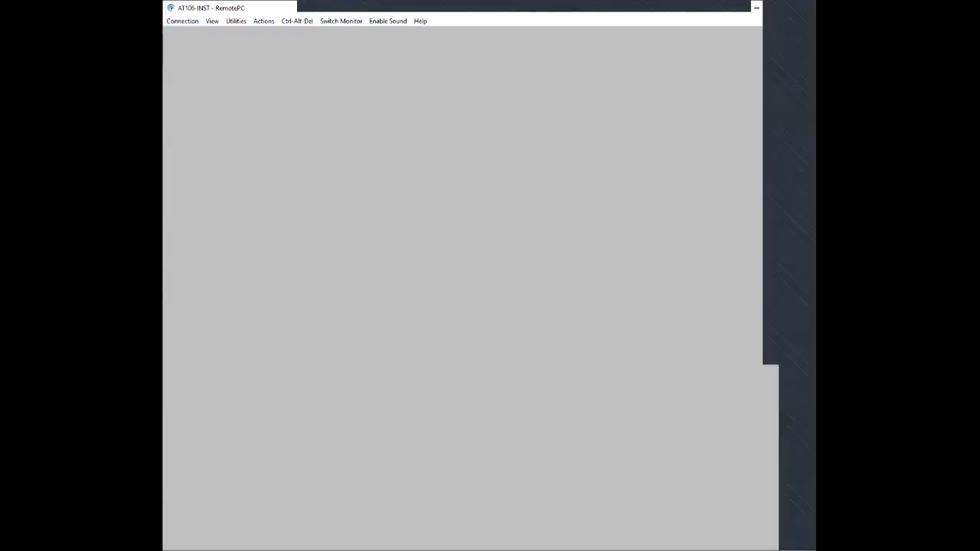